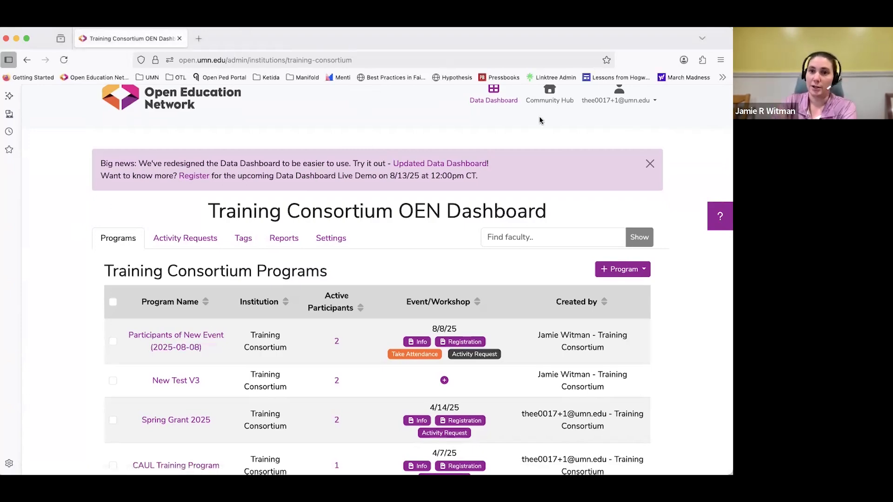
Switch to the Updated Data Dashboard and dismiss its welcome banner.
{"action": "left_click", "coordinate": [671, 44]}
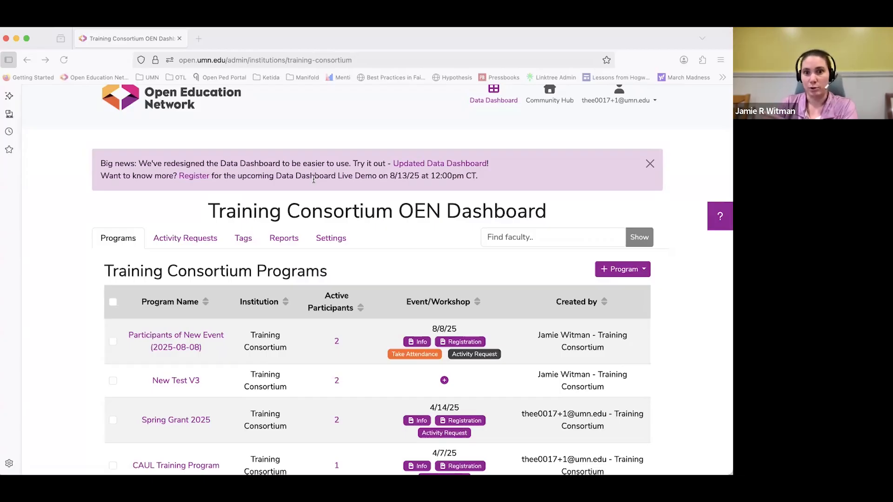
{"action": "left_click", "coordinate": [467, 164]}
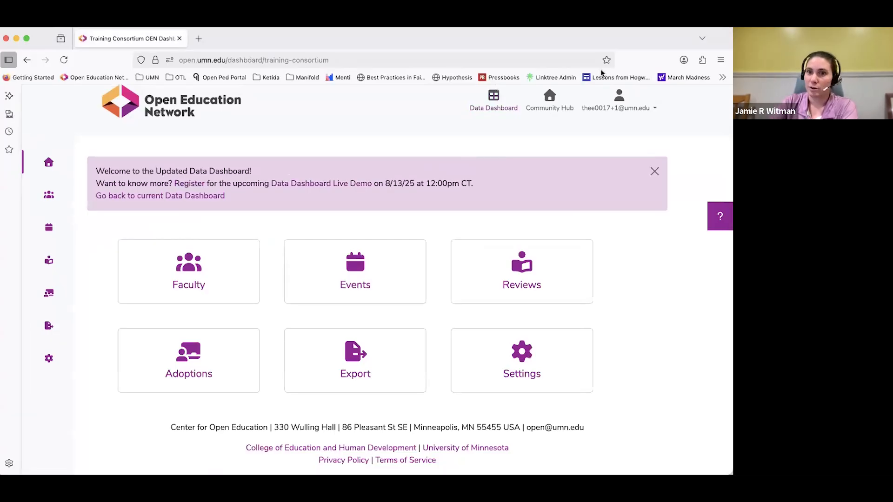
{"action": "left_click", "coordinate": [654, 172]}
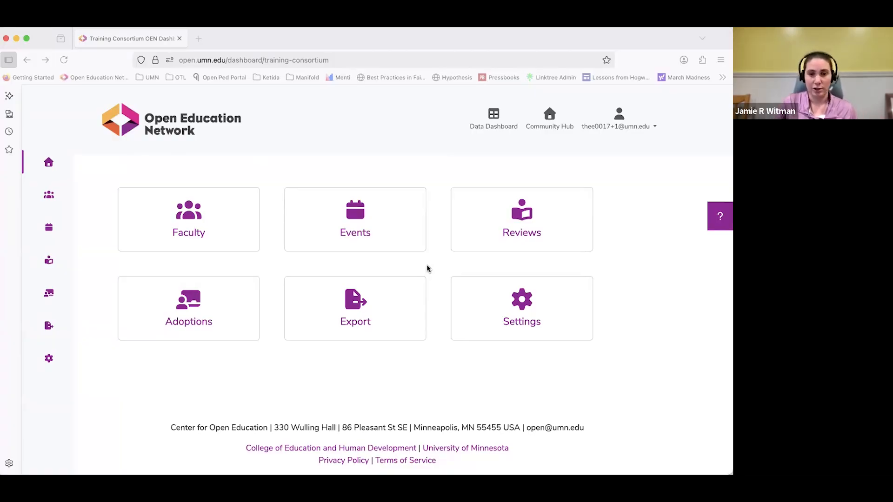
Open the dashboard settings and review the general section covering admins, Community Hub access and publishers.
{"action": "left_click", "coordinate": [516, 308]}
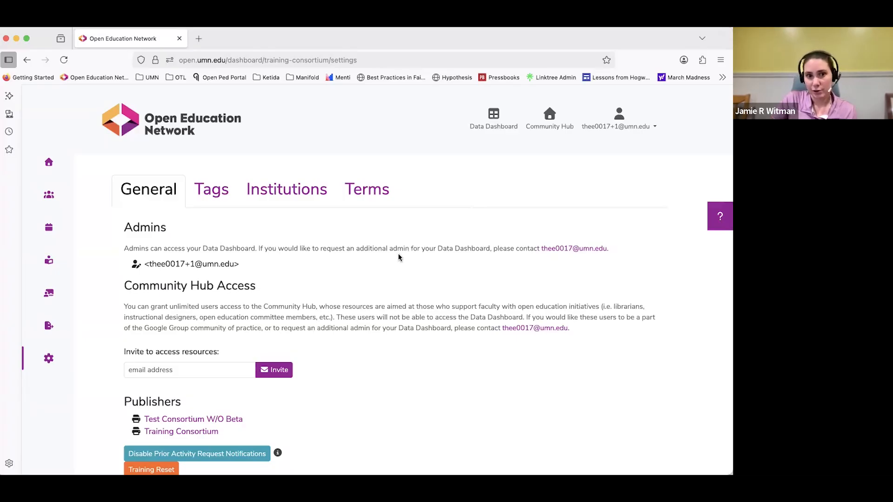
{"action": "scroll", "coordinate": [398, 253], "scroll_direction": "down", "scroll_amount": 2}
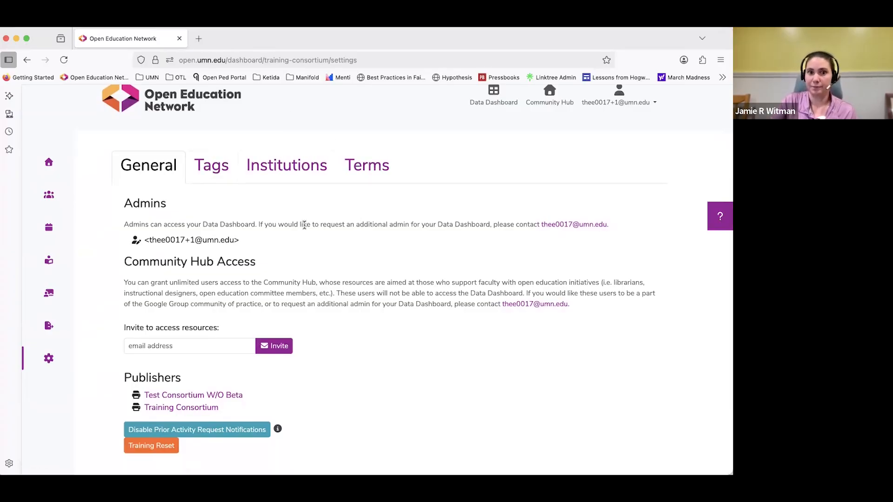
{"action": "scroll", "coordinate": [166, 218], "scroll_direction": "down", "scroll_amount": 3}
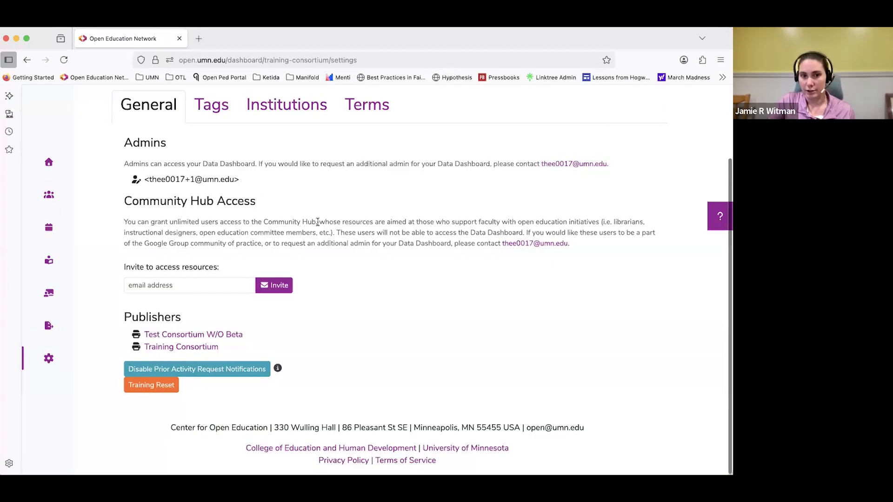
{"action": "scroll", "coordinate": [317, 224], "scroll_direction": "up", "scroll_amount": 1}
View the tag settings and inspect the blank New Tag form, closing it without creating a tag.
{"action": "left_click", "coordinate": [210, 121]}
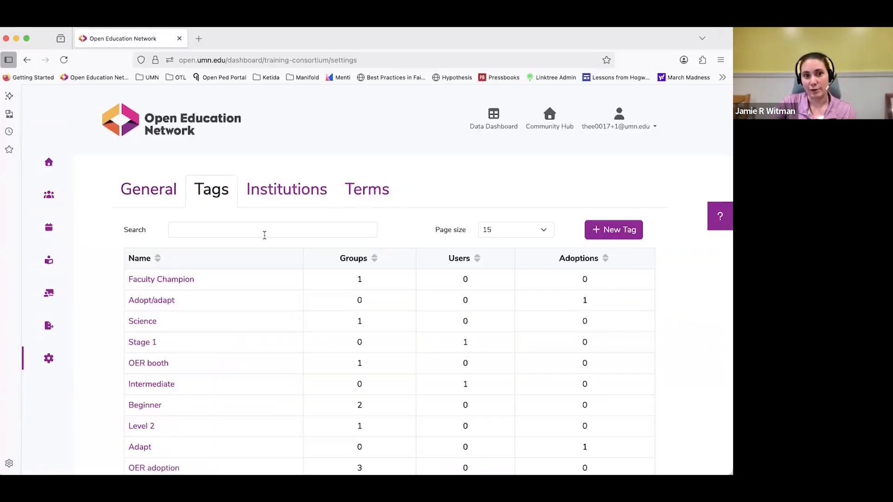
{"action": "left_click", "coordinate": [593, 234]}
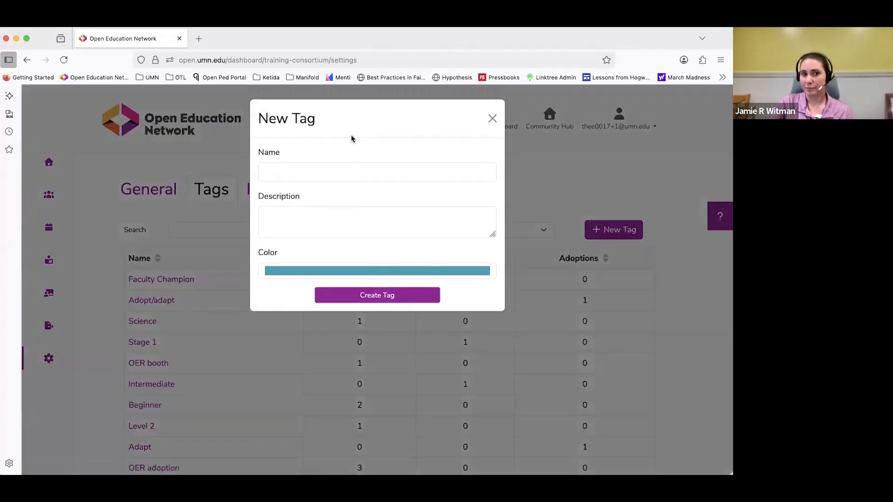
{"action": "left_click", "coordinate": [283, 213]}
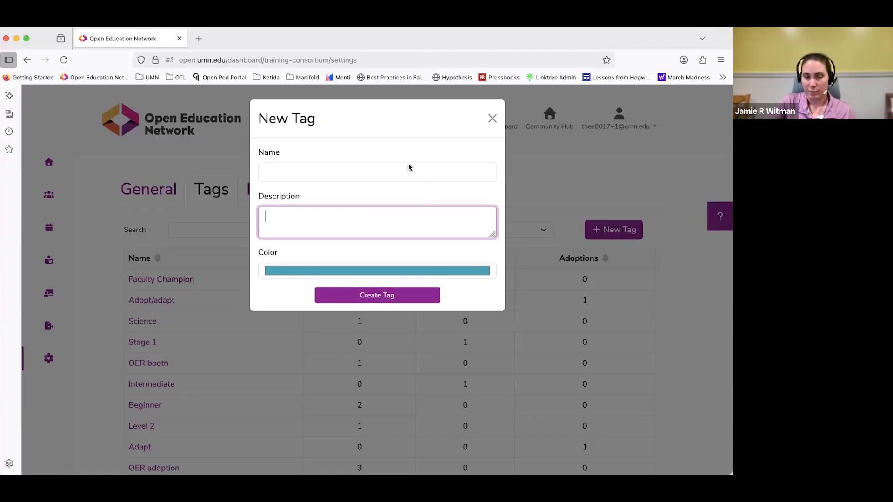
{"action": "left_click", "coordinate": [492, 122]}
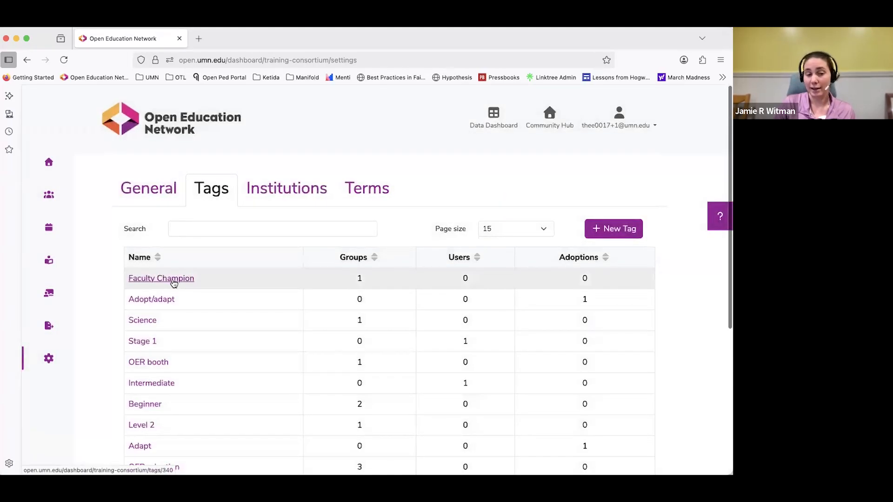
Inspect the Faculty Champion tag's summary and its editable name, description and color, closing it without changes.
{"action": "left_click", "coordinate": [174, 282]}
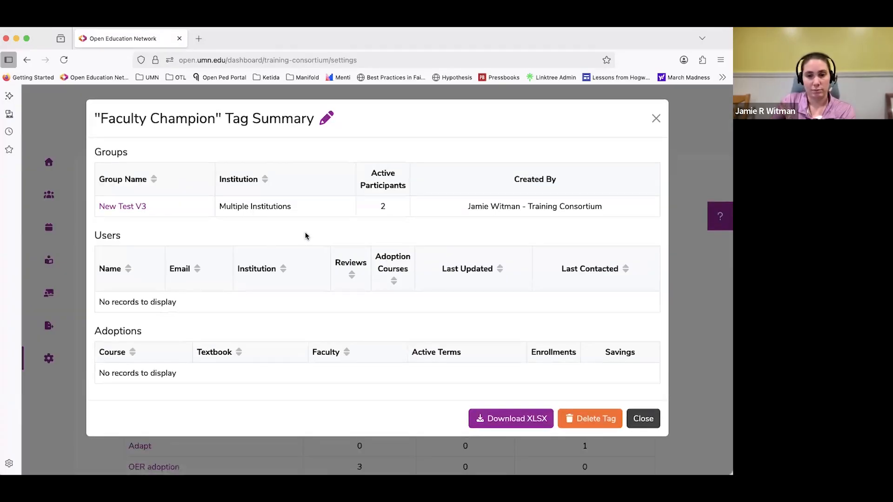
{"action": "left_click", "coordinate": [327, 119]}
{"action": "left_click", "coordinate": [324, 210]}
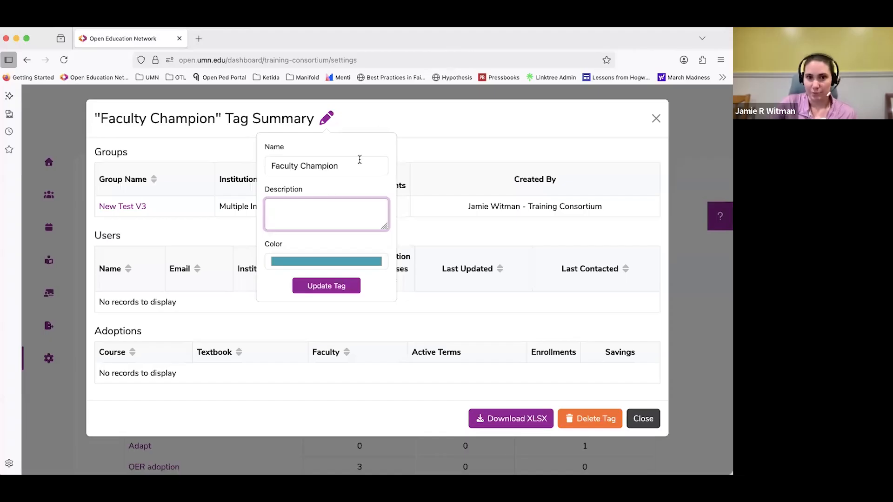
{"action": "left_click", "coordinate": [409, 125]}
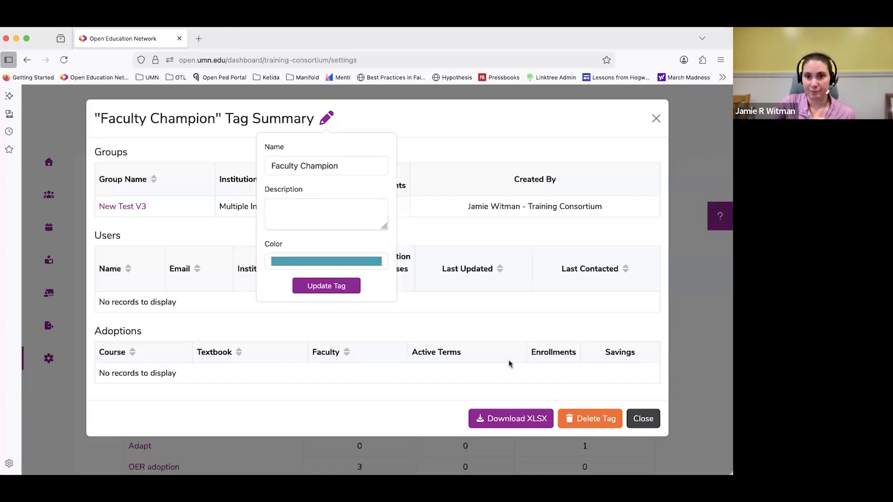
{"action": "left_click", "coordinate": [641, 419]}
Leave the settings for the dashboard home and open the Faculty section.
{"action": "left_click", "coordinate": [150, 191]}
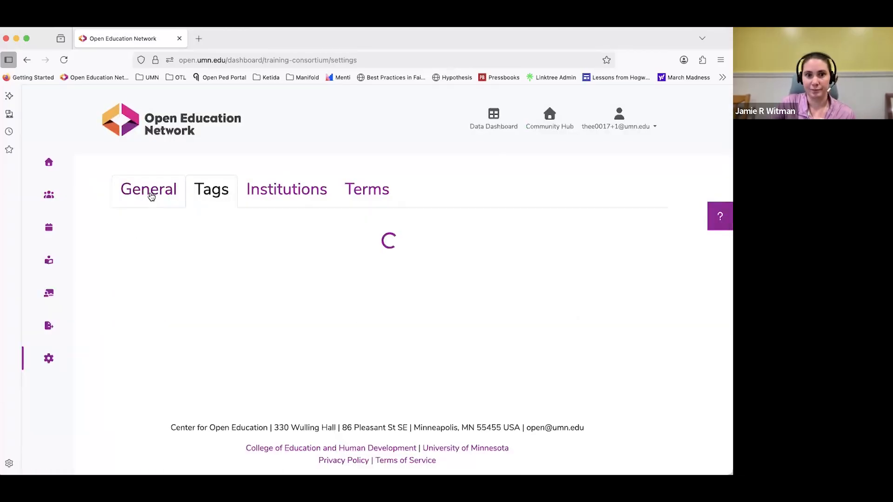
{"action": "left_click", "coordinate": [49, 163]}
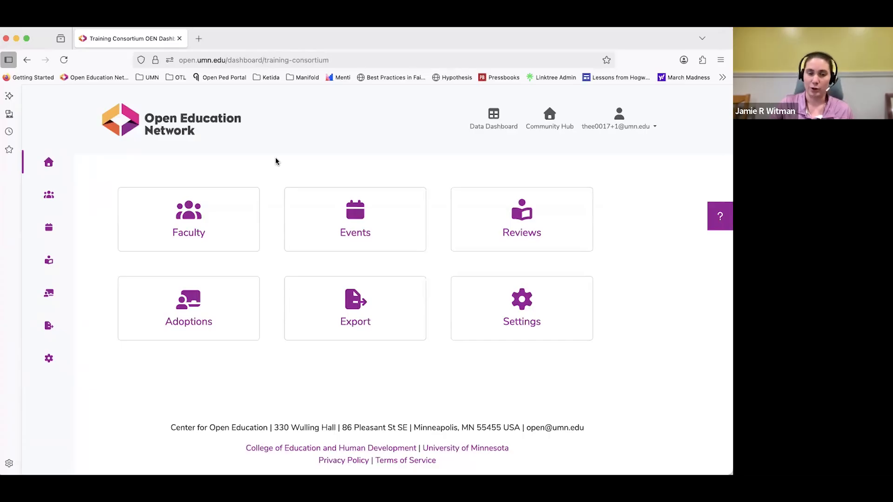
{"action": "left_click", "coordinate": [186, 218]}
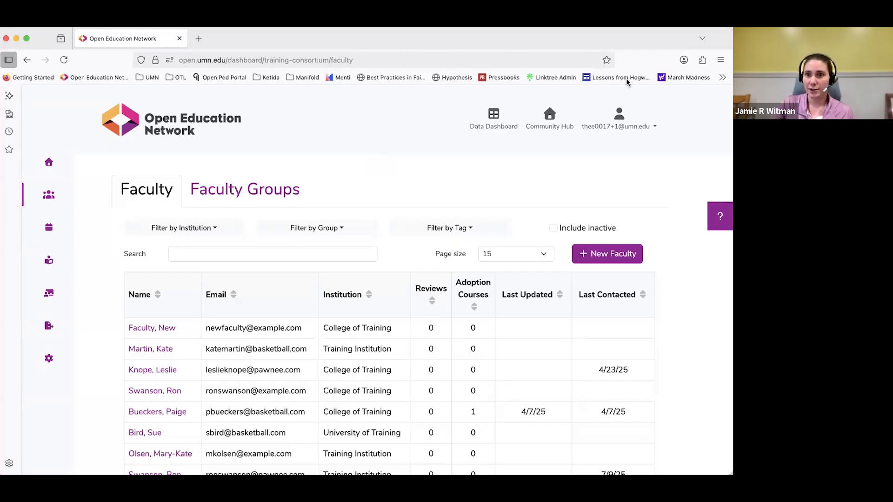
Look through the faculty list, including its columns and search field.
{"action": "left_click", "coordinate": [632, 49]}
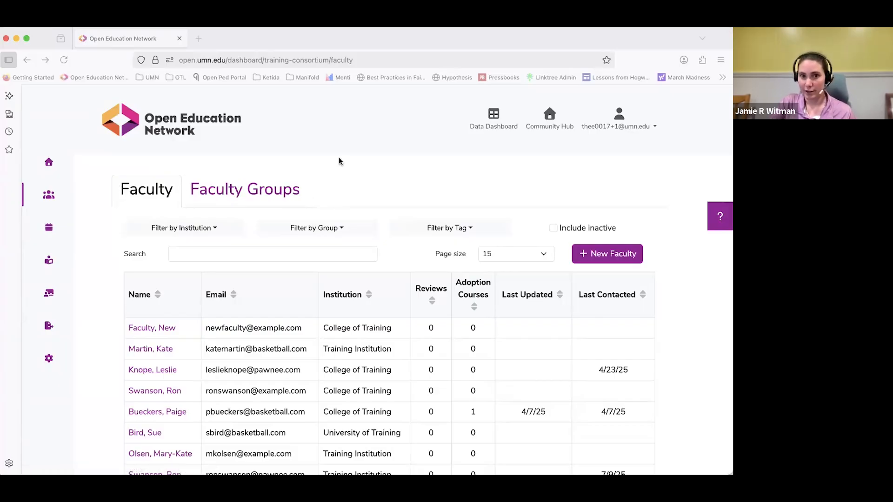
{"action": "left_click", "coordinate": [141, 190]}
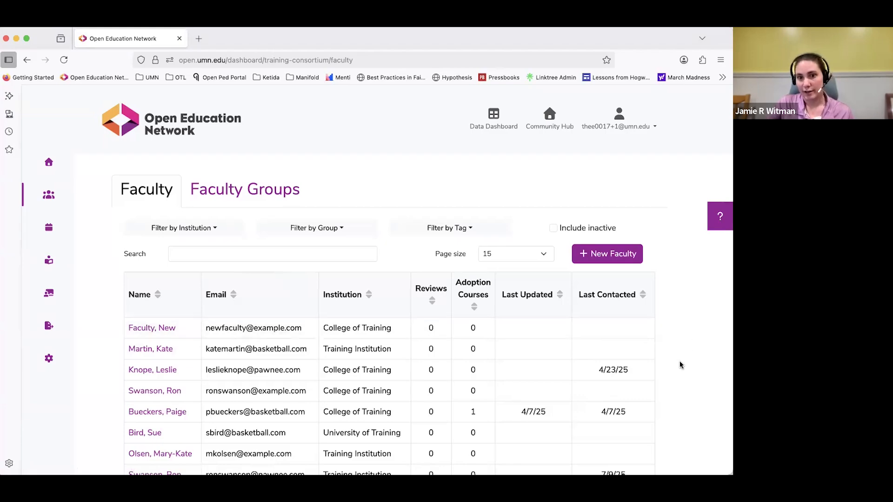
{"action": "scroll", "coordinate": [680, 365], "scroll_direction": "down", "scroll_amount": 2}
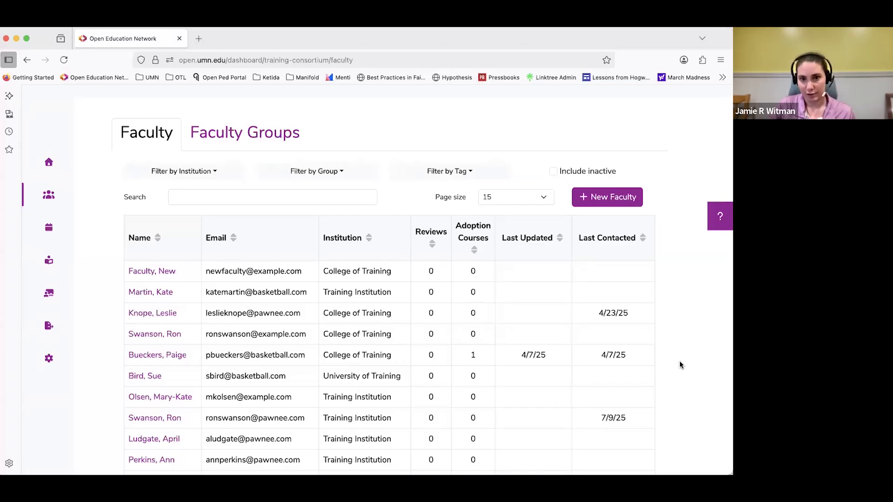
{"action": "scroll", "coordinate": [183, 242], "scroll_direction": "up", "scroll_amount": 2}
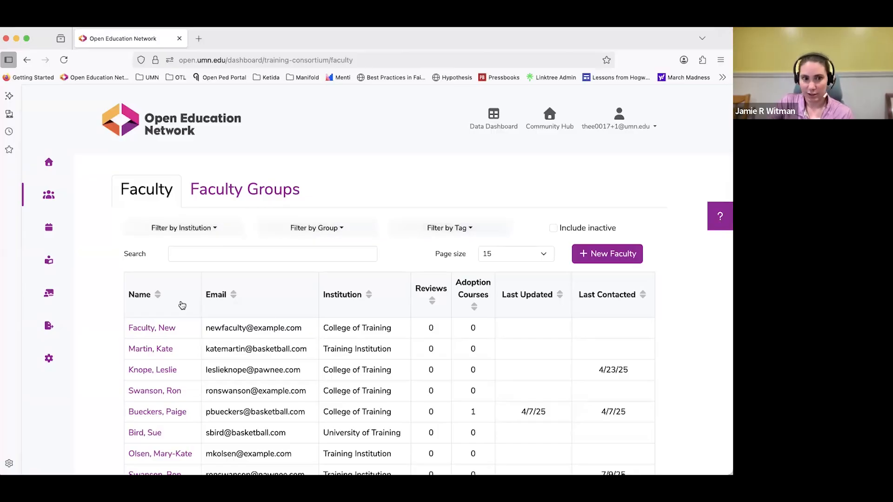
{"action": "left_click", "coordinate": [189, 255]}
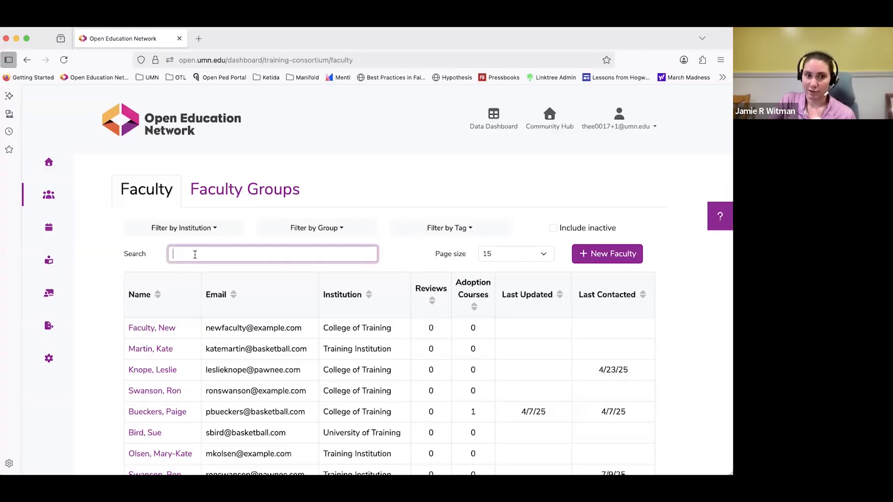
{"action": "left_click", "coordinate": [659, 241]}
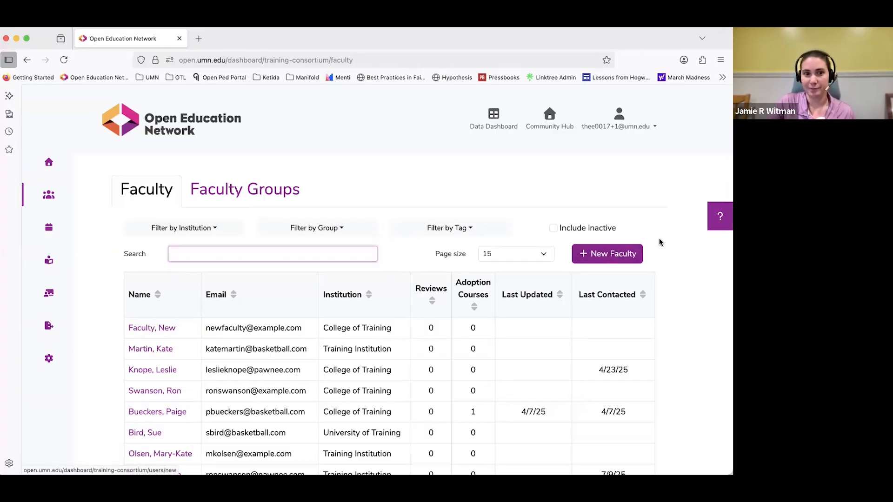
Open a blank New Faculty form and read the explanations of the Muted and Active options.
{"action": "left_click", "coordinate": [592, 256]}
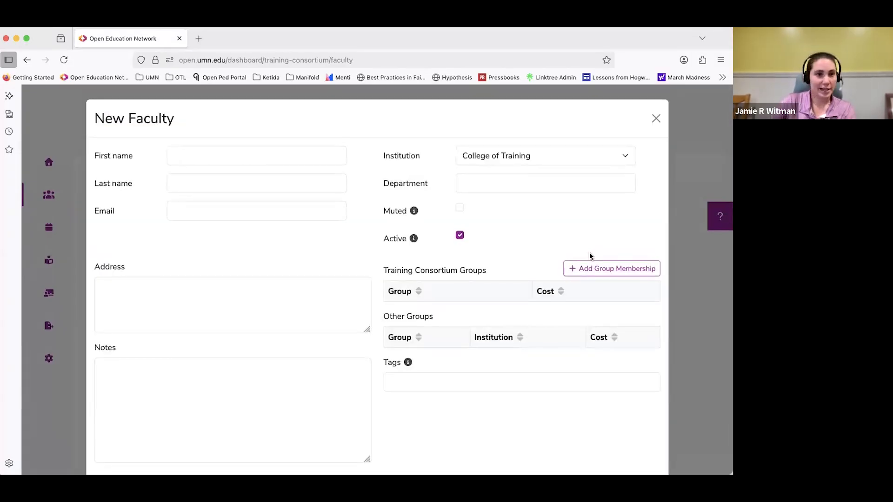
{"action": "scroll", "coordinate": [562, 226], "scroll_direction": "down", "scroll_amount": 2}
{"action": "scroll", "coordinate": [558, 222], "scroll_direction": "up", "scroll_amount": 2}
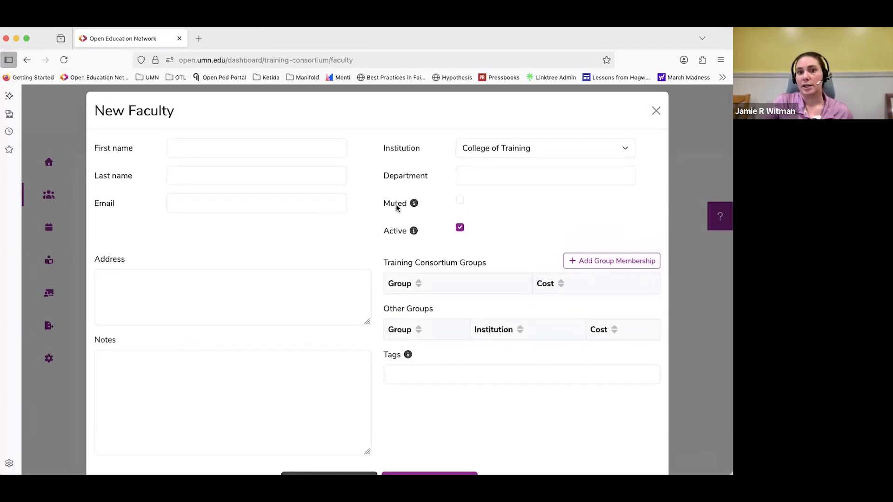
{"action": "mouse_move", "coordinate": [417, 206]}
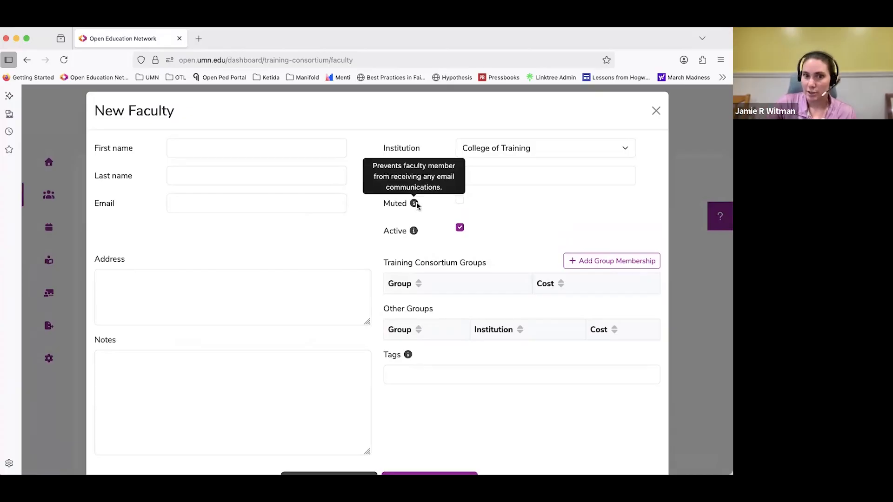
{"action": "mouse_move", "coordinate": [415, 236]}
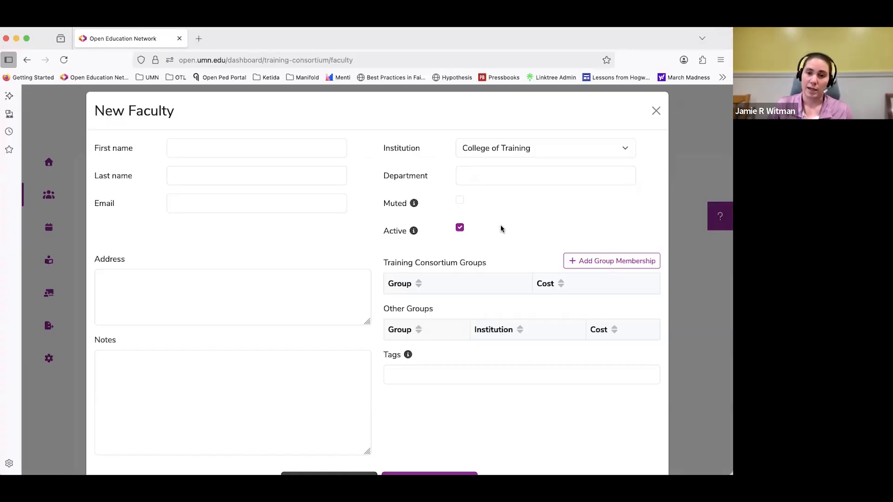
Turn off the Active option in the New Faculty form and turn it back on.
{"action": "scroll", "coordinate": [492, 251], "scroll_direction": "down", "scroll_amount": 1}
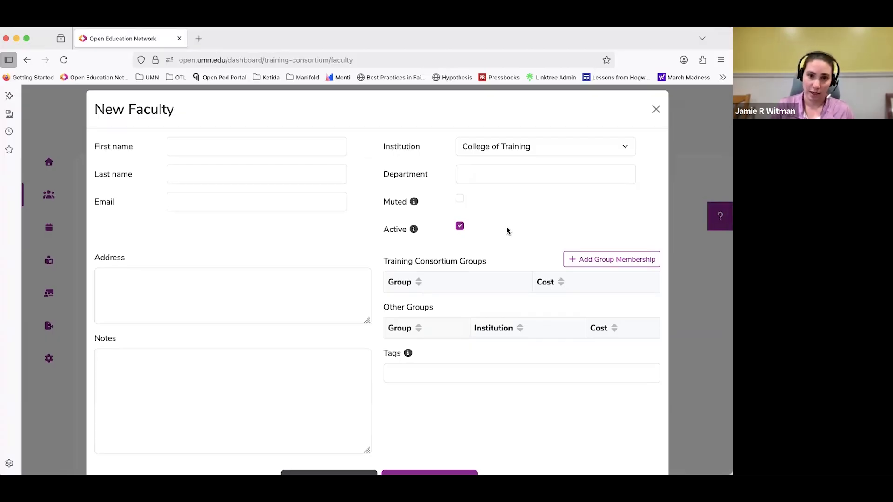
{"action": "left_click", "coordinate": [498, 227]}
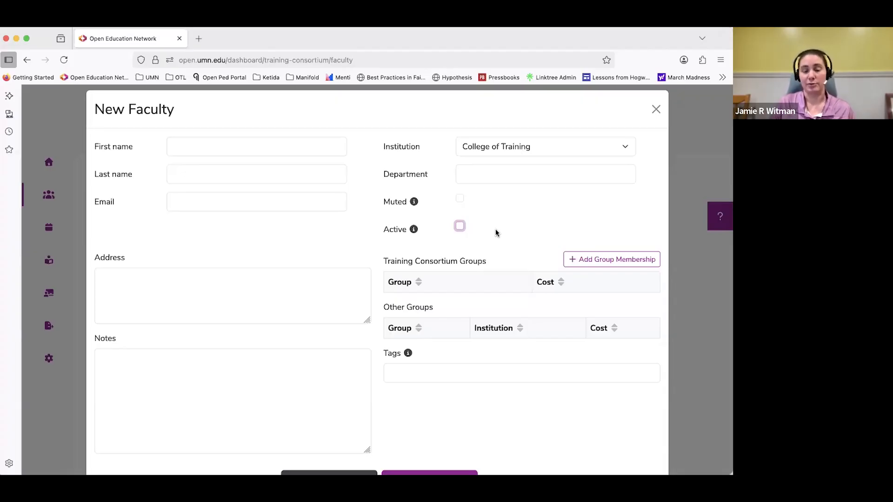
{"action": "left_click", "coordinate": [460, 226]}
{"action": "scroll", "coordinate": [490, 258], "scroll_direction": "down", "scroll_amount": 1}
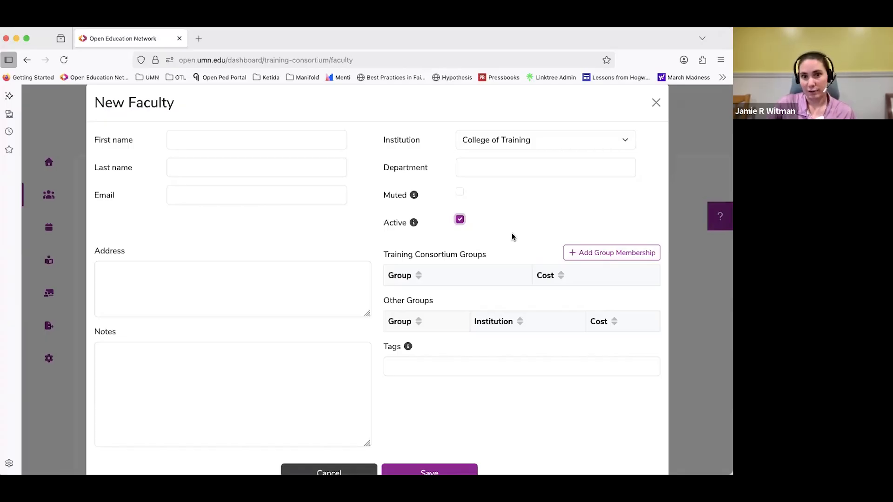
Add a June Workshop group membership and a second, unassigned membership to the New Faculty form.
{"action": "left_click", "coordinate": [576, 255]}
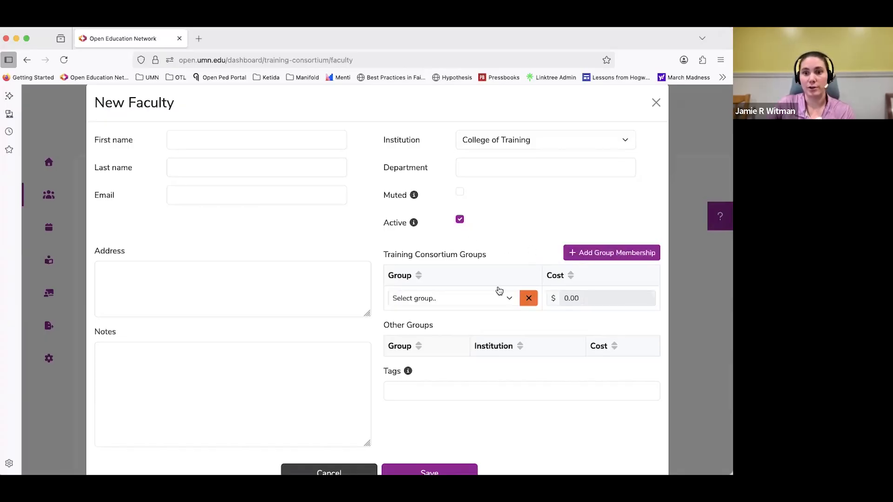
{"action": "left_click", "coordinate": [479, 299]}
{"action": "left_click", "coordinate": [493, 281]}
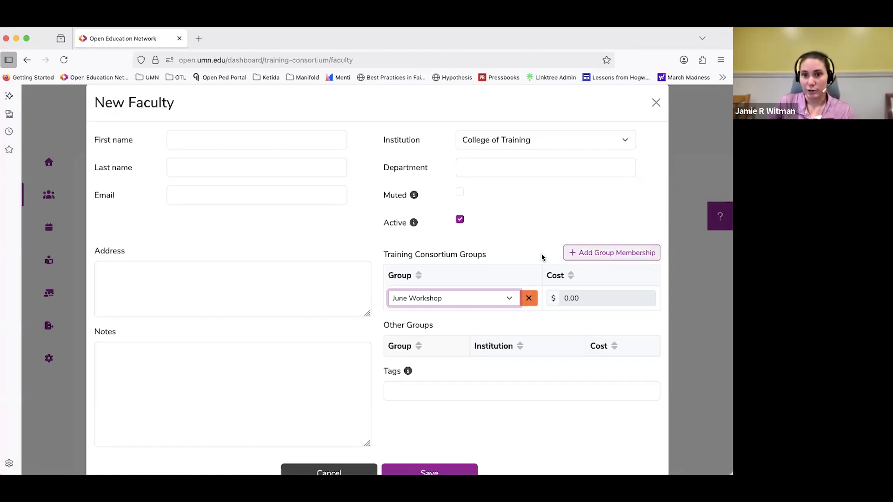
{"action": "left_click", "coordinate": [573, 253]}
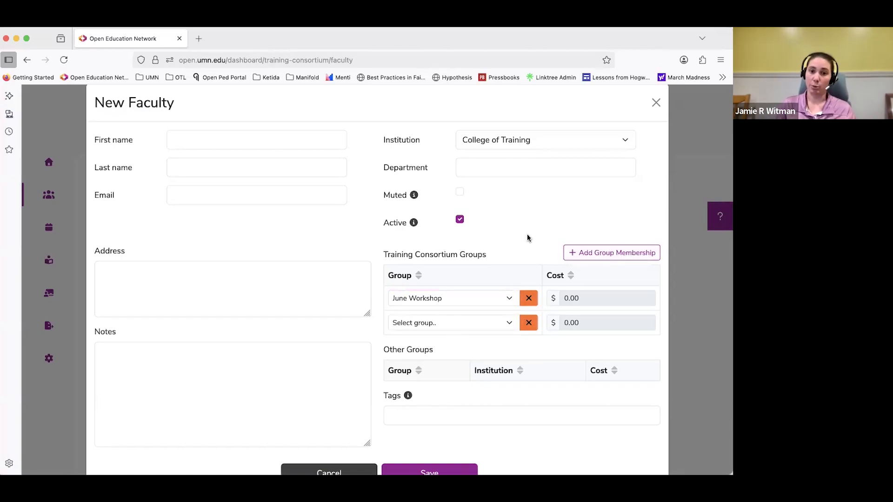
Remove both group memberships and cancel the New Faculty form without saving.
{"action": "left_click", "coordinate": [534, 324]}
{"action": "left_click", "coordinate": [530, 302]}
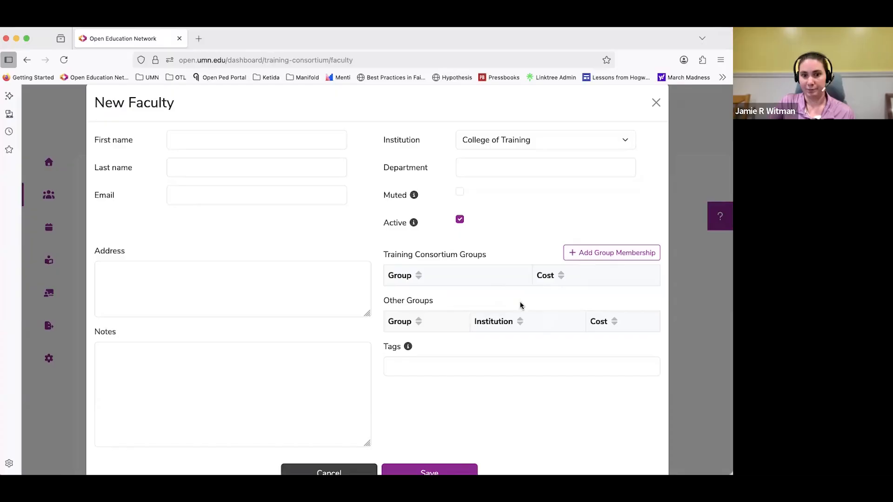
{"action": "scroll", "coordinate": [521, 306], "scroll_direction": "down", "scroll_amount": 2}
{"action": "left_click", "coordinate": [339, 434]}
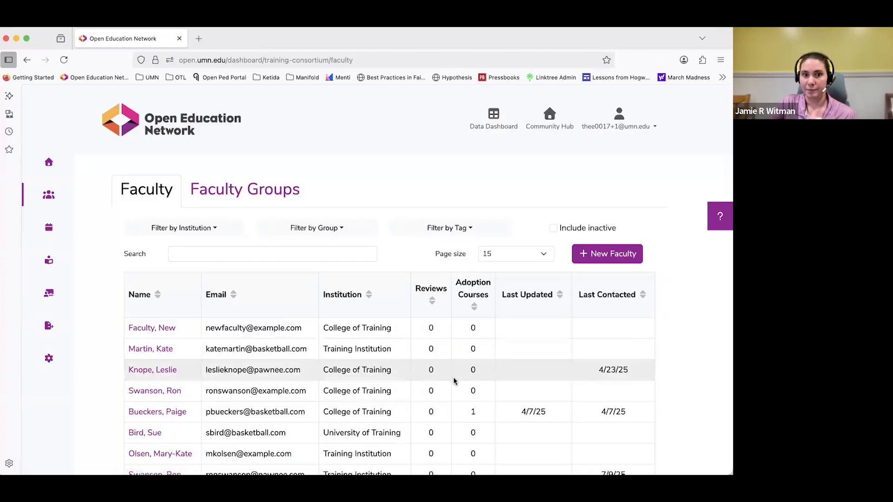
Open the existing New Faculty record, review its details, events, reviews and adoptions, and close the record.
{"action": "left_click", "coordinate": [161, 329]}
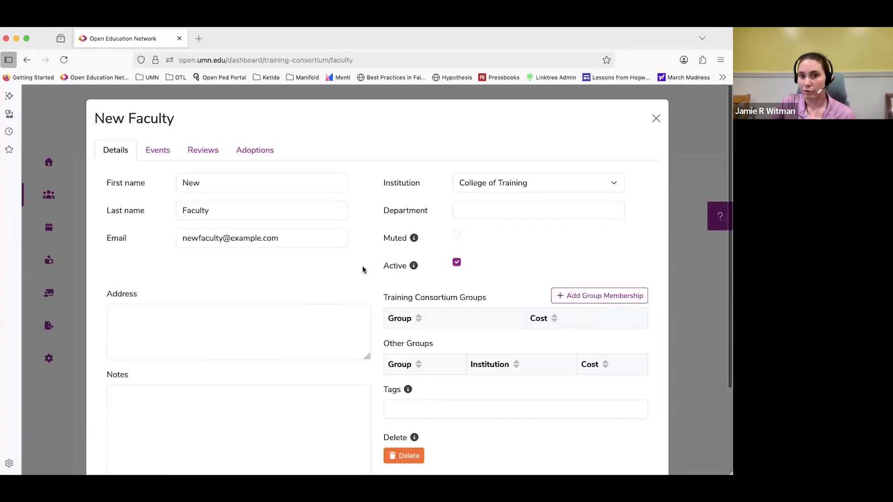
{"action": "scroll", "coordinate": [363, 270], "scroll_direction": "down", "scroll_amount": 1}
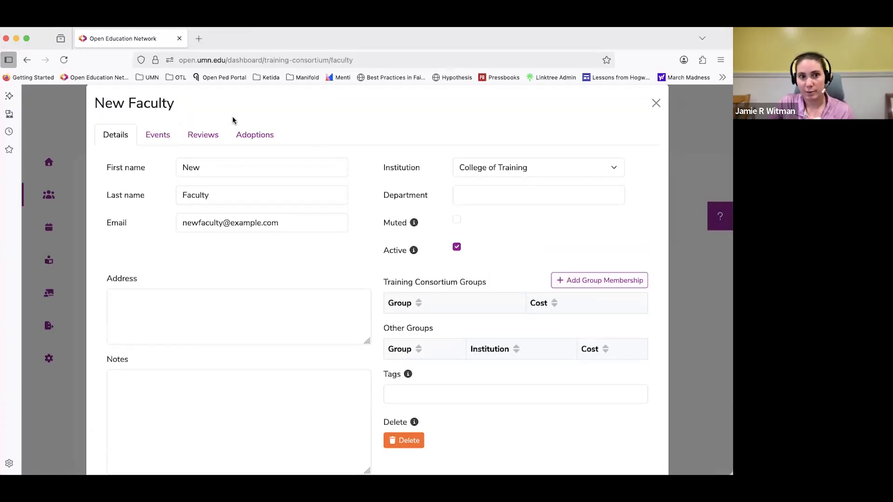
{"action": "left_click", "coordinate": [162, 136]}
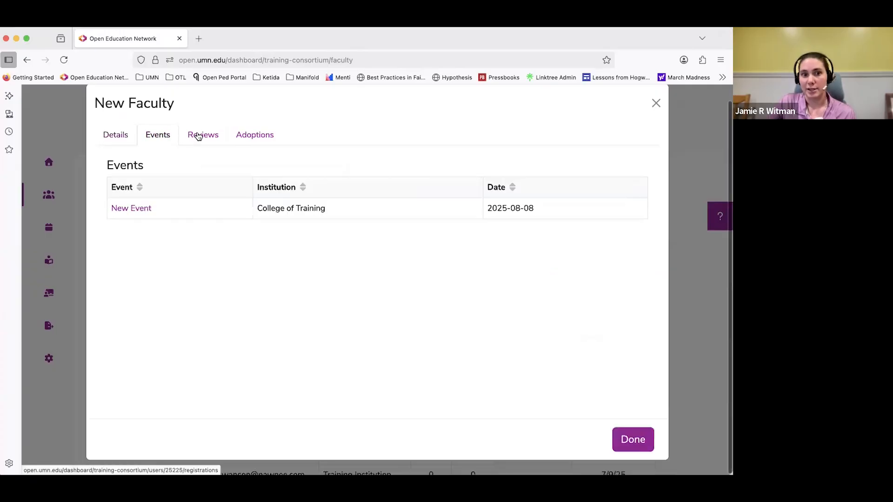
{"action": "left_click", "coordinate": [199, 136]}
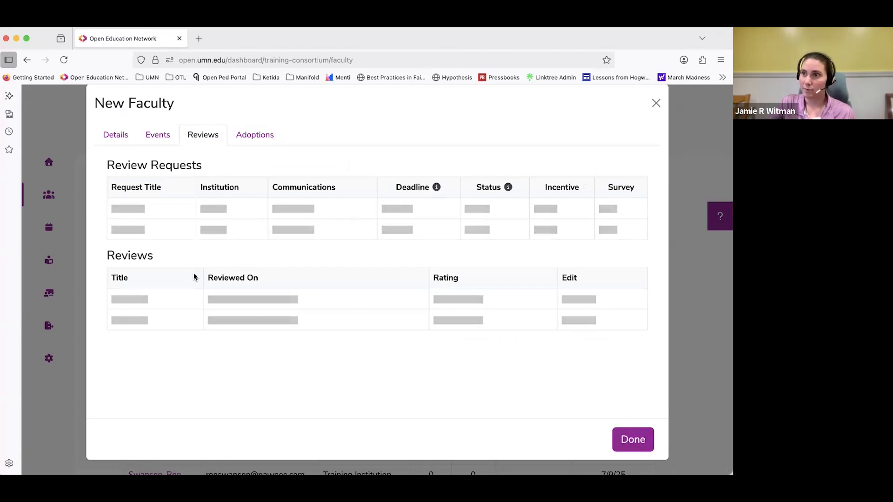
{"action": "left_click", "coordinate": [251, 135]}
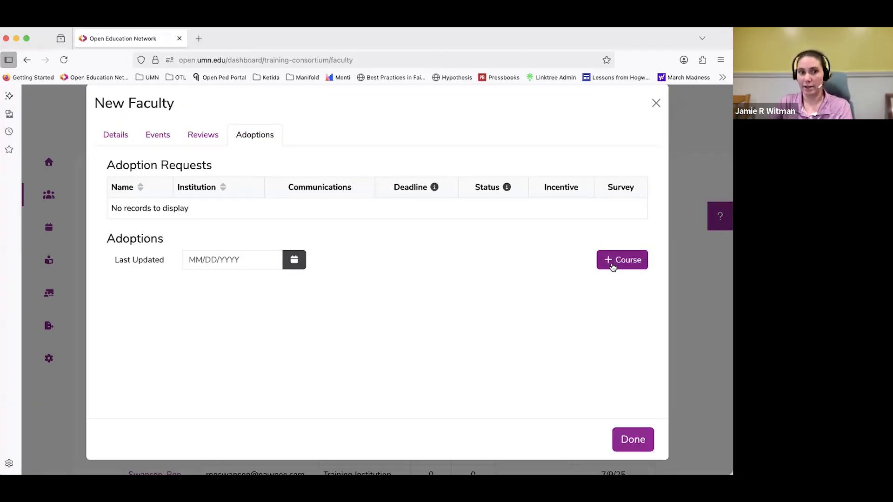
{"action": "left_click", "coordinate": [126, 144]}
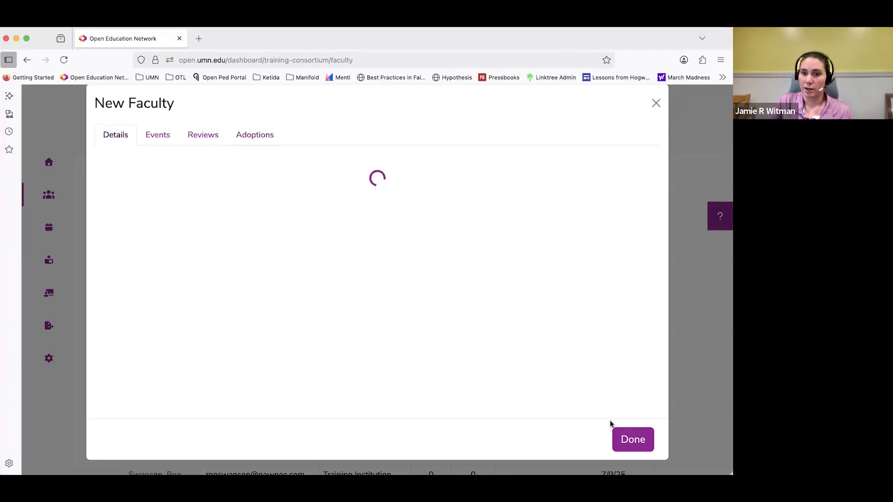
{"action": "scroll", "coordinate": [611, 365], "scroll_direction": "down", "scroll_amount": 3}
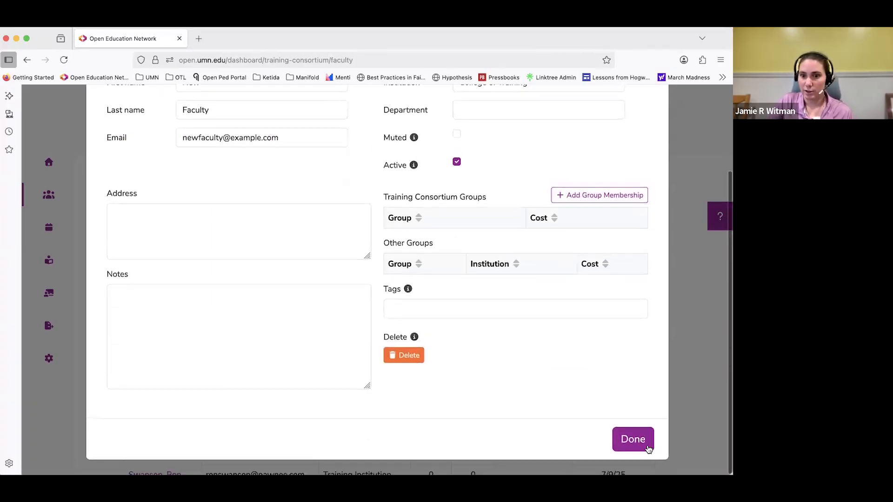
{"action": "left_click", "coordinate": [632, 439]}
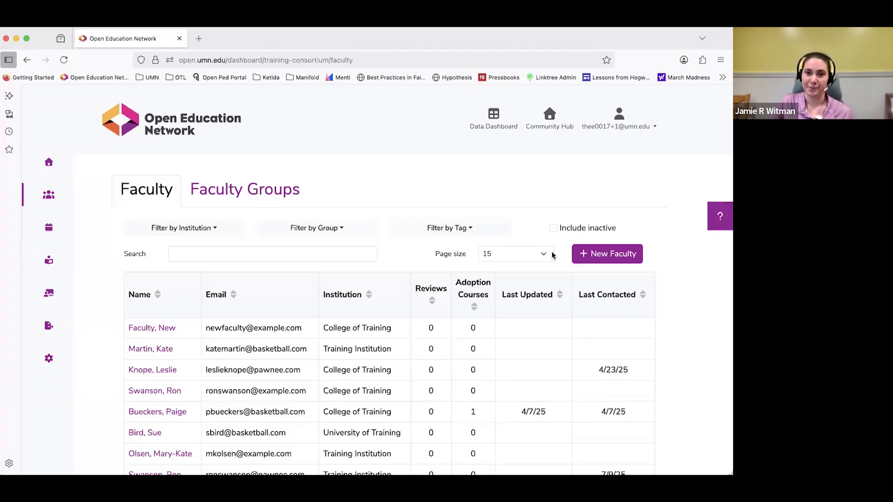
Turn on the Include inactive option for the faculty list and turn it off again.
{"action": "scroll", "coordinate": [543, 186], "scroll_direction": "down", "scroll_amount": 4}
{"action": "scroll", "coordinate": [541, 194], "scroll_direction": "up", "scroll_amount": 4}
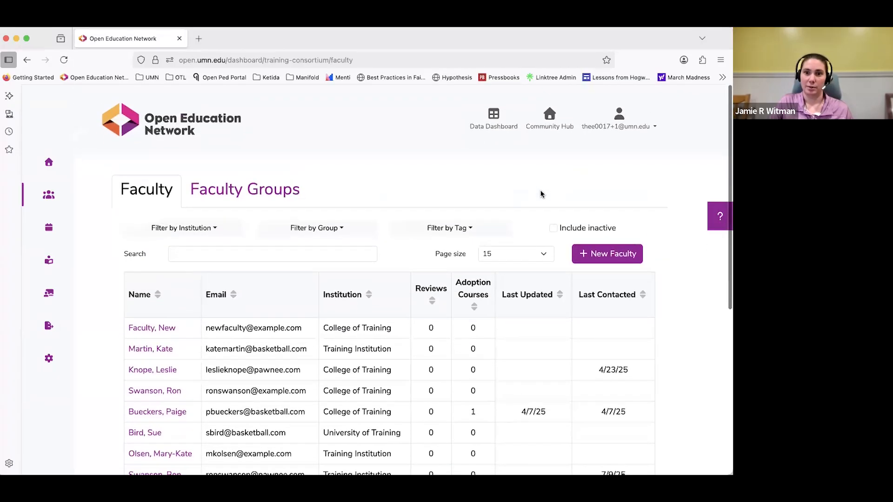
{"action": "triple_click", "coordinate": [577, 229]}
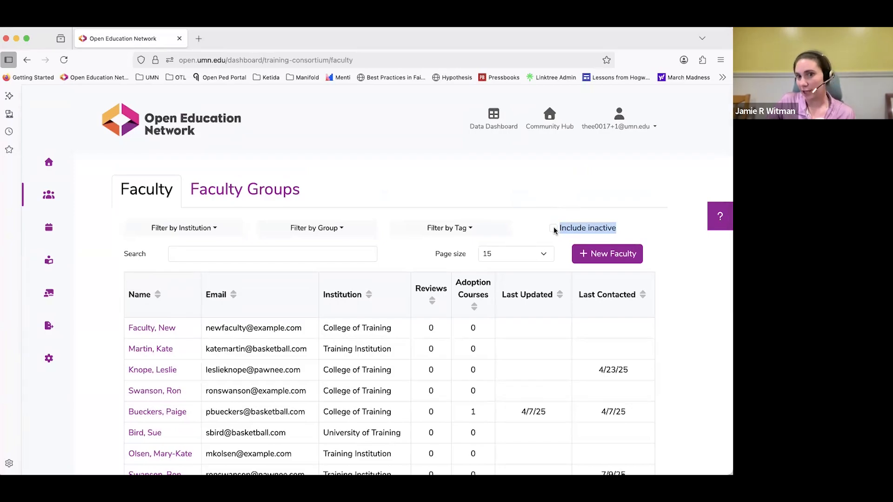
{"action": "left_click", "coordinate": [554, 228]}
{"action": "left_click", "coordinate": [554, 229]}
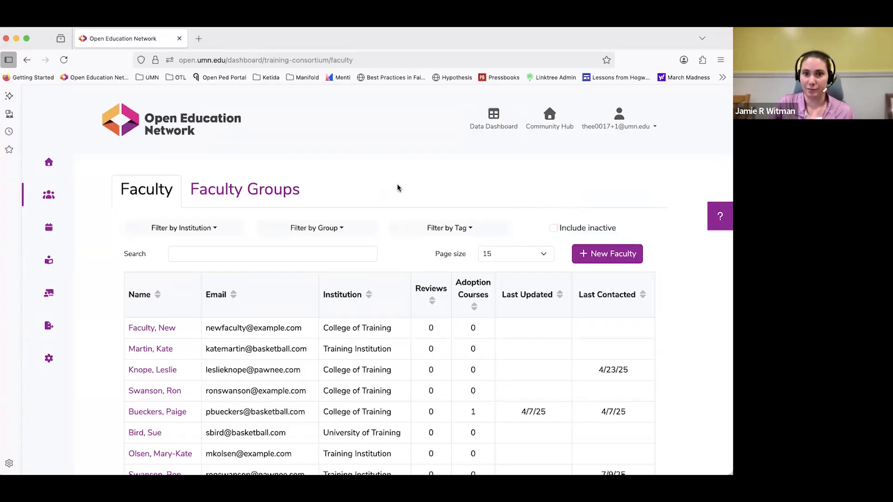
Open the list of faculty groups and look through its groups, filters and columns.
{"action": "left_click", "coordinate": [270, 193]}
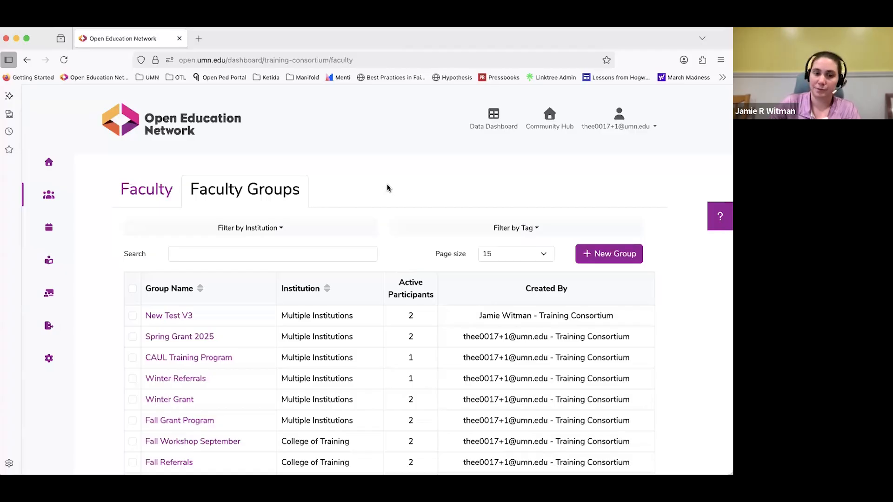
{"action": "scroll", "coordinate": [387, 186], "scroll_direction": "down", "scroll_amount": 2}
{"action": "scroll", "coordinate": [385, 185], "scroll_direction": "up", "scroll_amount": 2}
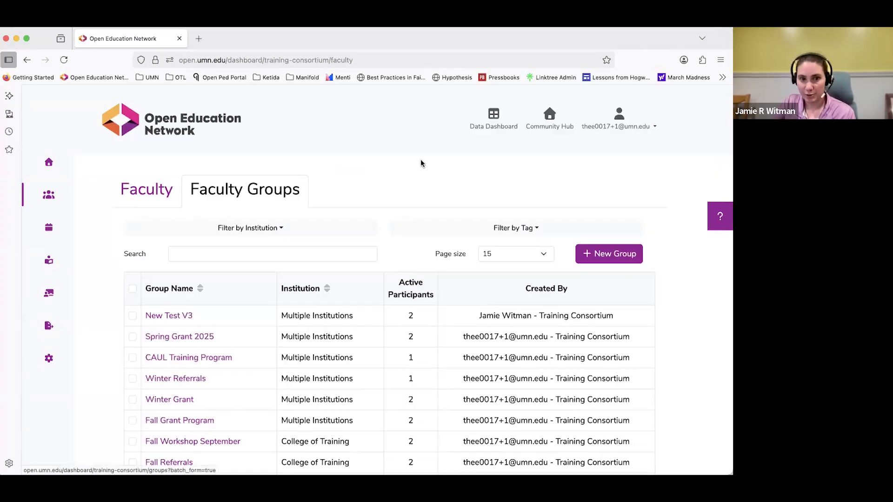
{"action": "scroll", "coordinate": [433, 161], "scroll_direction": "down", "scroll_amount": 1}
{"action": "scroll", "coordinate": [430, 154], "scroll_direction": "up", "scroll_amount": 1}
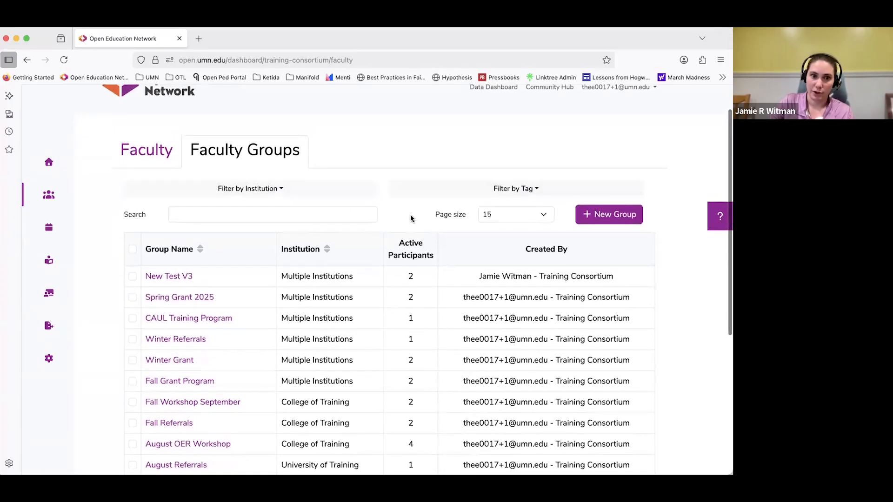
{"action": "scroll", "coordinate": [410, 218], "scroll_direction": "down", "scroll_amount": 1}
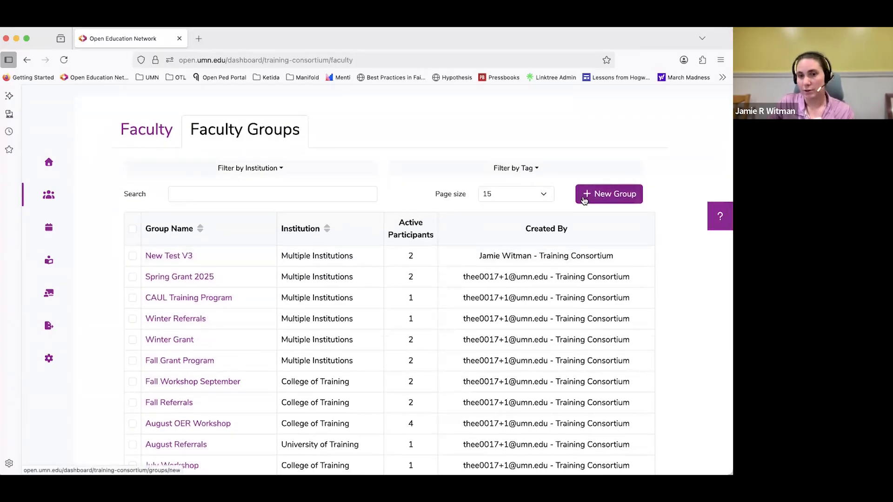
Draft a new group with the additional table columns Project Title and Collabs, and cancel it without saving.
{"action": "left_click", "coordinate": [578, 199]}
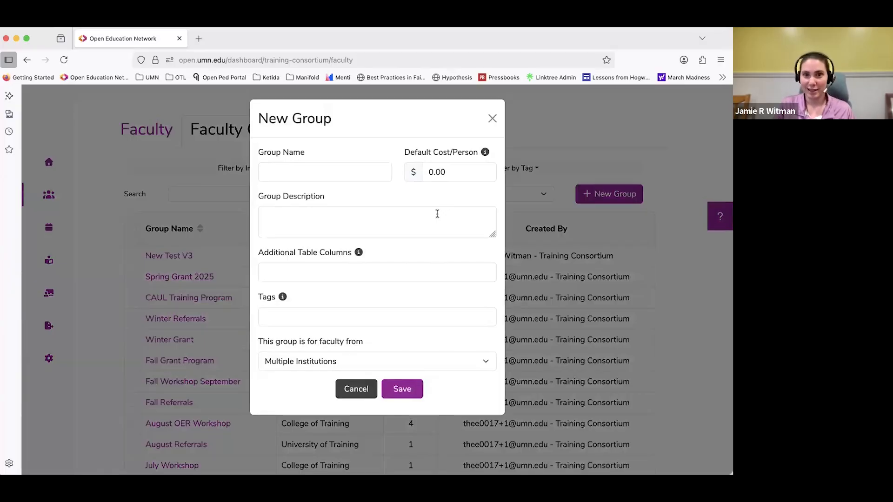
{"action": "left_click", "coordinate": [378, 270]}
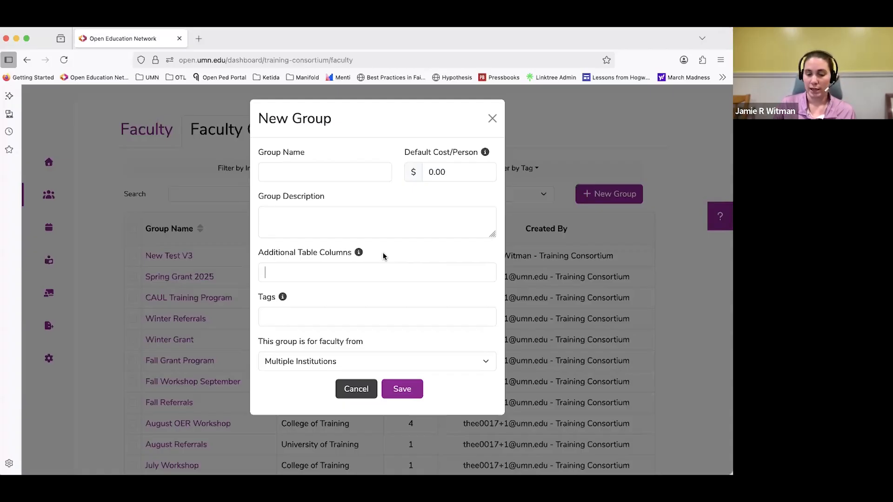
{"action": "type", "text": "P"}
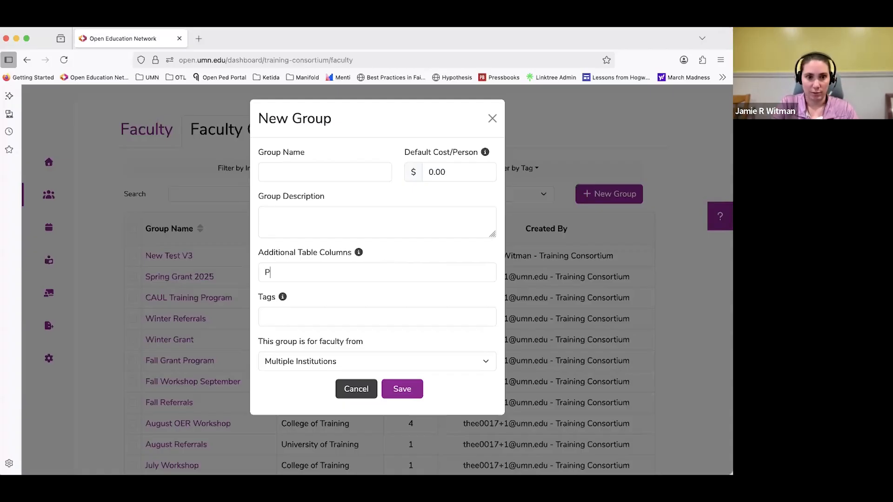
{"action": "type", "text": "roject Title"}
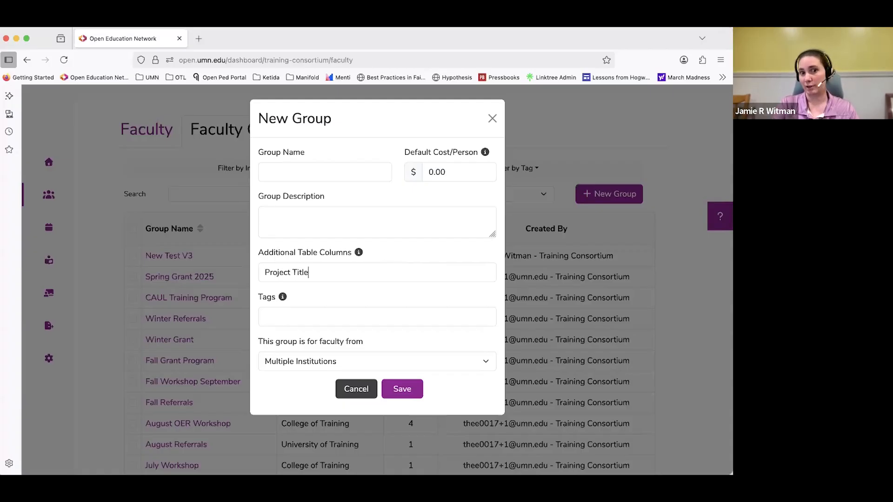
{"action": "key", "text": "Return"}
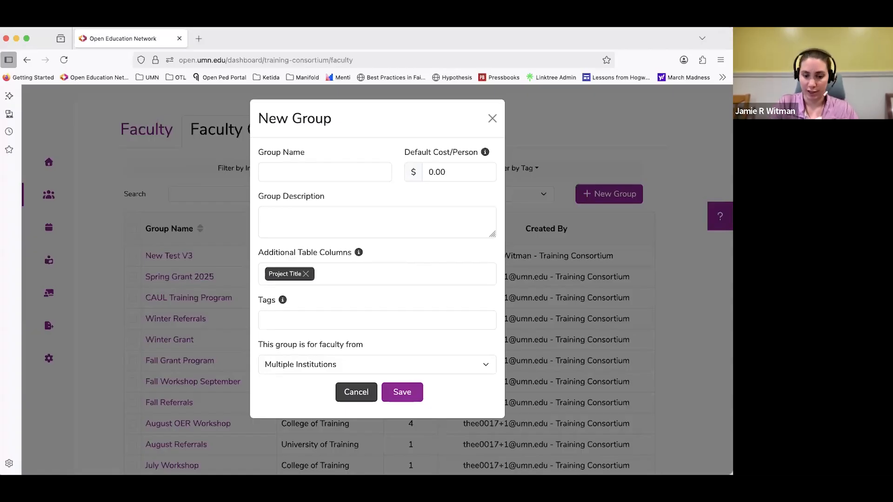
{"action": "type", "text": "Collabs;"}
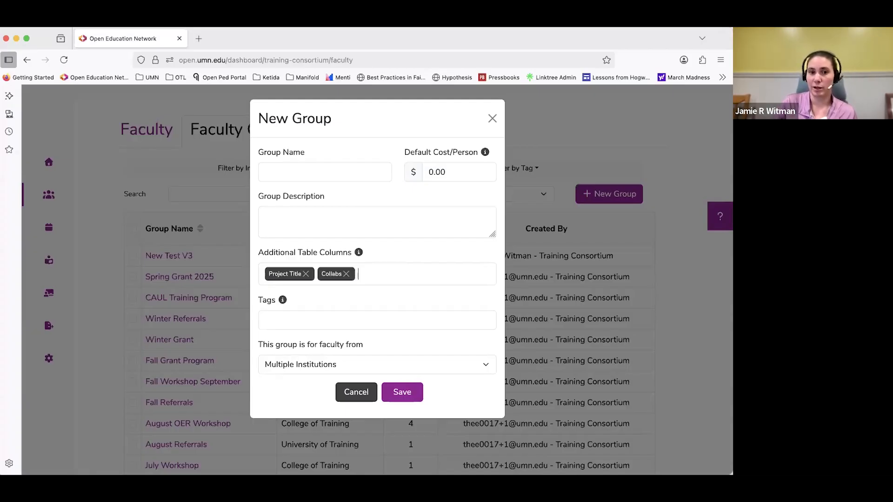
{"action": "left_click", "coordinate": [373, 274]}
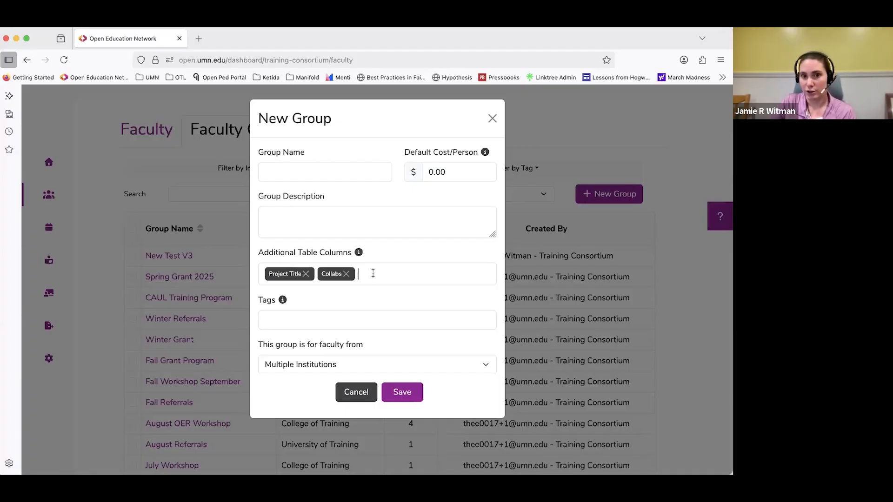
{"action": "left_click", "coordinate": [349, 394]}
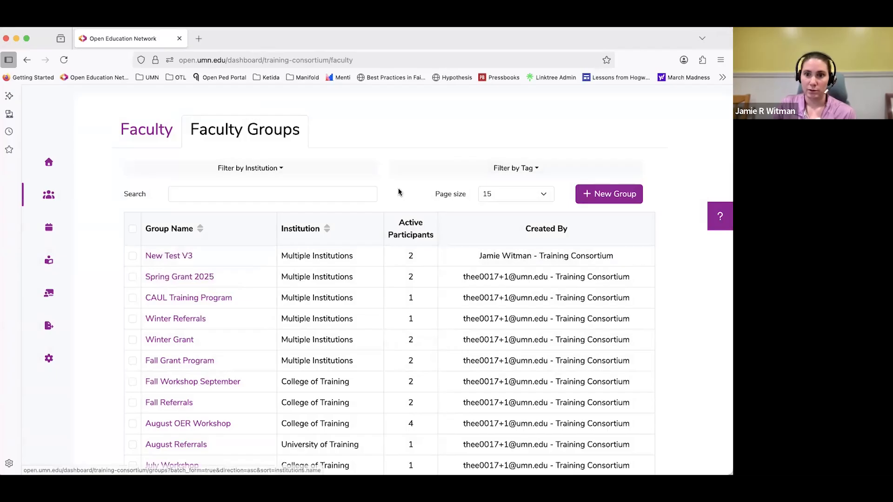
Open the New Test V3 group and examine the custom Project Title column and its editable entries for each participant.
{"action": "left_click", "coordinate": [171, 257]}
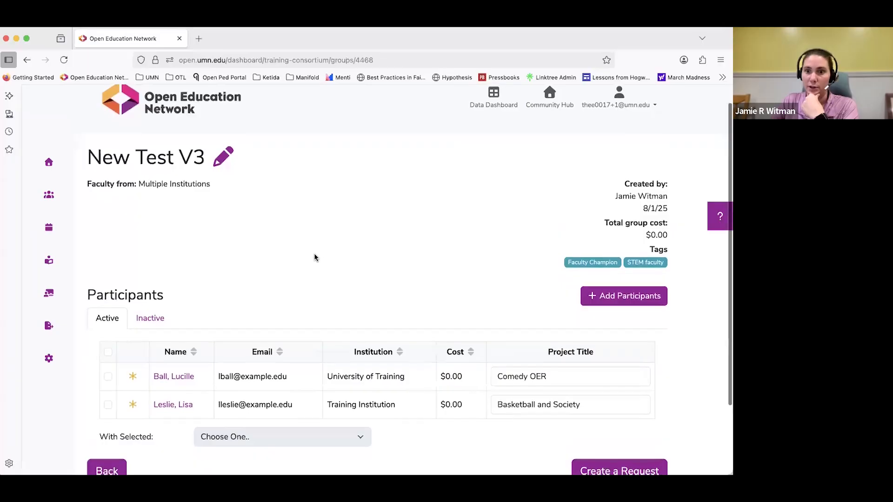
{"action": "scroll", "coordinate": [314, 255], "scroll_direction": "down", "scroll_amount": 1}
{"action": "left_click_drag", "start_coordinate": [538, 326], "coordinate": [608, 325]}
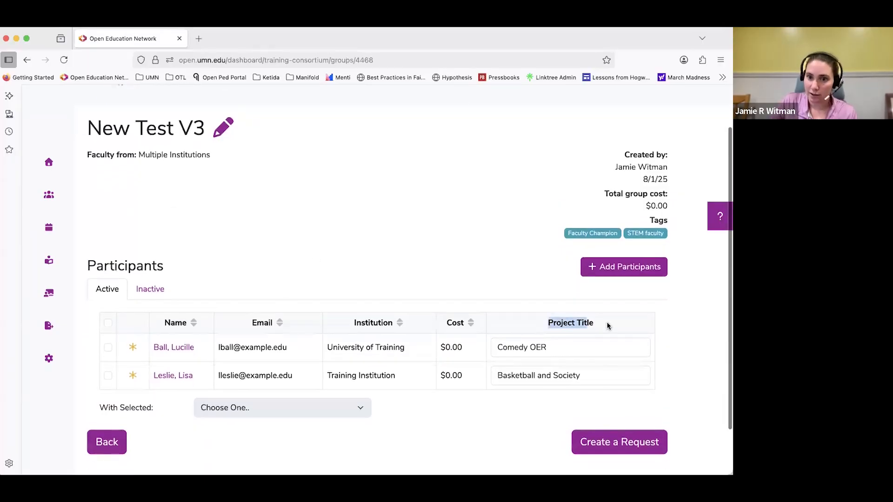
{"action": "left_click", "coordinate": [607, 325]}
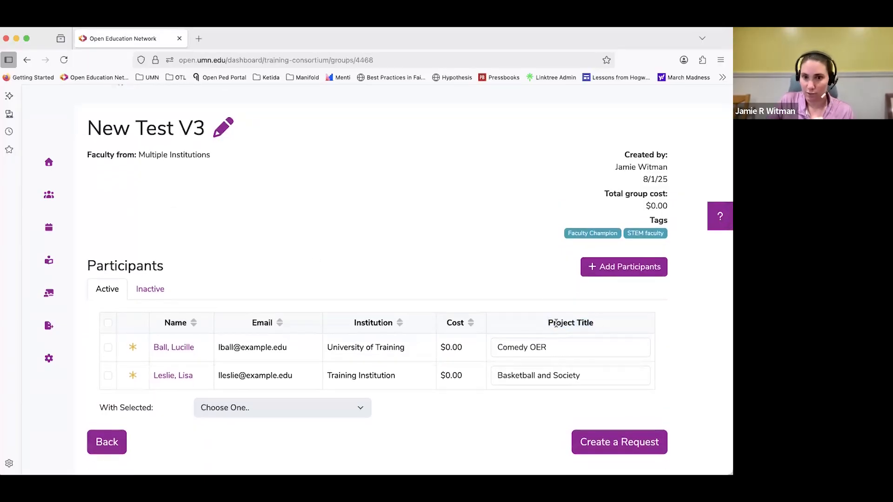
{"action": "left_click", "coordinate": [578, 347]}
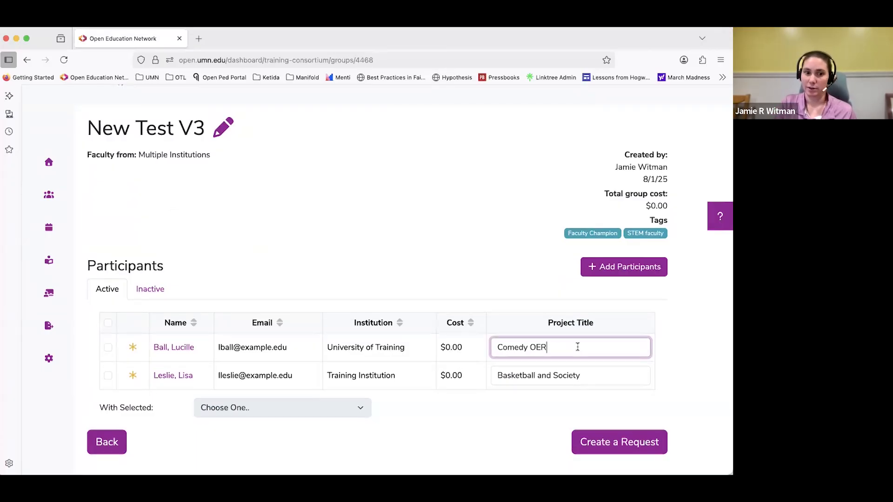
{"action": "left_click_drag", "start_coordinate": [547, 323], "coordinate": [601, 325]}
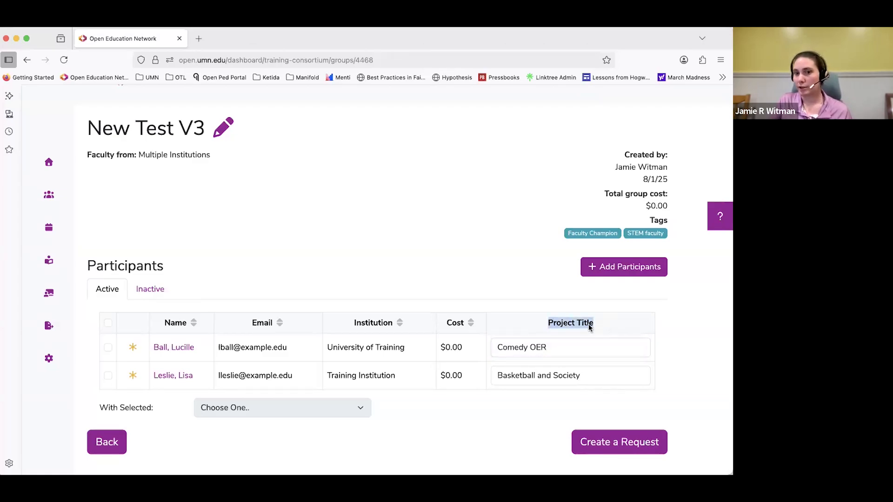
{"action": "left_click", "coordinate": [555, 347]}
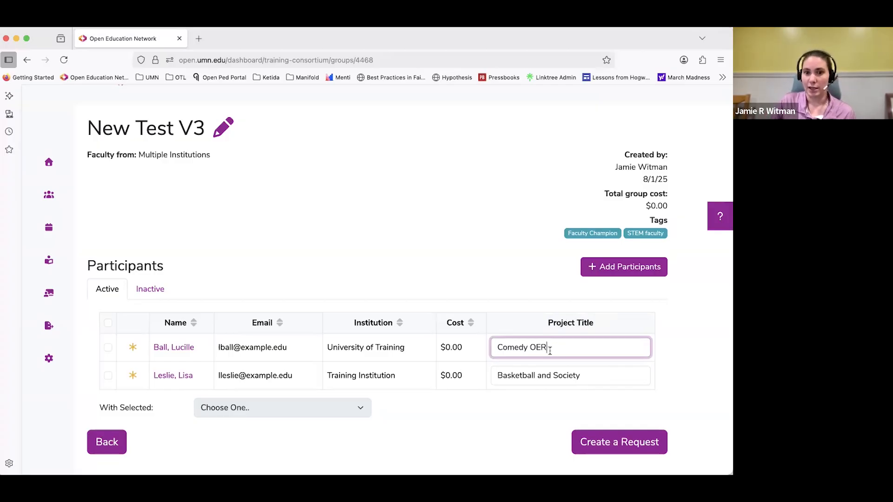
{"action": "left_click", "coordinate": [559, 375]}
{"action": "left_click", "coordinate": [561, 349]}
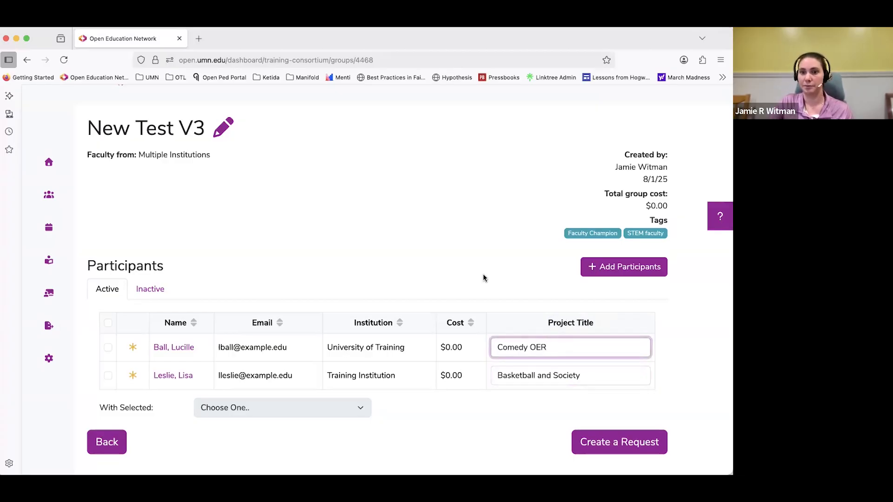
Add the existing faculty member listed directly below the greyed-out entry to the New Test V3 group.
{"action": "left_click", "coordinate": [591, 268]}
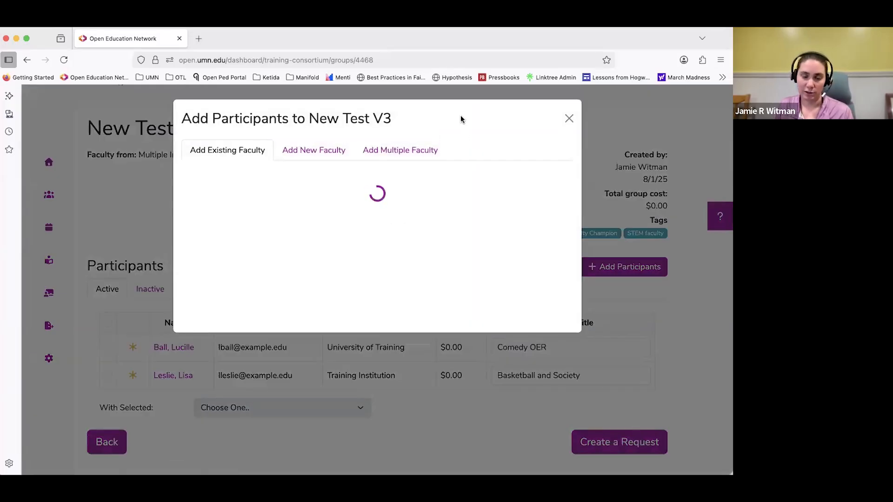
{"action": "left_click", "coordinate": [224, 152]}
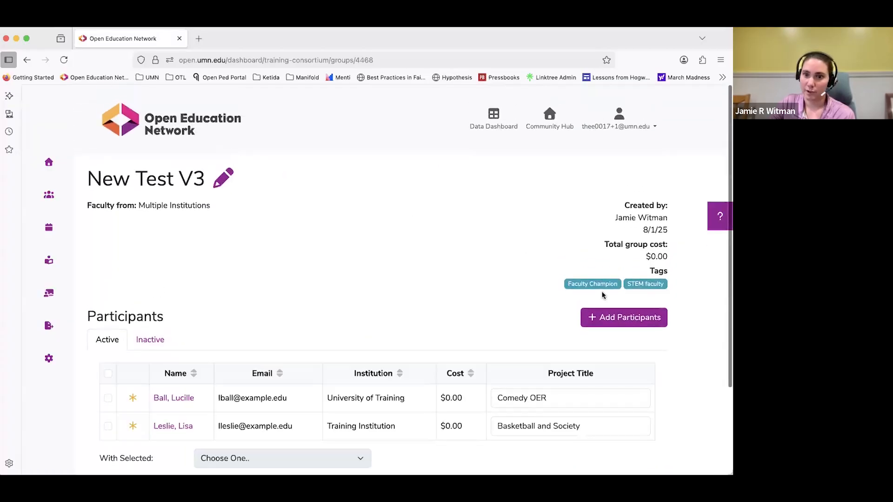
{"action": "left_click", "coordinate": [601, 321]}
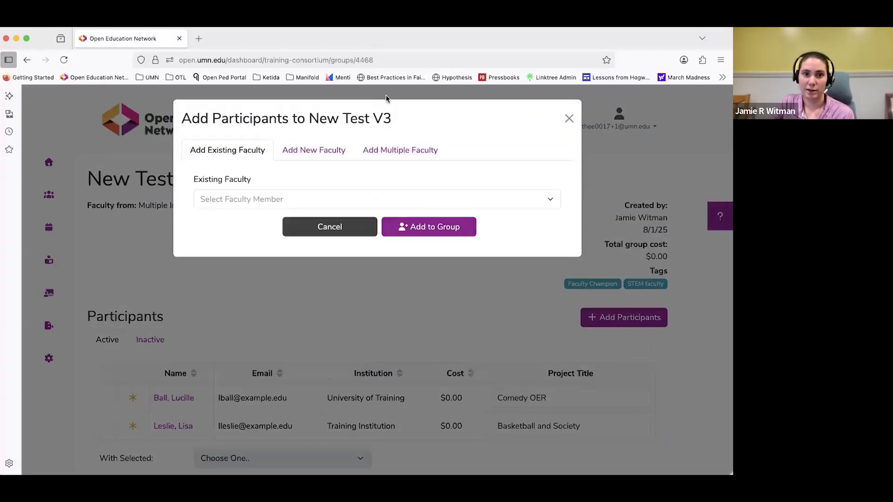
{"action": "left_click", "coordinate": [236, 199]}
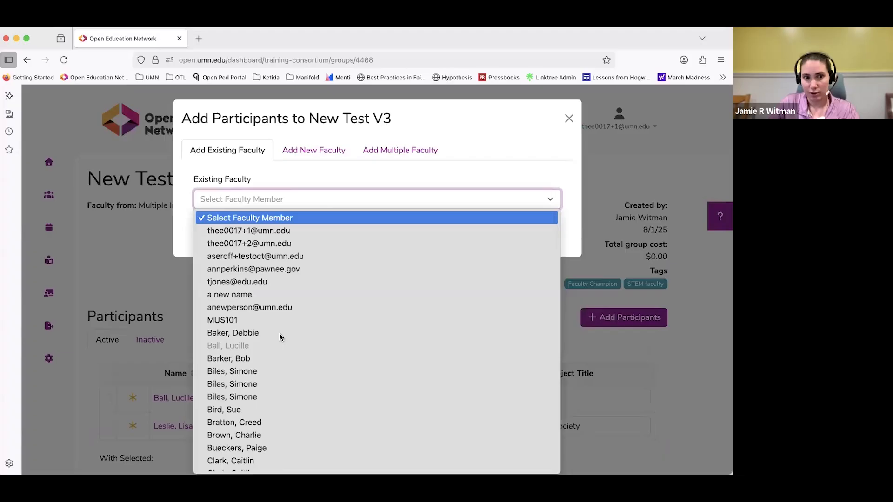
{"action": "left_click", "coordinate": [261, 358]}
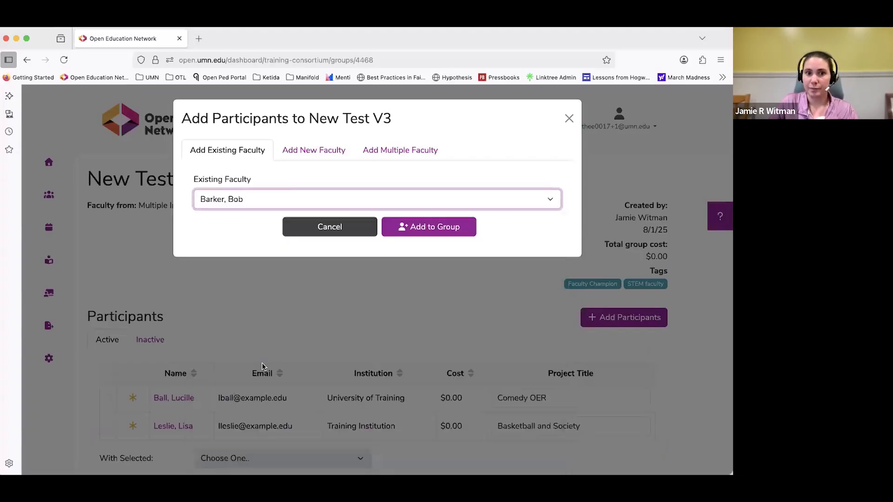
{"action": "left_click", "coordinate": [404, 227]}
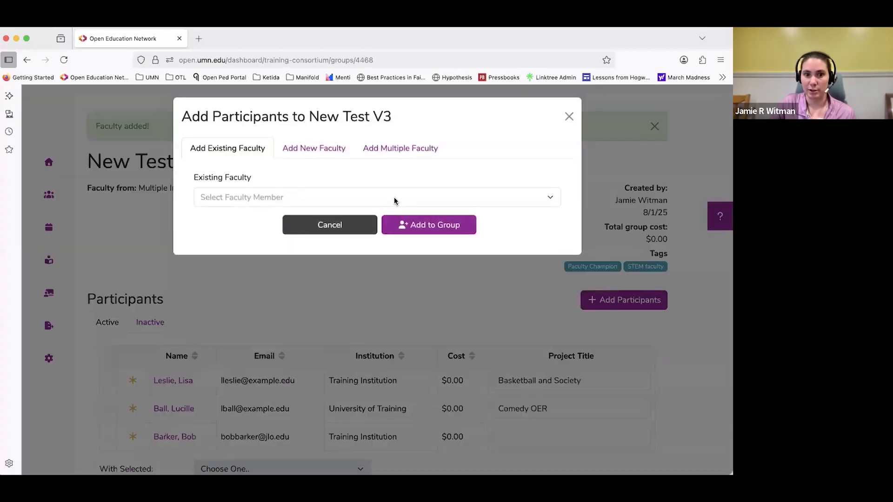
Look through the forms for adding one new faculty member and multiple faculty to the group, and close them without adding anyone.
{"action": "left_click", "coordinate": [322, 157]}
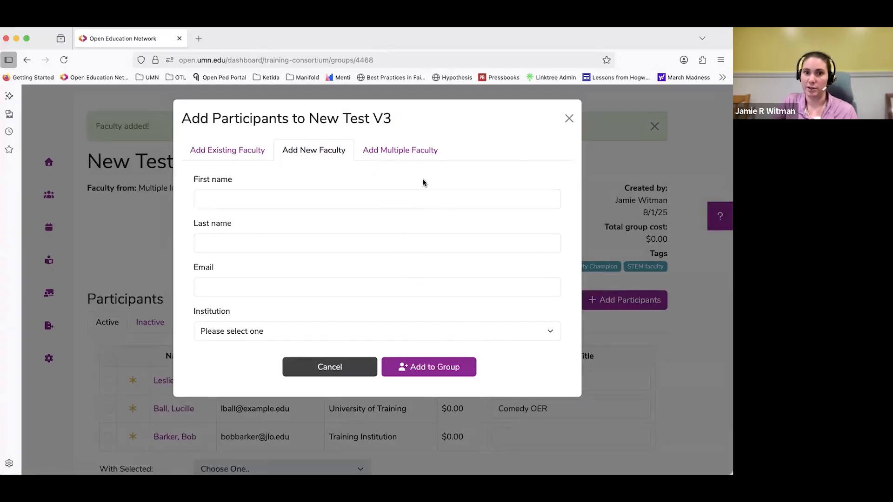
{"action": "left_click", "coordinate": [412, 151]}
{"action": "left_click", "coordinate": [354, 251]}
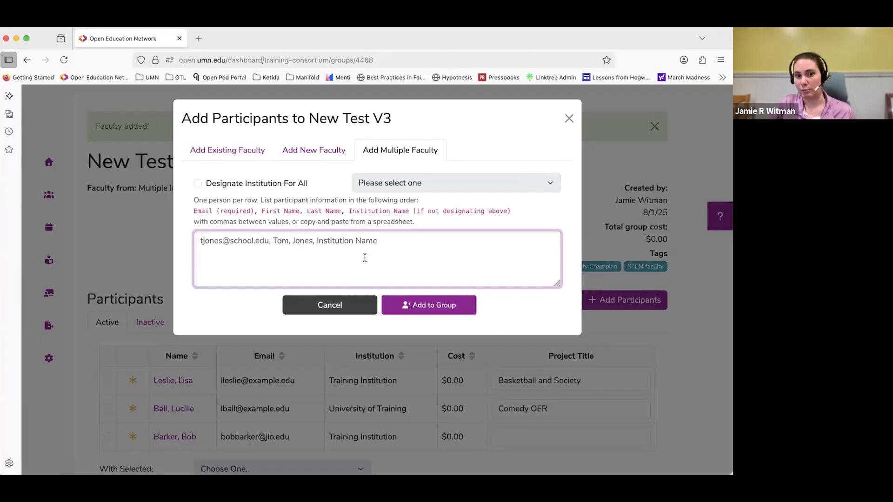
{"action": "left_click", "coordinate": [570, 119]}
Enter Gameshow OER as the project title of the newly added participant.
{"action": "scroll", "coordinate": [494, 258], "scroll_direction": "down", "scroll_amount": 1}
{"action": "left_click", "coordinate": [504, 401]}
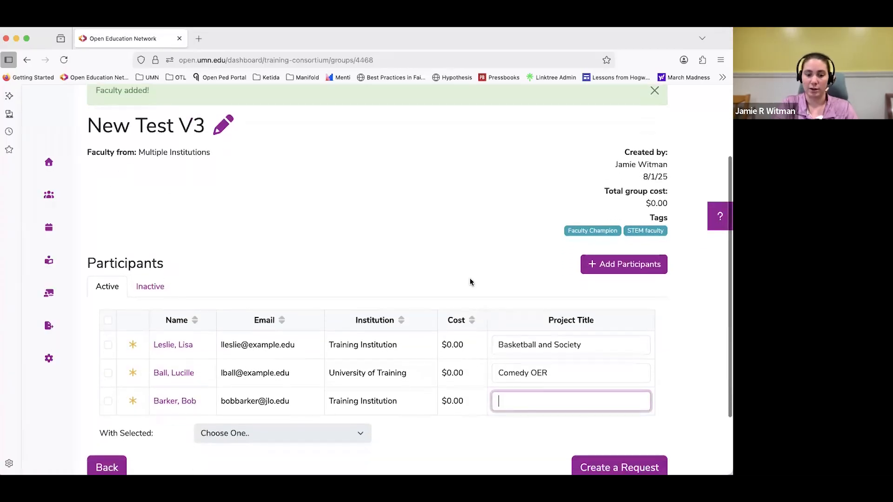
{"action": "type", "text": "Gameshow OER"}
{"action": "left_click", "coordinate": [254, 389]}
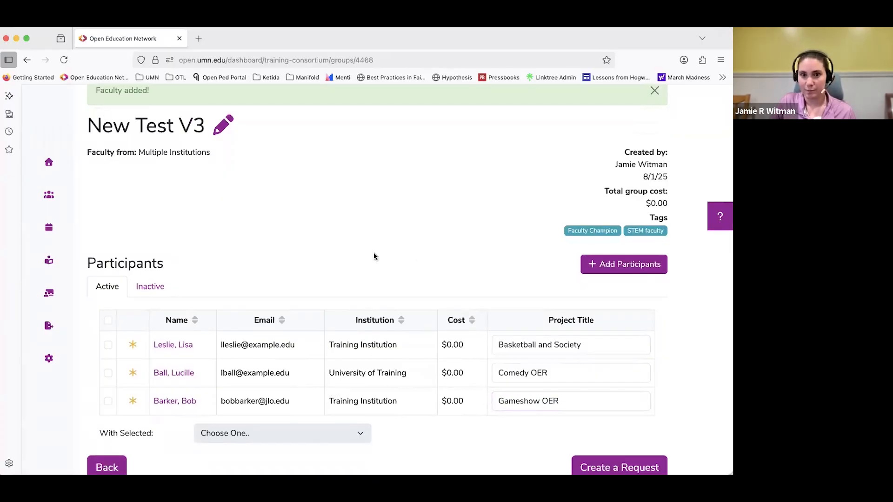
Start a request from the New Test V3 group and look through its details, email invitation and reminder settings.
{"action": "scroll", "coordinate": [465, 354], "scroll_direction": "down", "scroll_amount": 2}
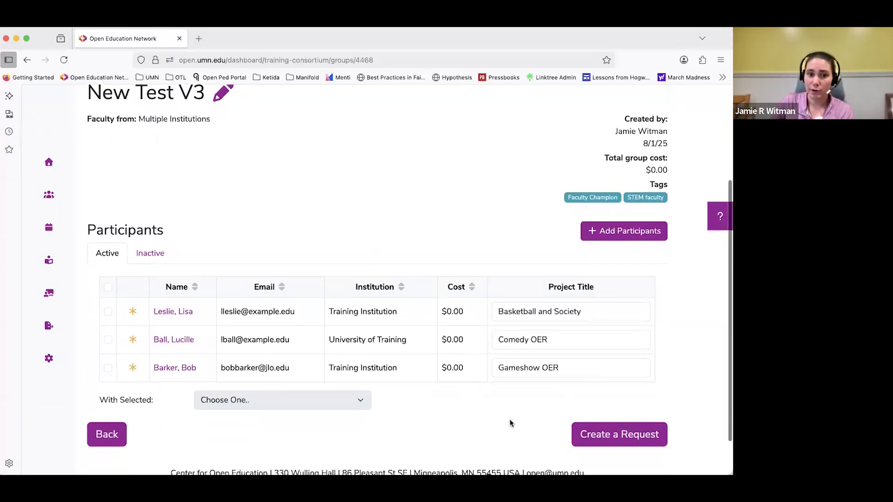
{"action": "left_click", "coordinate": [593, 438]}
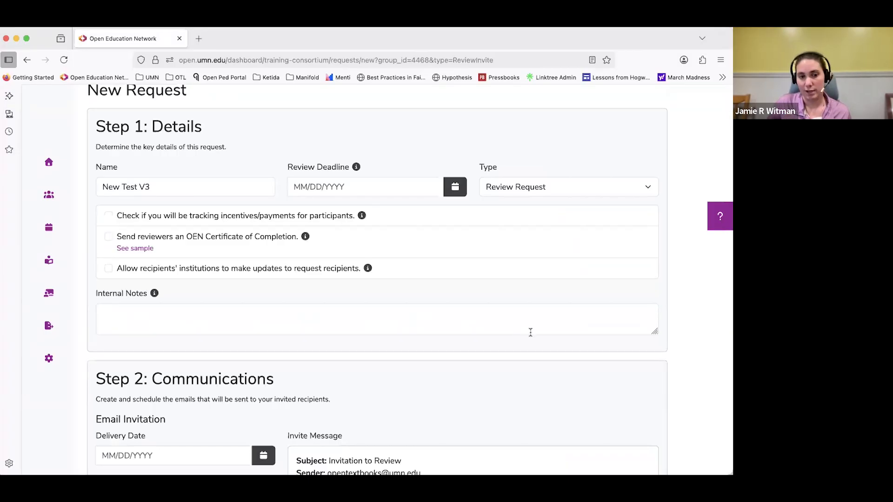
{"action": "scroll", "coordinate": [533, 333], "scroll_direction": "down", "scroll_amount": 10}
{"action": "scroll", "coordinate": [535, 337], "scroll_direction": "down", "scroll_amount": 15}
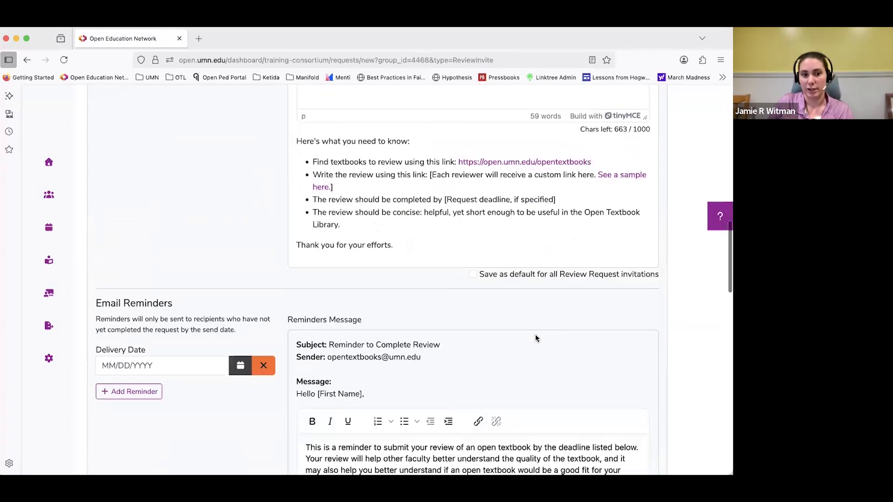
{"action": "left_click", "coordinate": [136, 393]}
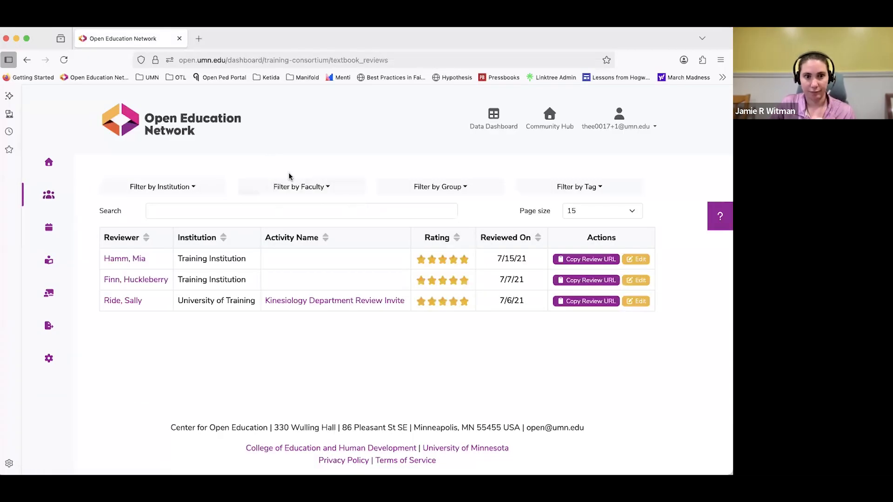
Return to the list of faculty groups and reopen the New Test V3 group with its participants.
{"action": "left_click", "coordinate": [60, 198]}
{"action": "left_click", "coordinate": [217, 193]}
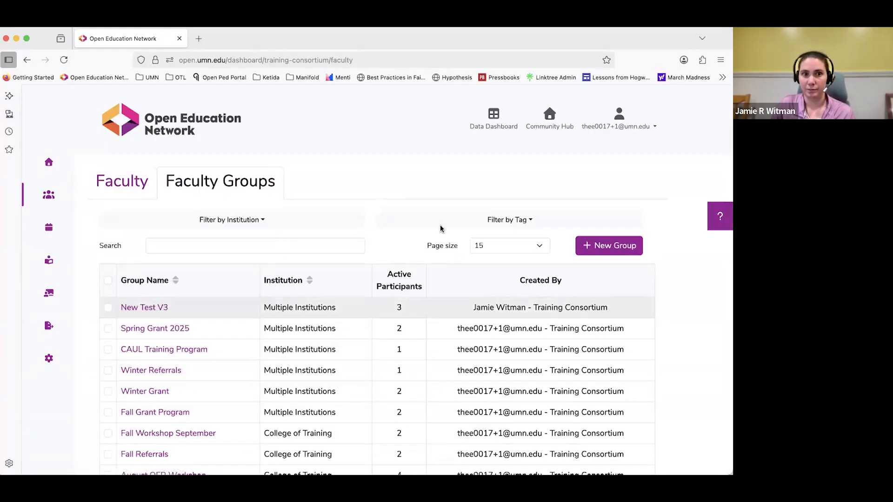
{"action": "left_click", "coordinate": [153, 307]}
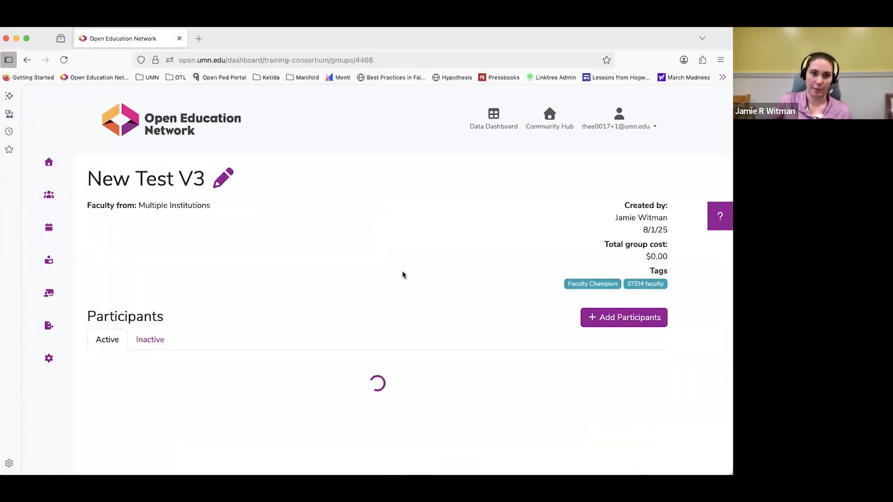
{"action": "scroll", "coordinate": [391, 260], "scroll_direction": "down", "scroll_amount": 3}
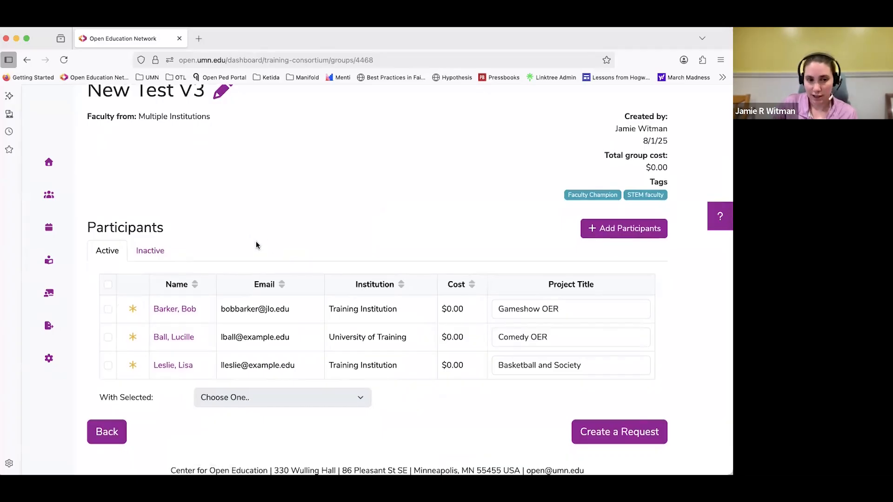
Try to add the group's tags to only the participant with the Basketball and Society project.
{"action": "left_click", "coordinate": [108, 284]}
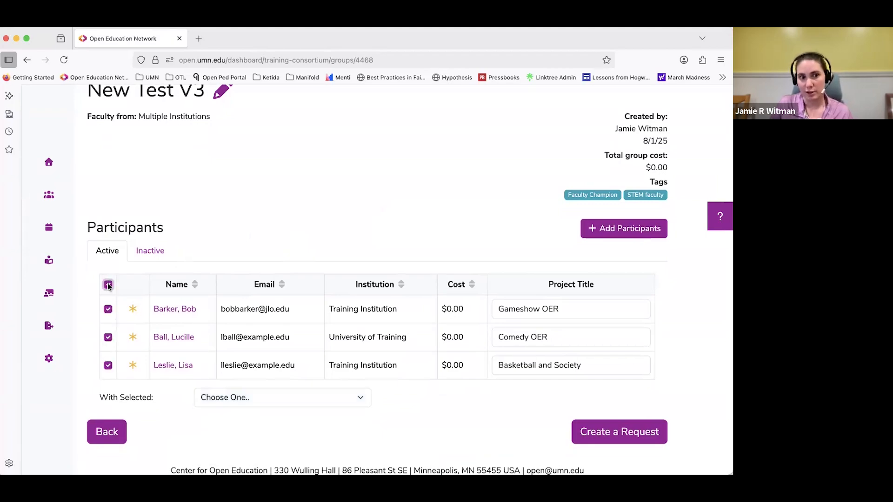
{"action": "left_click", "coordinate": [106, 310]}
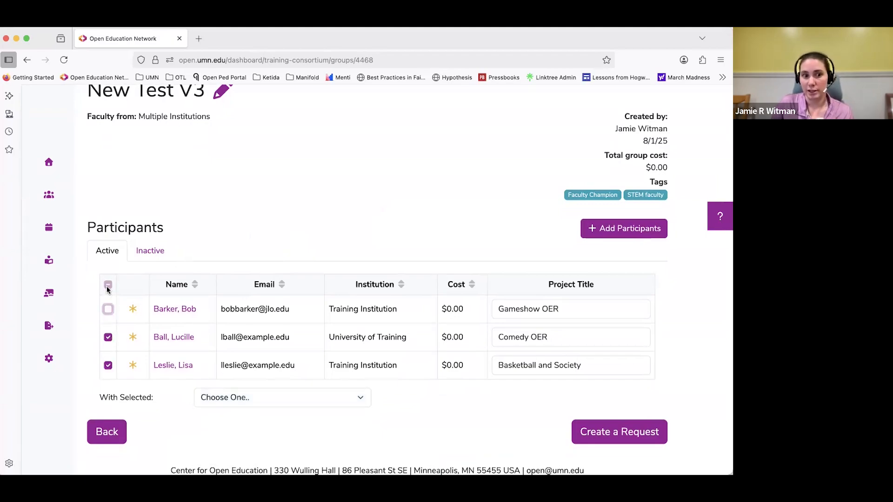
{"action": "left_click", "coordinate": [108, 337]}
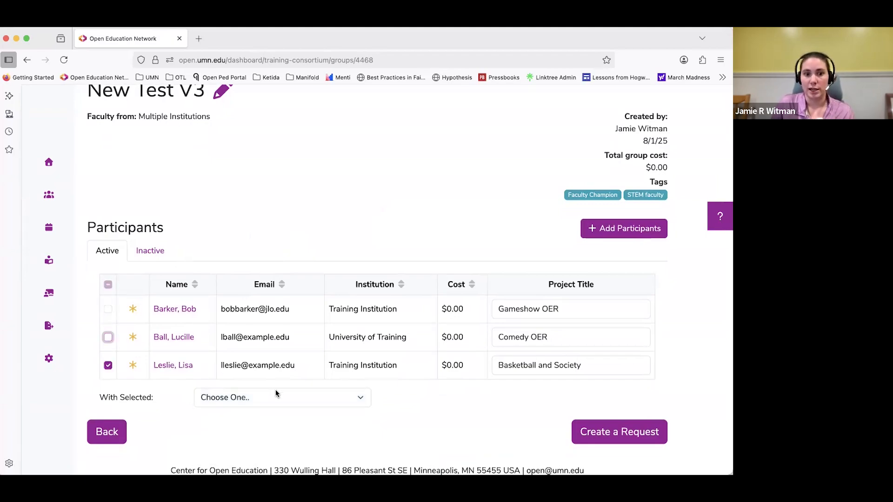
{"action": "left_click", "coordinate": [276, 393]}
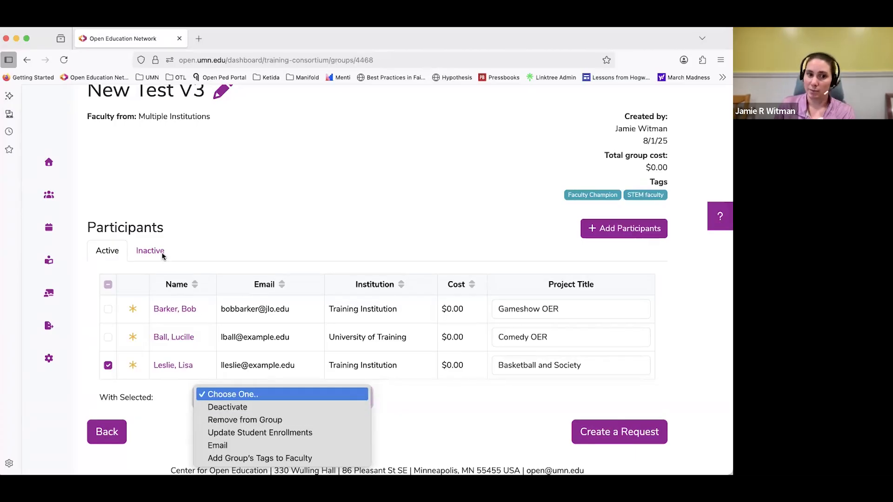
{"action": "left_click", "coordinate": [317, 459]}
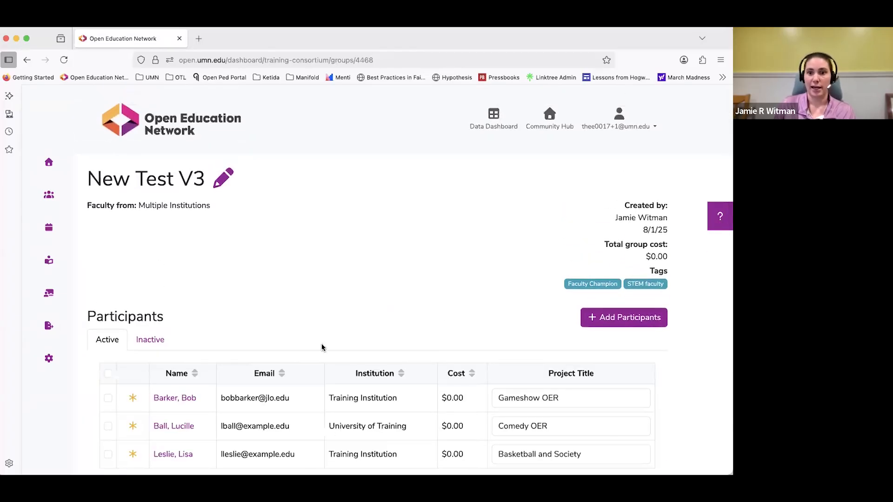
Add the group's tags to all active participants of New Test V3.
{"action": "scroll", "coordinate": [393, 265], "scroll_direction": "down", "scroll_amount": 3}
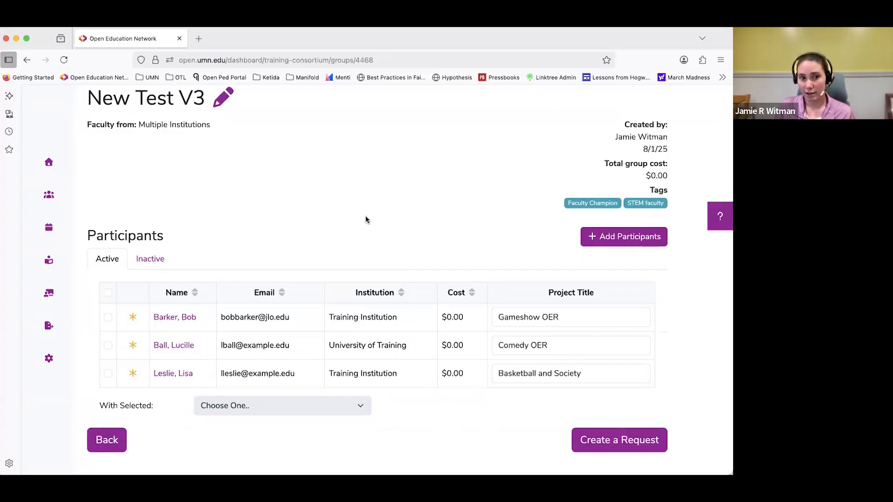
{"action": "left_click", "coordinate": [108, 293]}
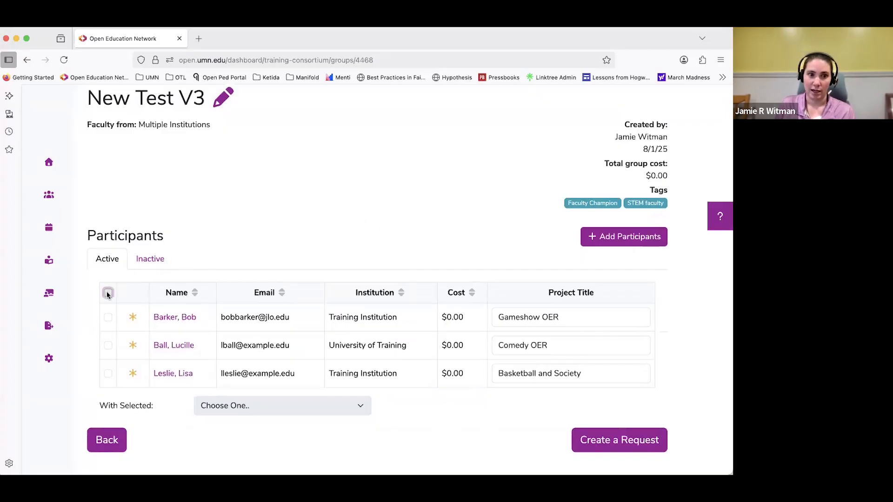
{"action": "left_click", "coordinate": [343, 408]}
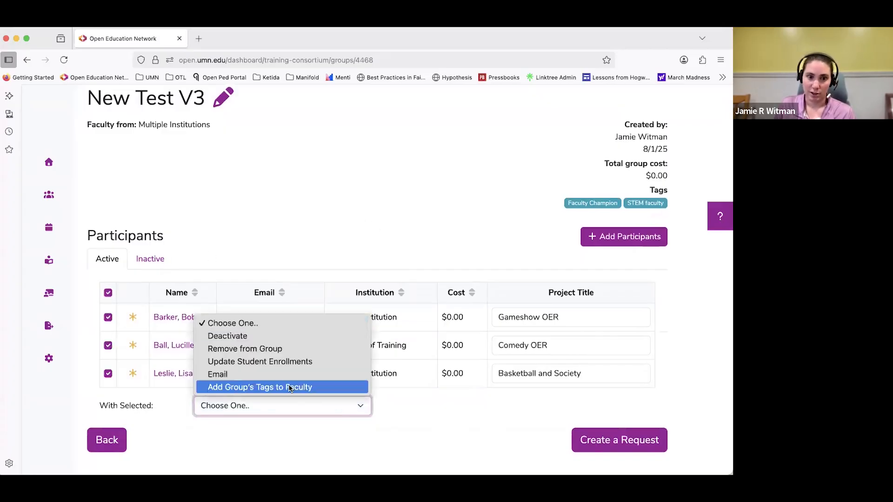
{"action": "left_click", "coordinate": [291, 388]}
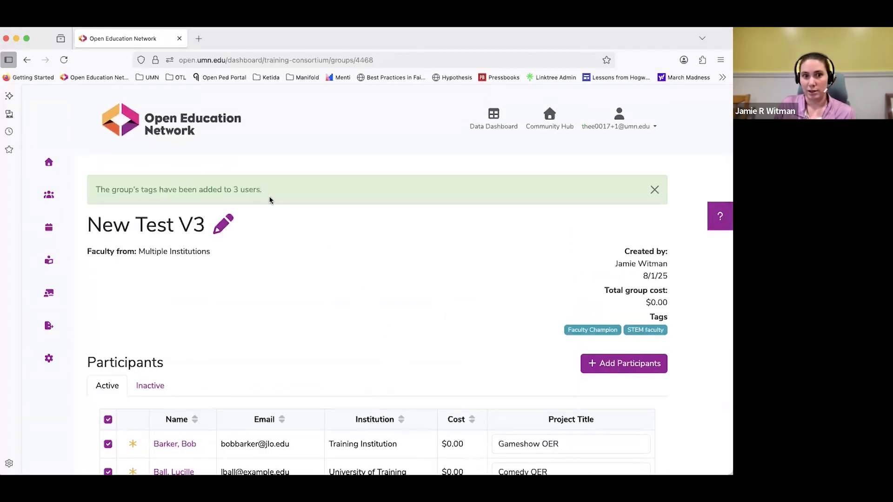
Open the record of the participant with the Comedy OER project, check the assigned tags, and close it.
{"action": "scroll", "coordinate": [280, 204], "scroll_direction": "down", "scroll_amount": 2}
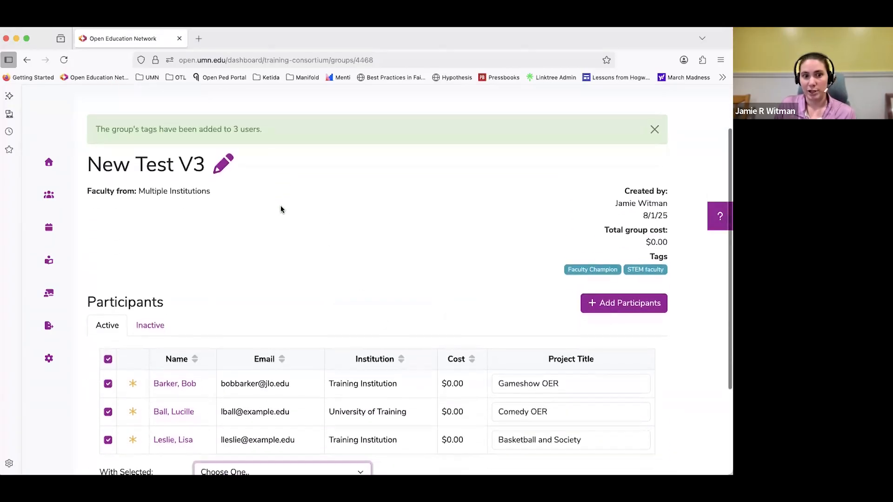
{"action": "left_click", "coordinate": [172, 412]}
{"action": "scroll", "coordinate": [414, 300], "scroll_direction": "down", "scroll_amount": 3}
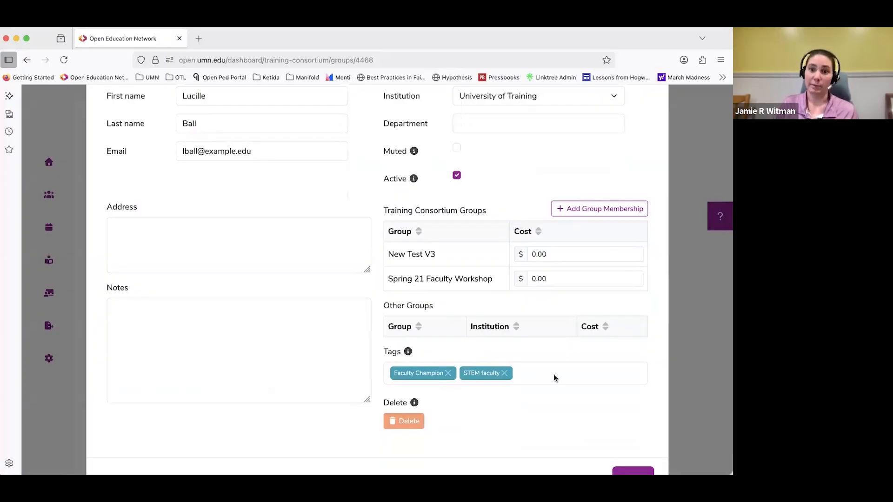
{"action": "scroll", "coordinate": [556, 391], "scroll_direction": "down", "scroll_amount": 2}
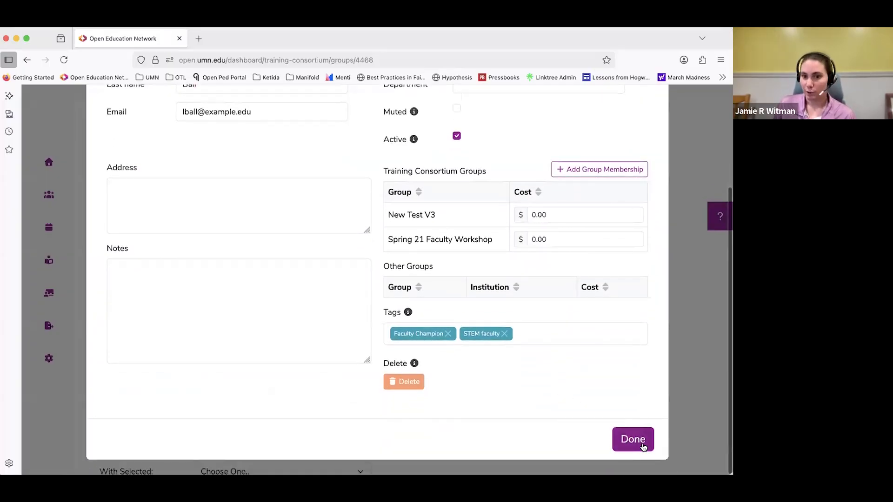
{"action": "left_click", "coordinate": [641, 441]}
Open the record of the participant with the Gameshow OER project, review the details and tags, and close it.
{"action": "scroll", "coordinate": [373, 279], "scroll_direction": "down", "scroll_amount": 3}
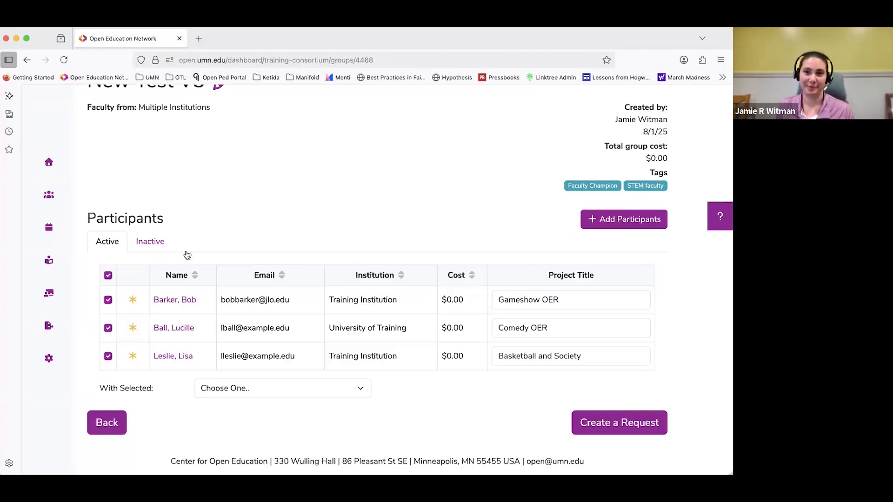
{"action": "scroll", "coordinate": [174, 302], "scroll_direction": "up", "scroll_amount": 1}
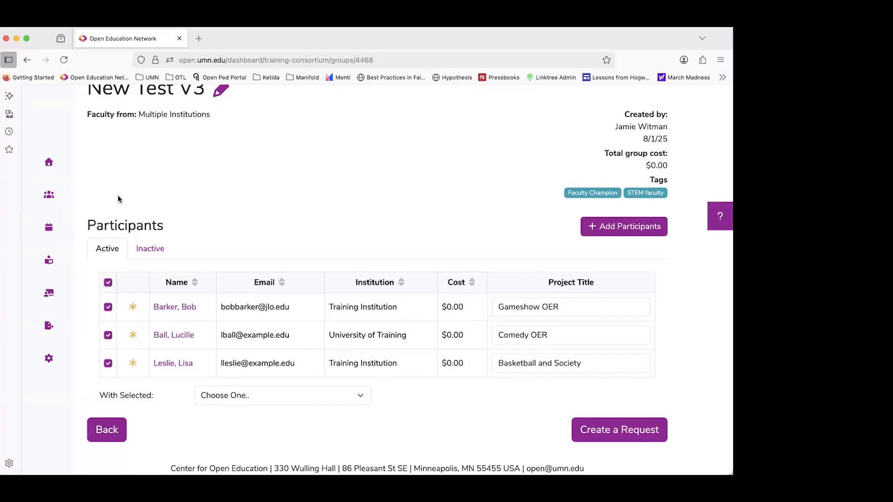
{"action": "left_click", "coordinate": [180, 308]}
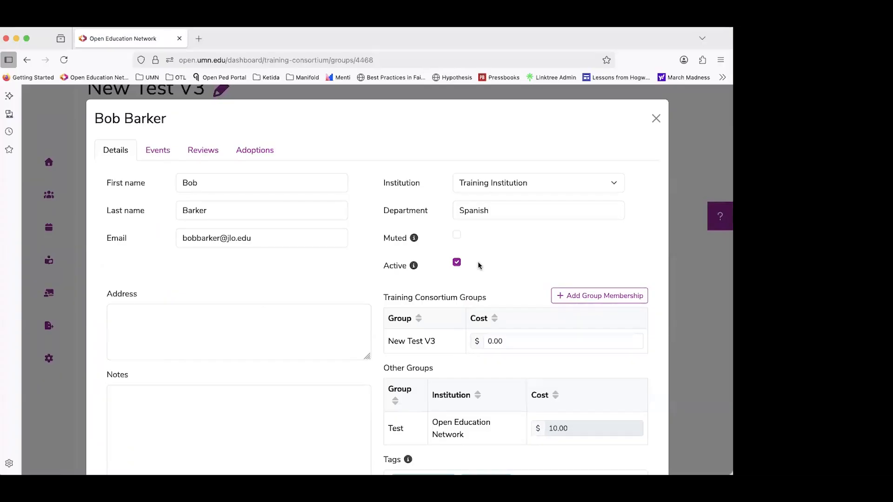
{"action": "scroll", "coordinate": [484, 263], "scroll_direction": "down", "scroll_amount": 3}
{"action": "left_click", "coordinate": [641, 438]}
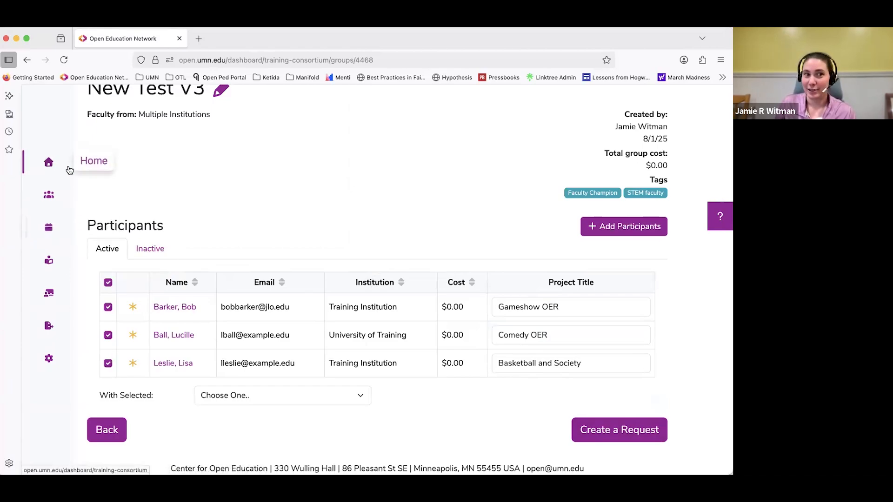
Return to the dashboard home, dismiss the tag notification, and open the list of events.
{"action": "left_click", "coordinate": [49, 162]}
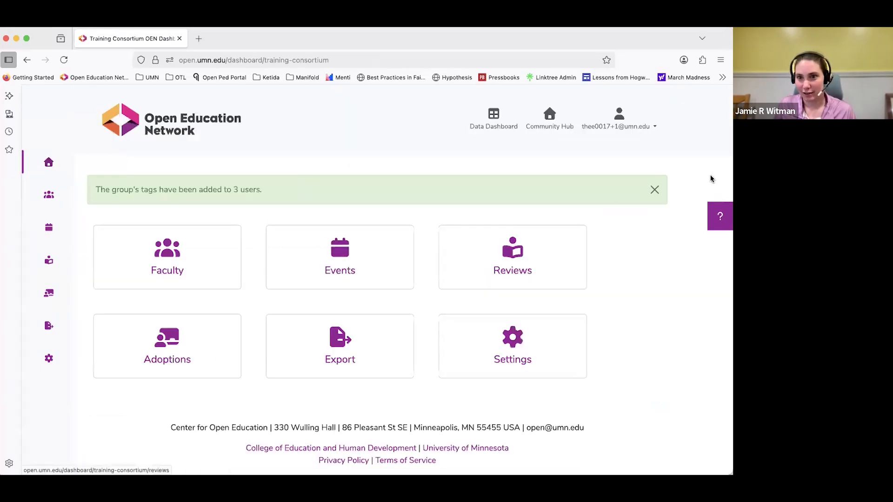
{"action": "left_click", "coordinate": [655, 189]}
{"action": "left_click", "coordinate": [303, 213]}
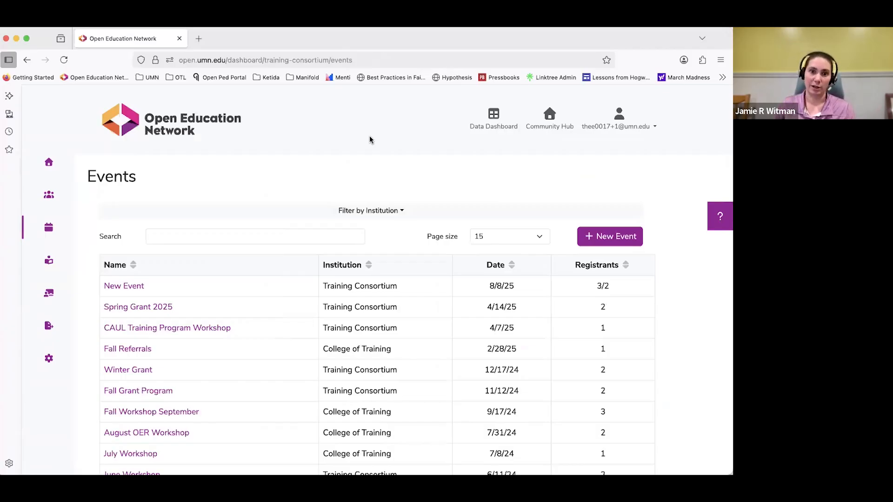
Look over the events list, open the form for a new event, review its promotion and registration options, and cancel it.
{"action": "scroll", "coordinate": [378, 168], "scroll_direction": "down", "scroll_amount": 1}
{"action": "scroll", "coordinate": [377, 159], "scroll_direction": "up", "scroll_amount": 1}
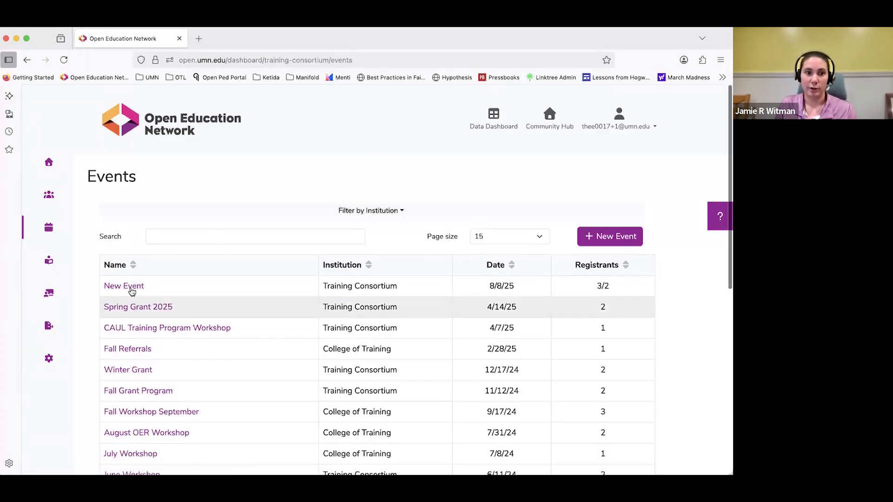
{"action": "left_click", "coordinate": [593, 238]}
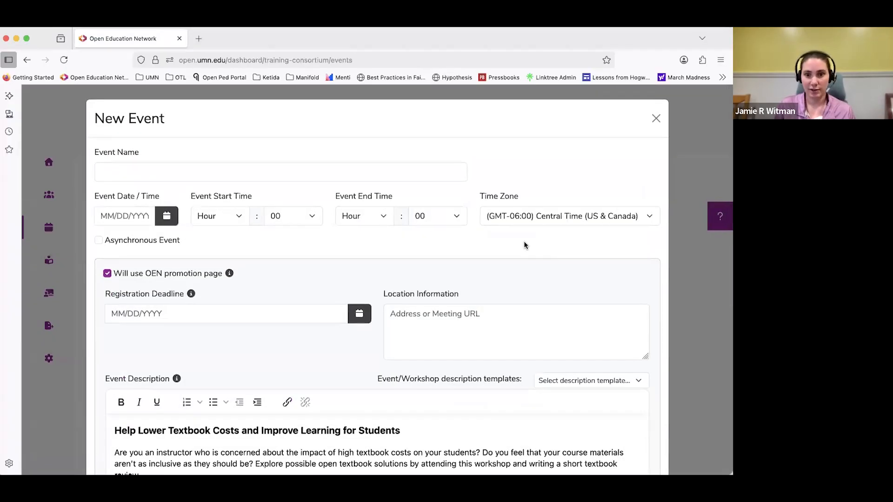
{"action": "scroll", "coordinate": [440, 239], "scroll_direction": "down", "scroll_amount": 1}
{"action": "scroll", "coordinate": [353, 214], "scroll_direction": "down", "scroll_amount": 6}
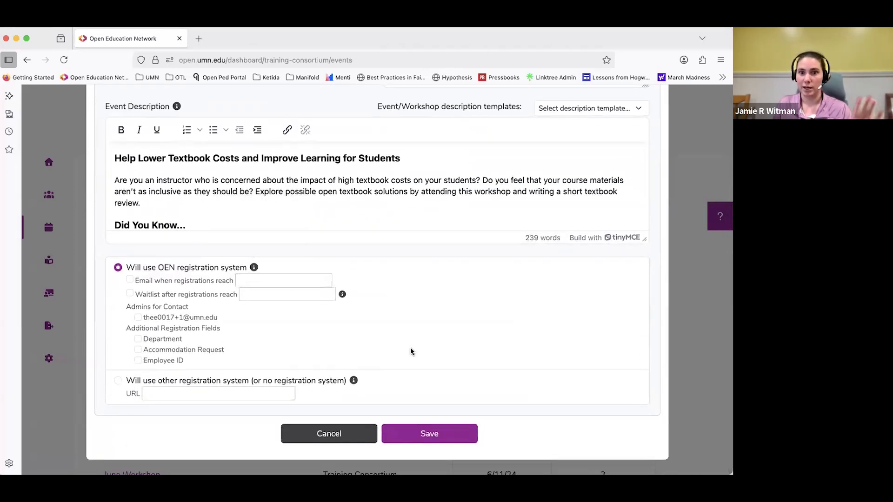
{"action": "scroll", "coordinate": [410, 347], "scroll_direction": "up", "scroll_amount": 6}
{"action": "scroll", "coordinate": [411, 348], "scroll_direction": "down", "scroll_amount": 6}
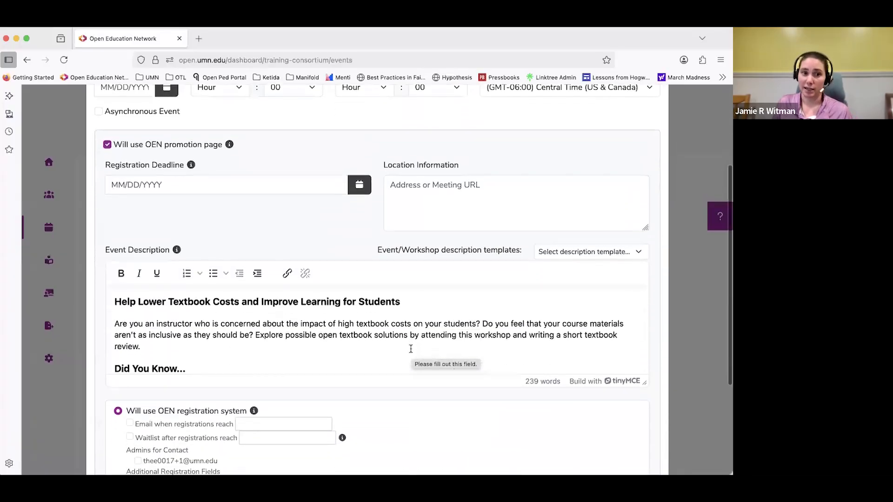
{"action": "left_click", "coordinate": [321, 437]}
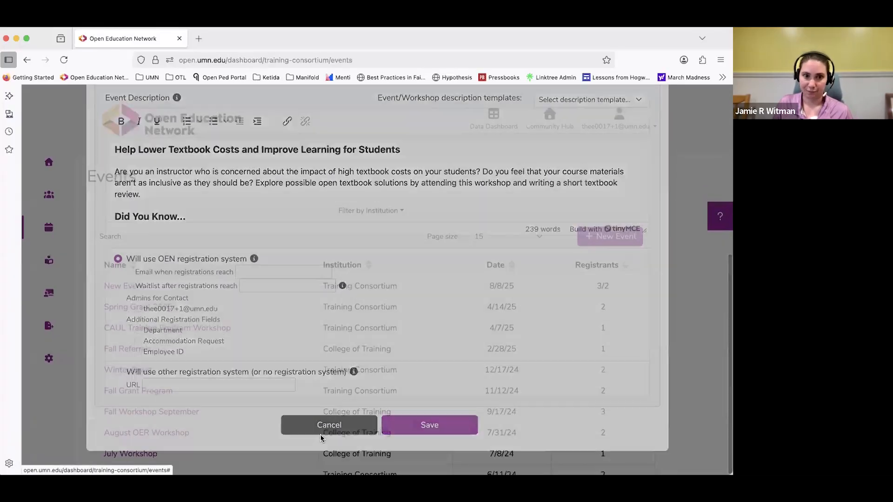
Open the event named New Event and examine its date, location, registration deadline and registration limit.
{"action": "left_click", "coordinate": [130, 291]}
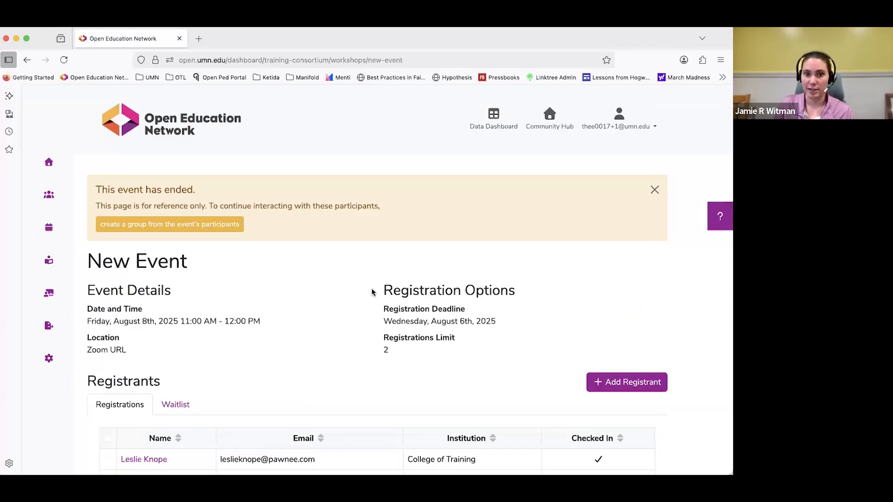
{"action": "left_click_drag", "start_coordinate": [370, 294], "coordinate": [461, 359]}
{"action": "left_click", "coordinate": [463, 359]}
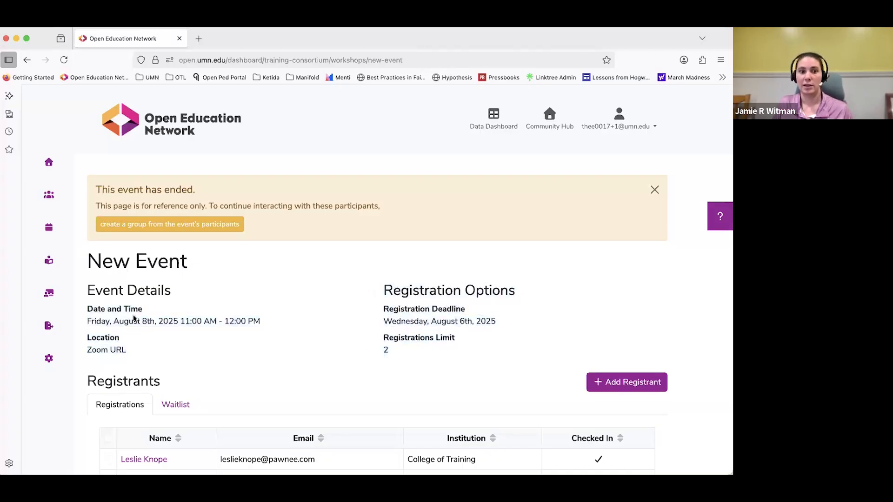
{"action": "left_click_drag", "start_coordinate": [89, 348], "coordinate": [186, 350]}
{"action": "left_click", "coordinate": [185, 350]}
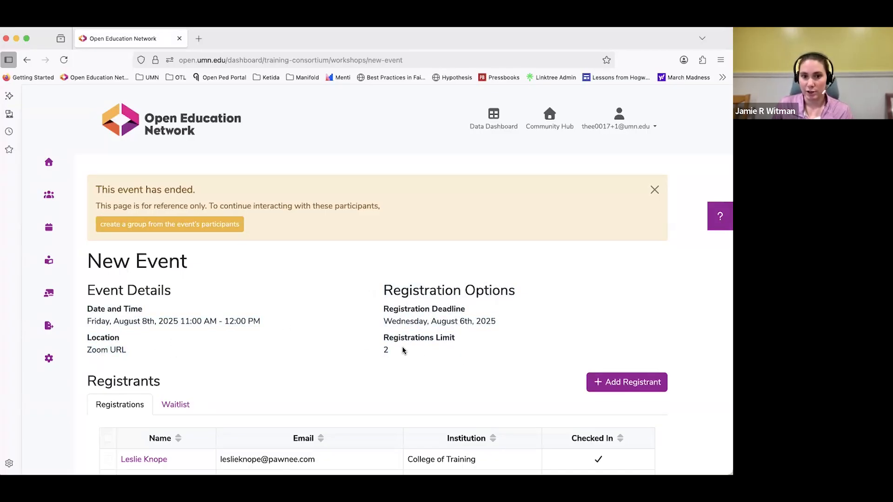
View the event's waitlist, switch back to its registrations, and review the registrant table and the options below it.
{"action": "scroll", "coordinate": [363, 340], "scroll_direction": "down", "scroll_amount": 2}
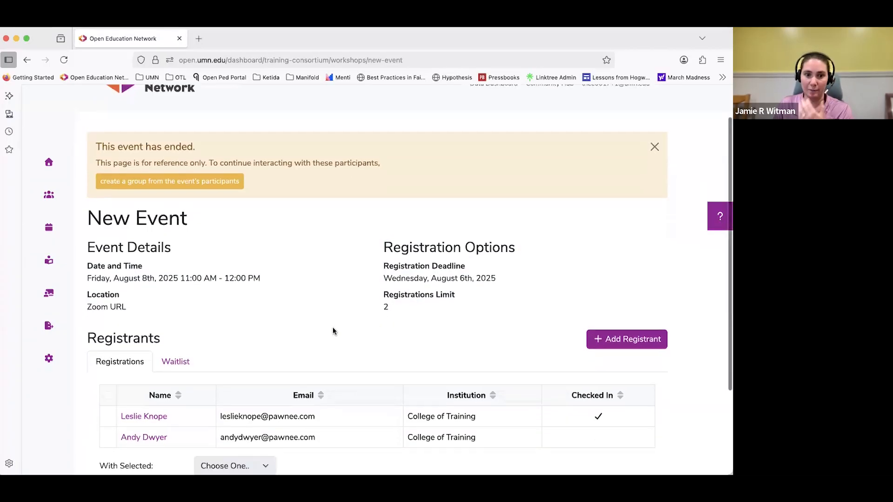
{"action": "left_click", "coordinate": [182, 364]}
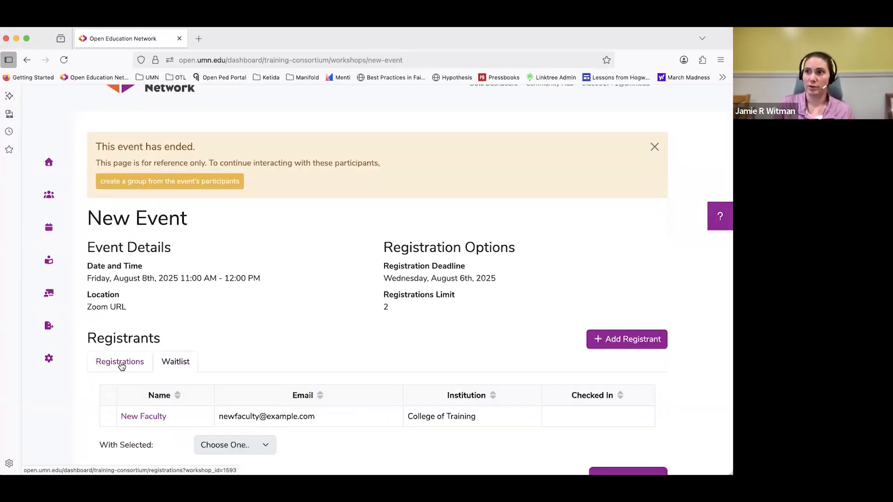
{"action": "left_click", "coordinate": [121, 367]}
{"action": "scroll", "coordinate": [417, 324], "scroll_direction": "down", "scroll_amount": 3}
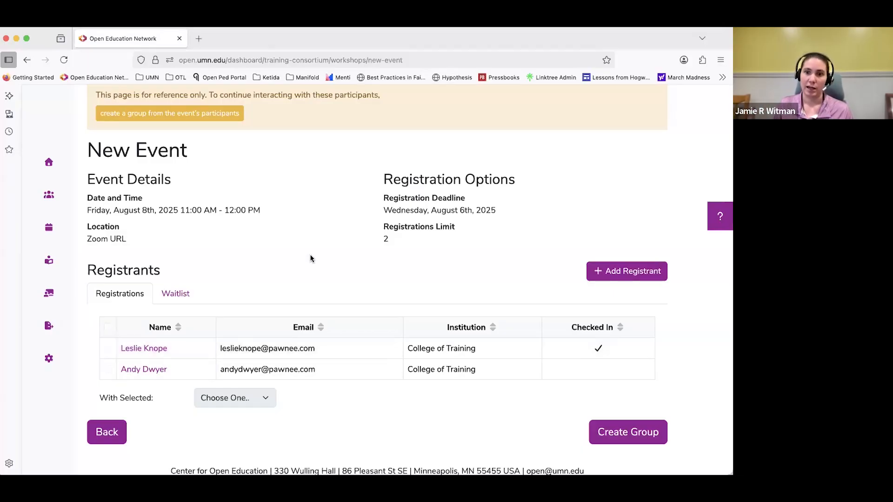
{"action": "scroll", "coordinate": [311, 259], "scroll_direction": "up", "scroll_amount": 1}
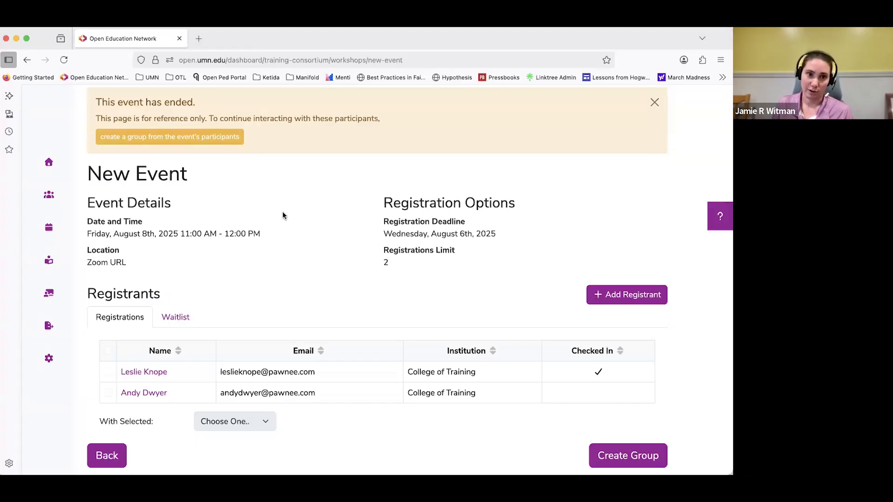
Create a group from the event's participants and set the second participant's institution to College of Training.
{"action": "scroll", "coordinate": [283, 213], "scroll_direction": "up", "scroll_amount": 3}
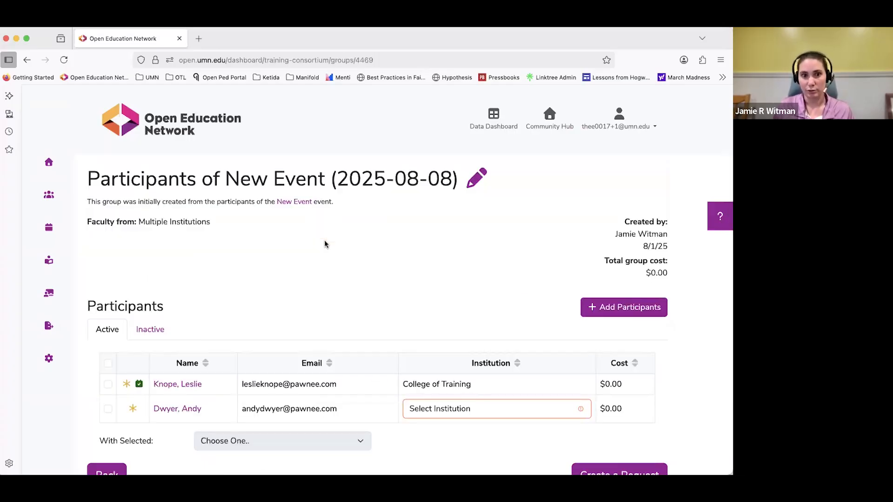
{"action": "scroll", "coordinate": [359, 315], "scroll_direction": "down", "scroll_amount": 1}
{"action": "left_click", "coordinate": [431, 386]}
{"action": "left_click", "coordinate": [433, 392]}
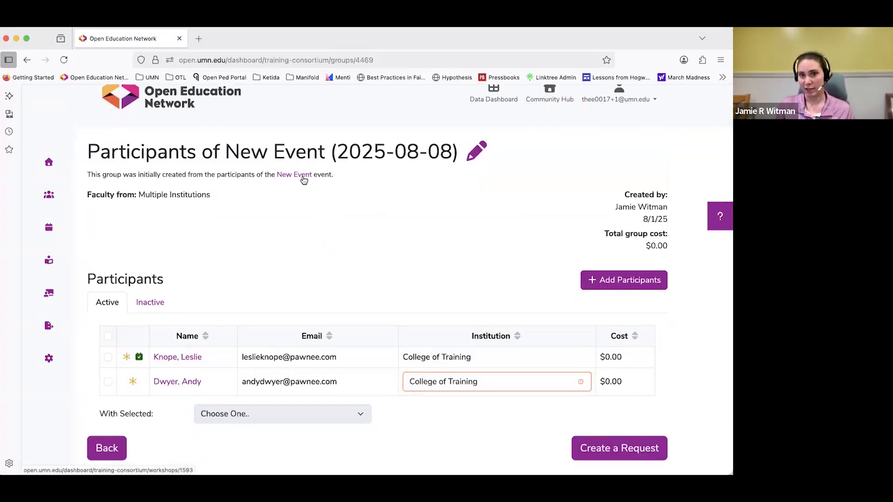
Open the new group's details for editing, look over the name, cost, table columns and tags fields, and close without saving.
{"action": "mouse_move", "coordinate": [90, 149]}
{"action": "left_mouse_down"}
{"action": "mouse_move", "coordinate": [473, 174]}
{"action": "mouse_move", "coordinate": [462, 158]}
{"action": "mouse_move", "coordinate": [474, 160]}
{"action": "left_mouse_up"}
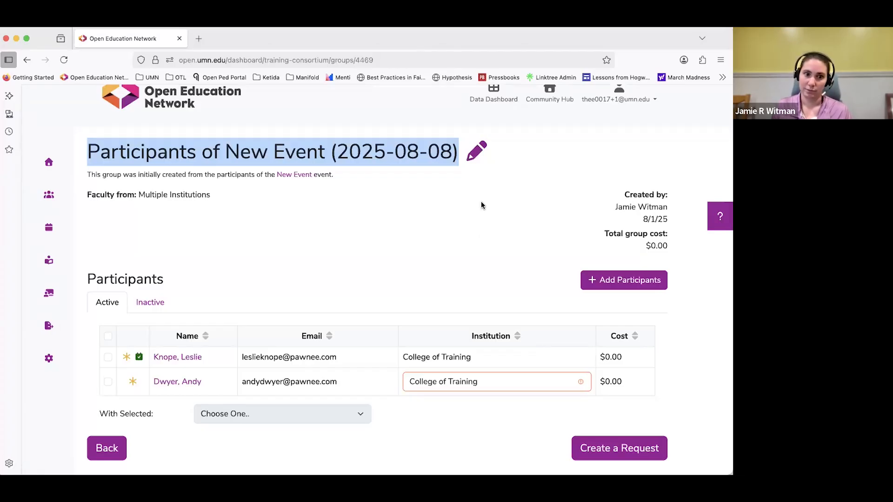
{"action": "left_click", "coordinate": [472, 158]}
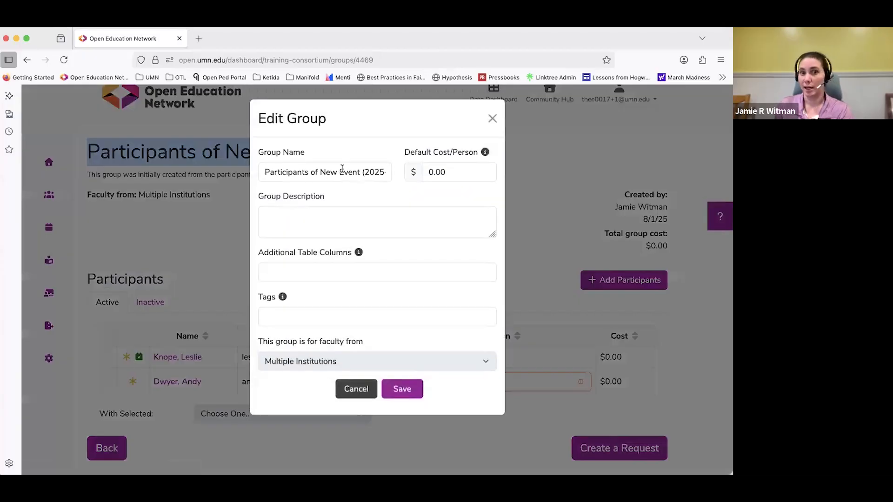
{"action": "left_click", "coordinate": [322, 273]}
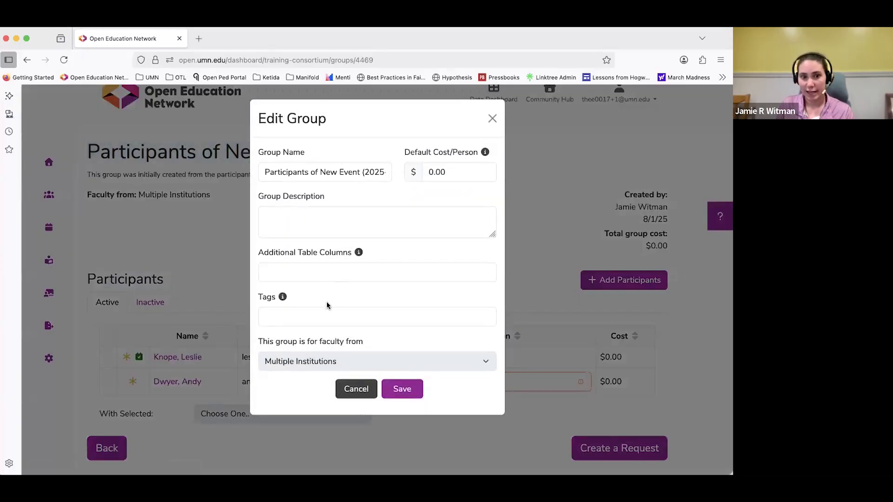
{"action": "left_click", "coordinate": [492, 117]}
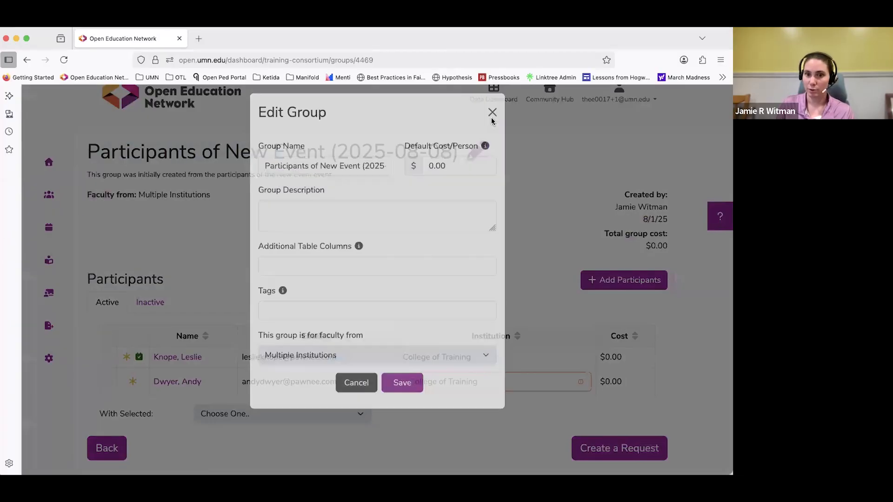
{"action": "scroll", "coordinate": [622, 251], "scroll_direction": "down", "scroll_amount": 2}
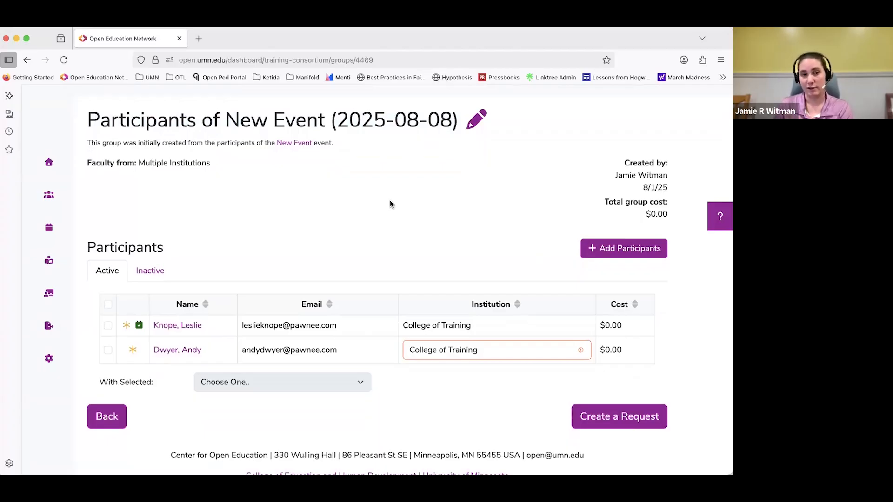
Reopen New Event from the events list and check its links to the participants group.
{"action": "left_click", "coordinate": [60, 227]}
{"action": "left_click", "coordinate": [135, 287]}
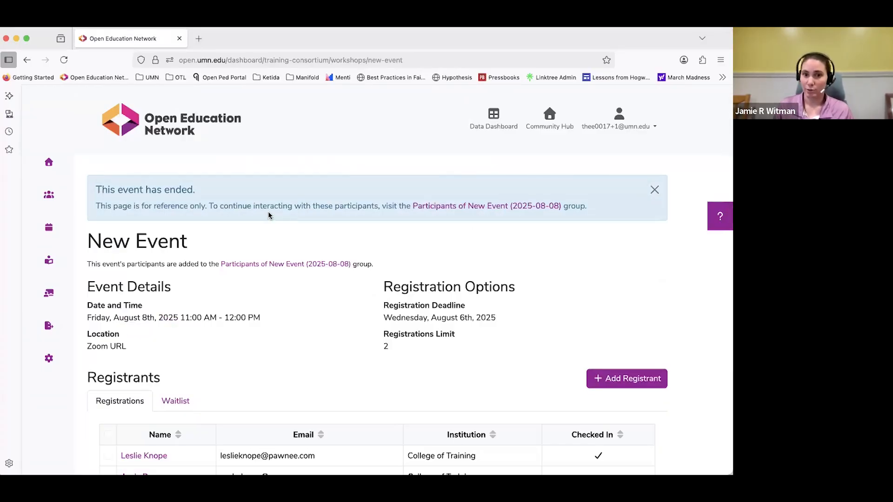
{"action": "scroll", "coordinate": [278, 215], "scroll_direction": "down", "scroll_amount": 1}
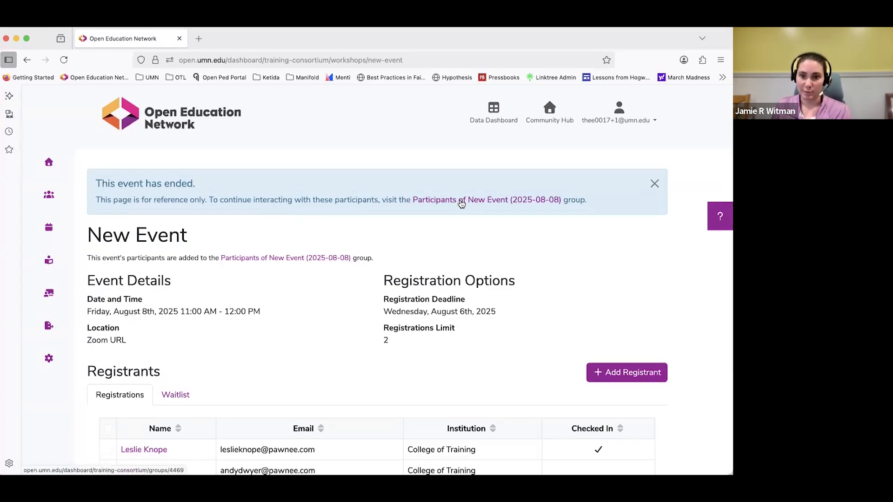
{"action": "scroll", "coordinate": [460, 199], "scroll_direction": "down", "scroll_amount": 5}
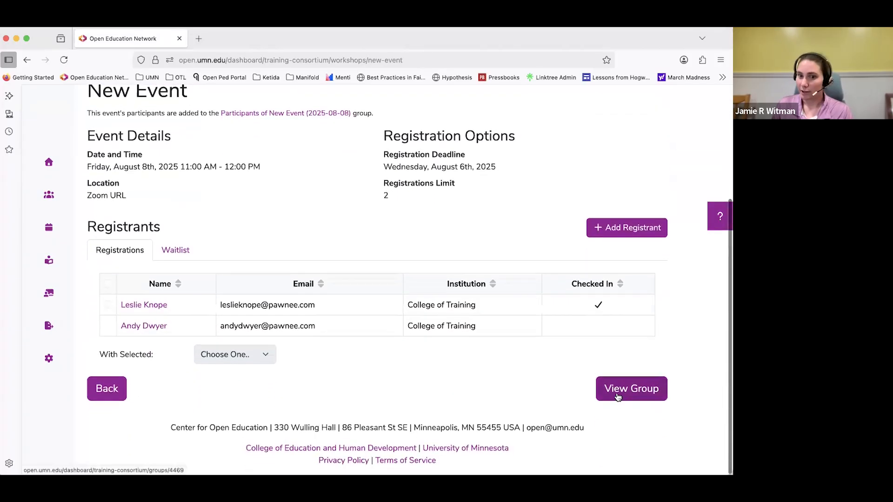
{"action": "scroll", "coordinate": [618, 396], "scroll_direction": "up", "scroll_amount": 5}
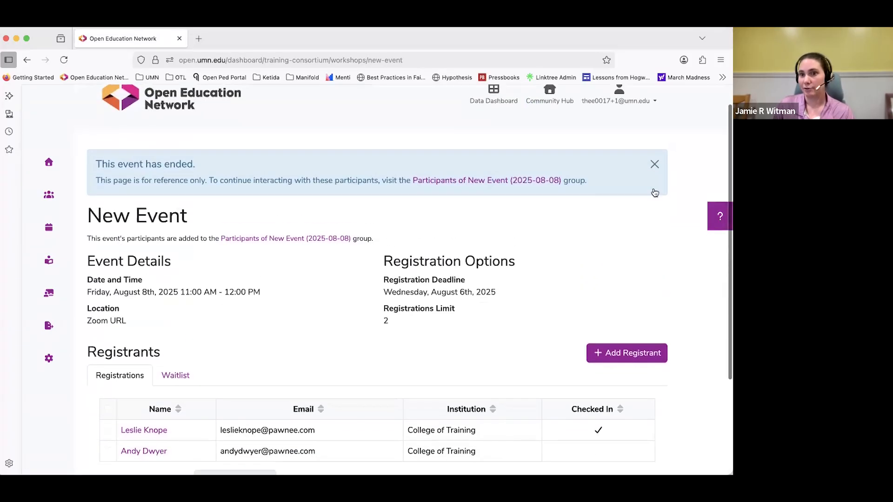
Open the Spring Grant 2025 event from the events list, dismiss its ended-event notice, and examine its details and registrants.
{"action": "left_click", "coordinate": [48, 228]}
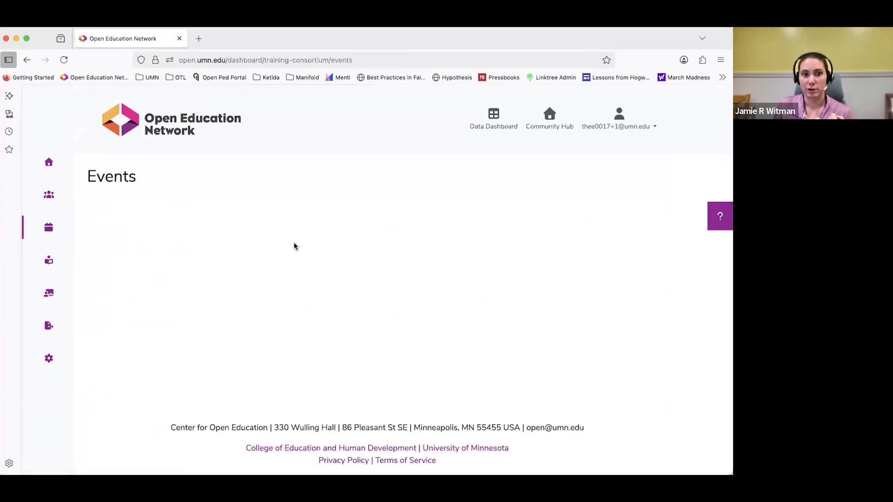
{"action": "left_click", "coordinate": [49, 228]}
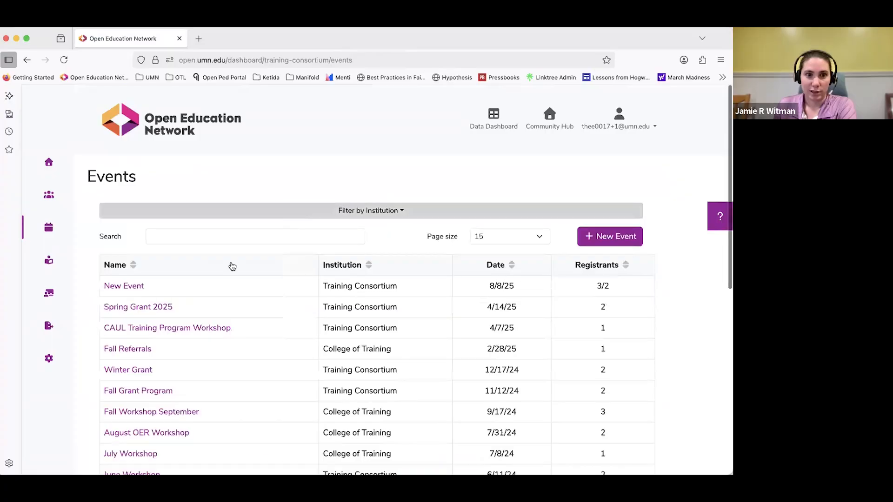
{"action": "left_click", "coordinate": [132, 308]}
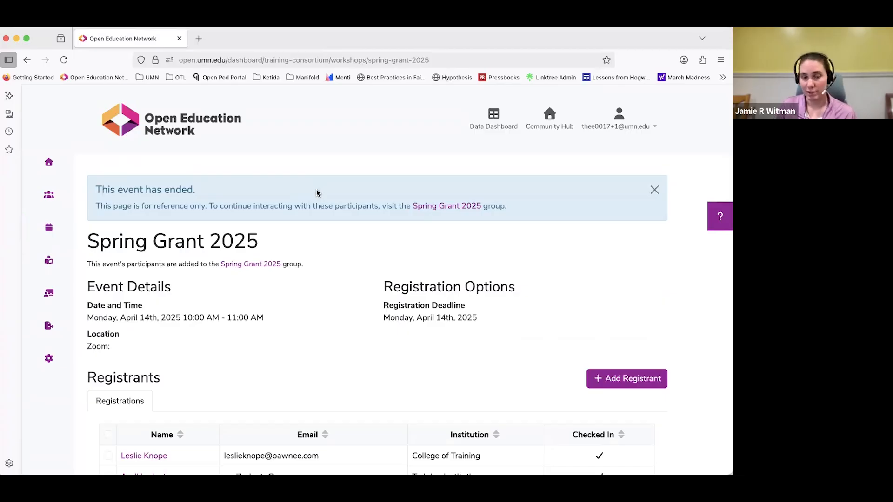
{"action": "left_click", "coordinate": [655, 189]}
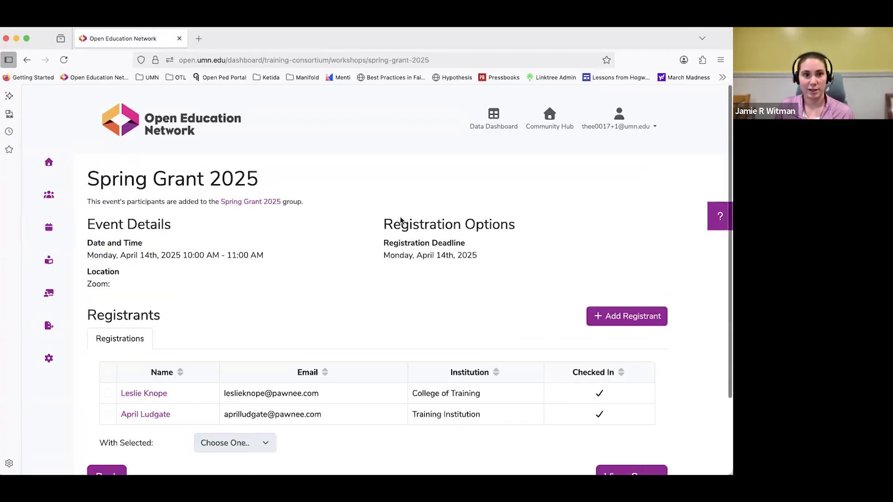
{"action": "scroll", "coordinate": [344, 201], "scroll_direction": "down", "scroll_amount": 1}
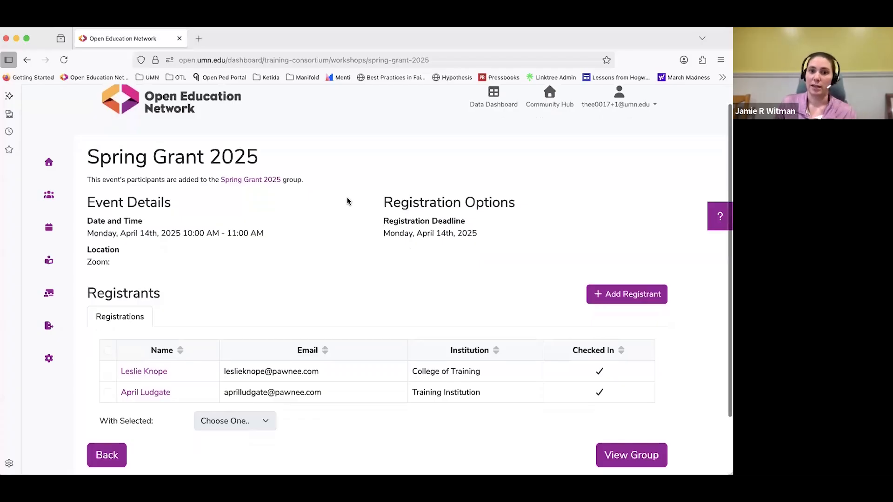
{"action": "scroll", "coordinate": [347, 201], "scroll_direction": "down", "scroll_amount": 1}
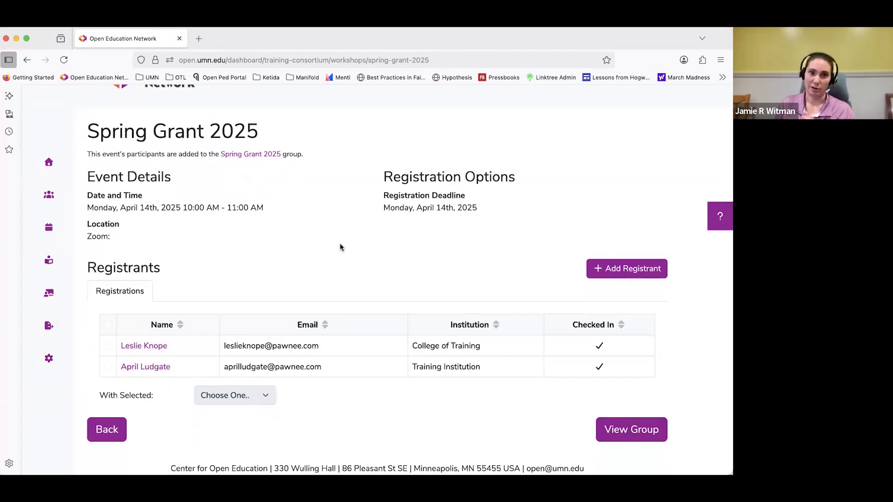
{"action": "scroll", "coordinate": [340, 245], "scroll_direction": "up", "scroll_amount": 2}
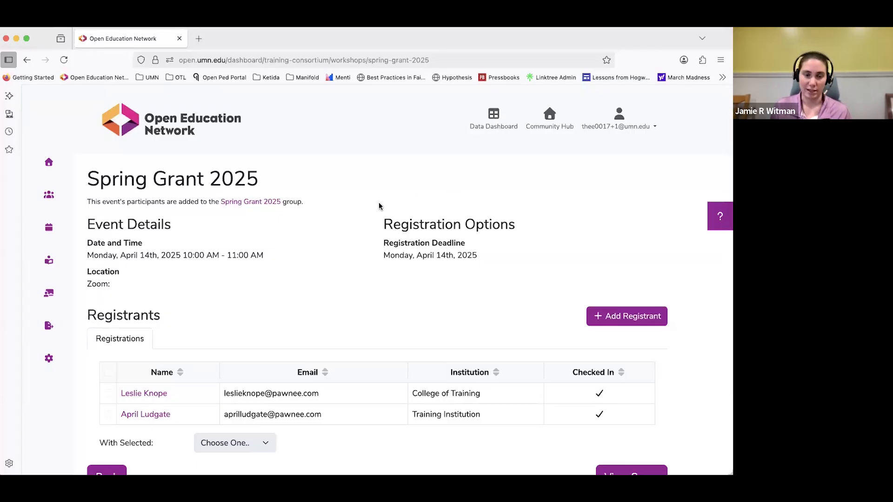
{"action": "scroll", "coordinate": [380, 202], "scroll_direction": "down", "scroll_amount": 2}
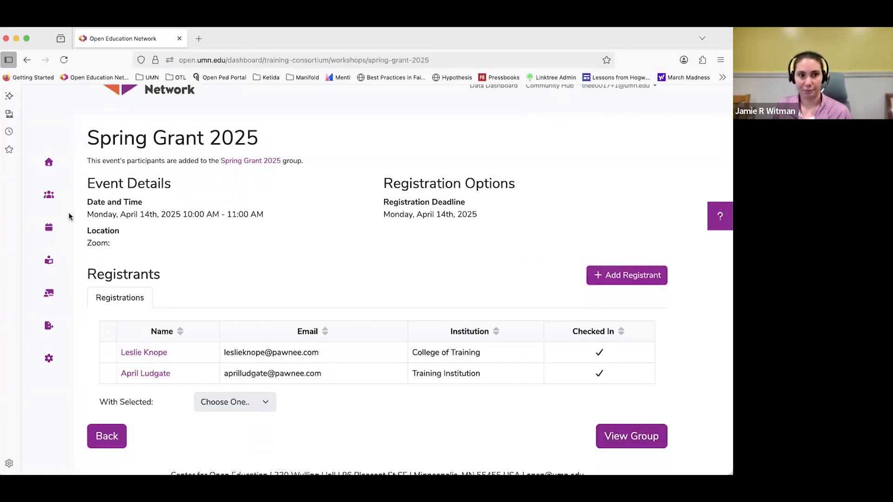
Leave the event for the dashboard home and open the Training Consortium review requests.
{"action": "left_click", "coordinate": [55, 229]}
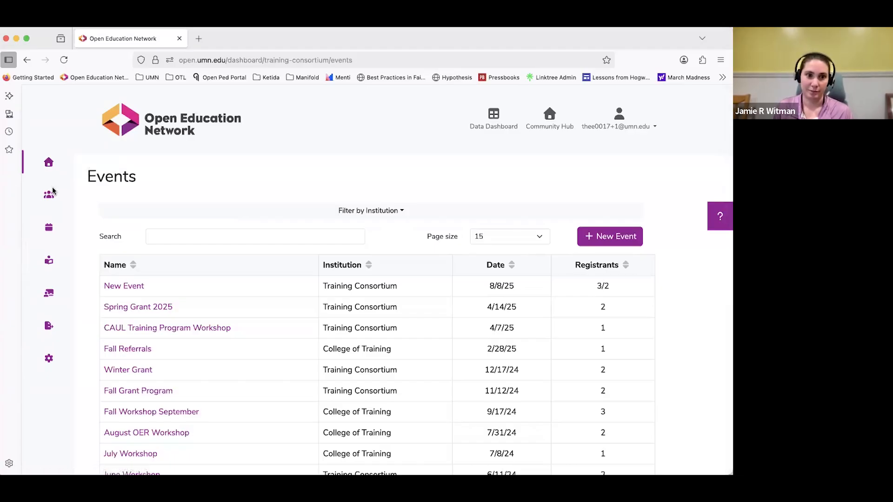
{"action": "left_click", "coordinate": [48, 254]}
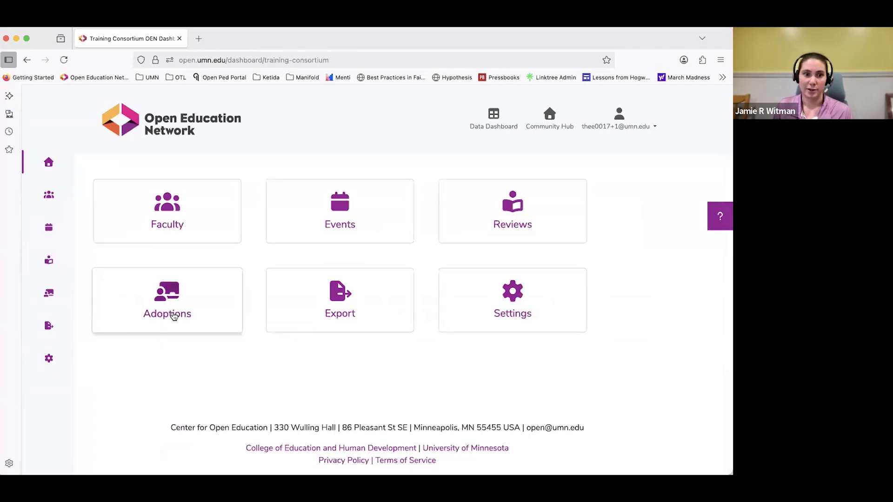
{"action": "left_click", "coordinate": [472, 209]}
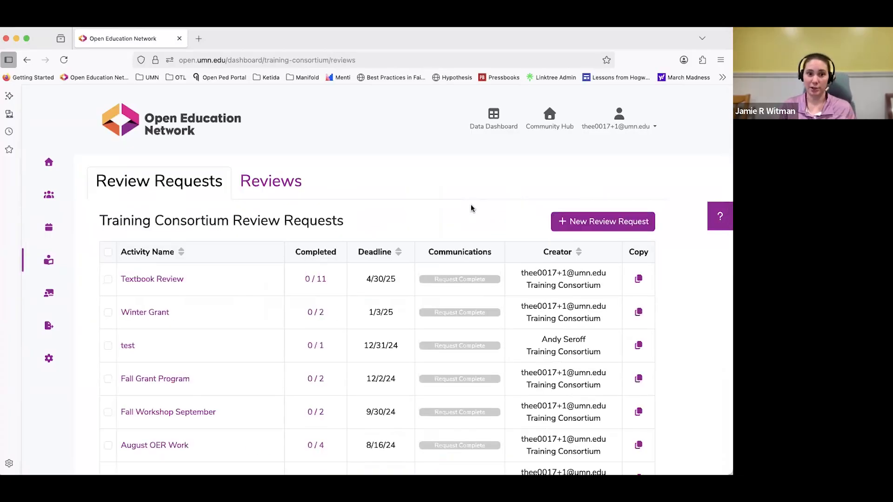
{"action": "left_click_drag", "start_coordinate": [233, 221], "coordinate": [376, 222]}
{"action": "left_click", "coordinate": [377, 222]}
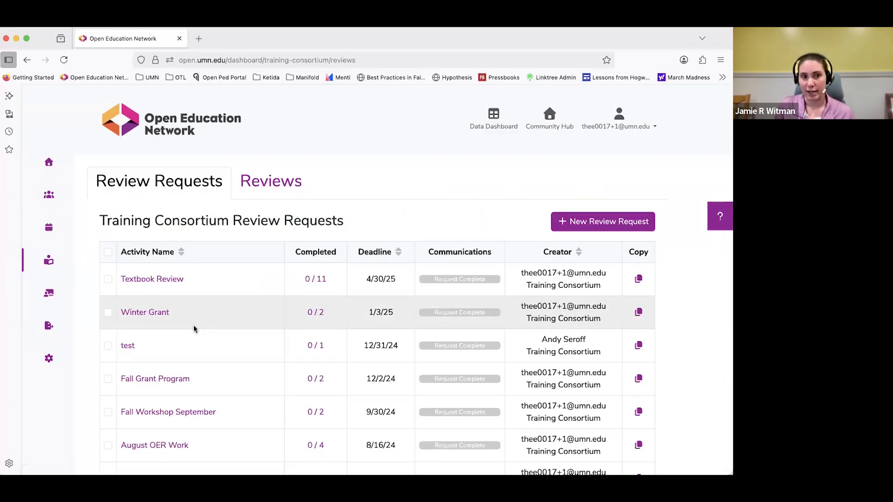
Reopen the Training Consortium review requests from the dashboard home, then check the Textbook Review request's recipient progress and close it.
{"action": "key", "text": "super+Left"}
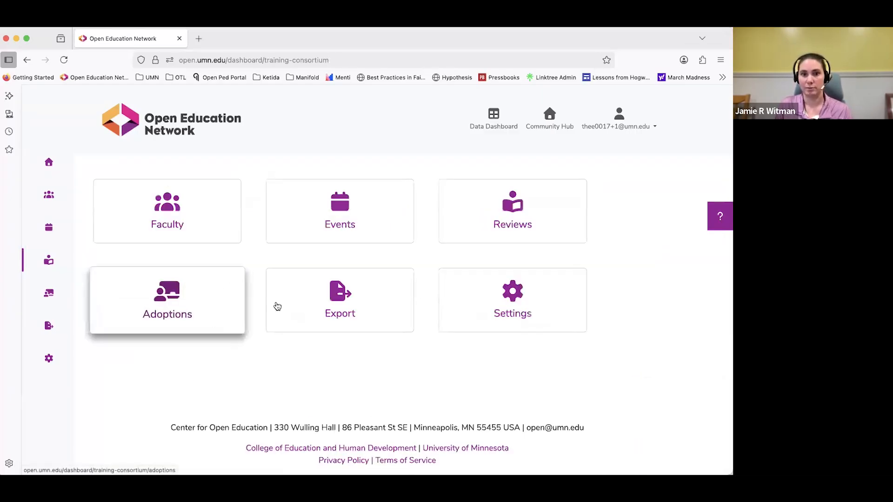
{"action": "left_click", "coordinate": [481, 221]}
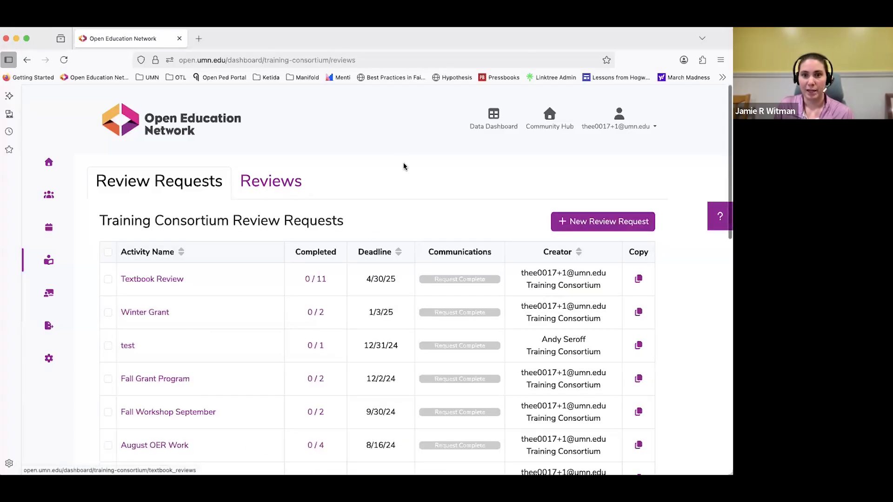
{"action": "scroll", "coordinate": [400, 166], "scroll_direction": "down", "scroll_amount": 2}
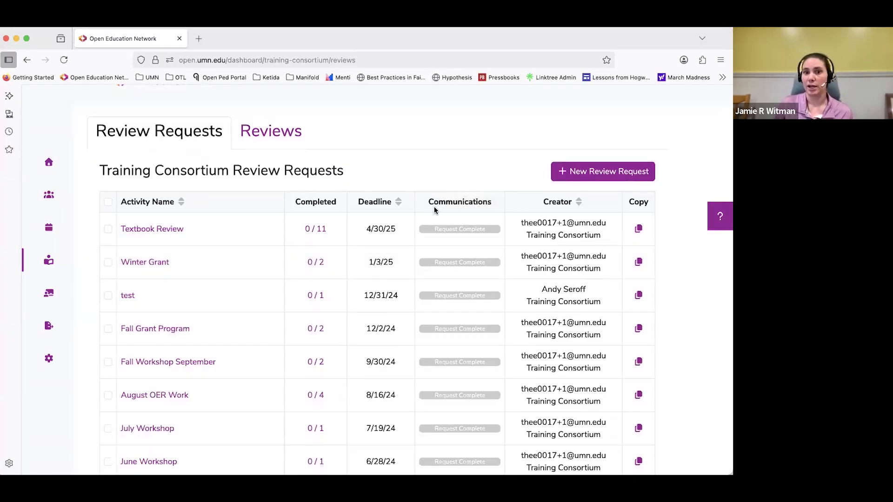
{"action": "mouse_move", "coordinate": [445, 231]}
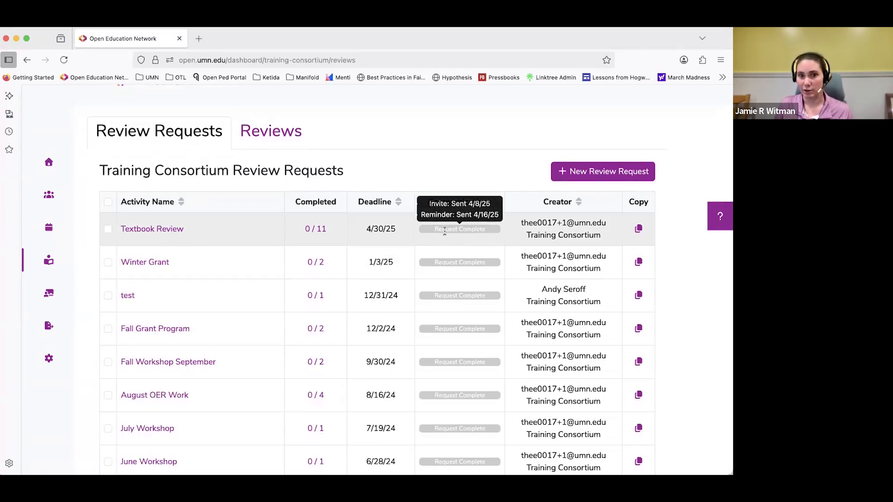
{"action": "left_click", "coordinate": [315, 228]}
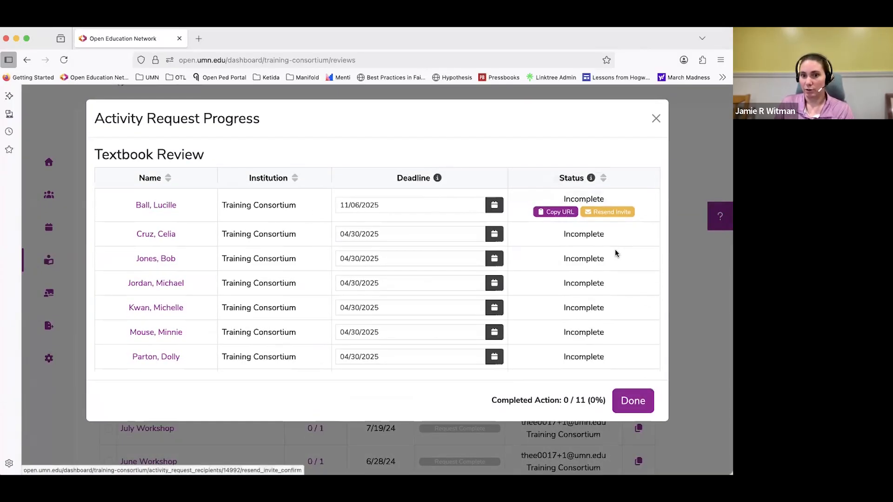
{"action": "left_click", "coordinate": [635, 395]}
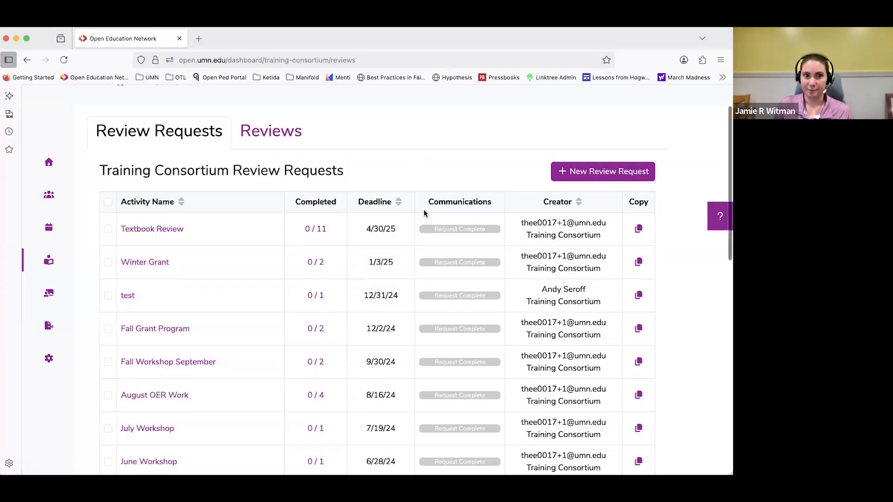
Start a new review request and try the option allowing recipients' institutions to update request recipients, leaving it off.
{"action": "left_click", "coordinate": [574, 174]}
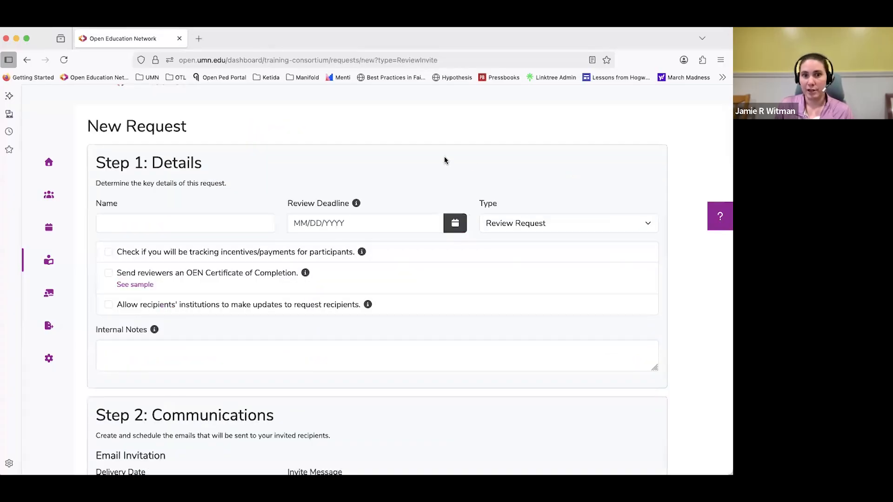
{"action": "scroll", "coordinate": [444, 165], "scroll_direction": "down", "scroll_amount": 2}
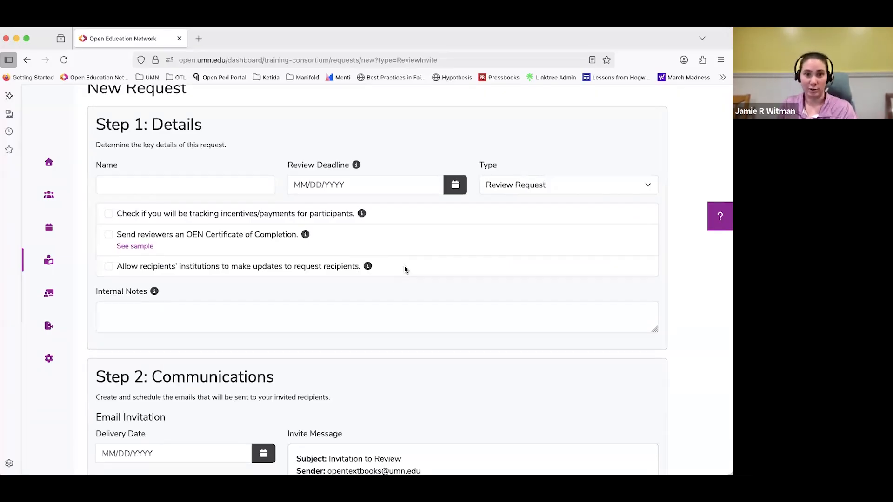
{"action": "left_click", "coordinate": [109, 267]}
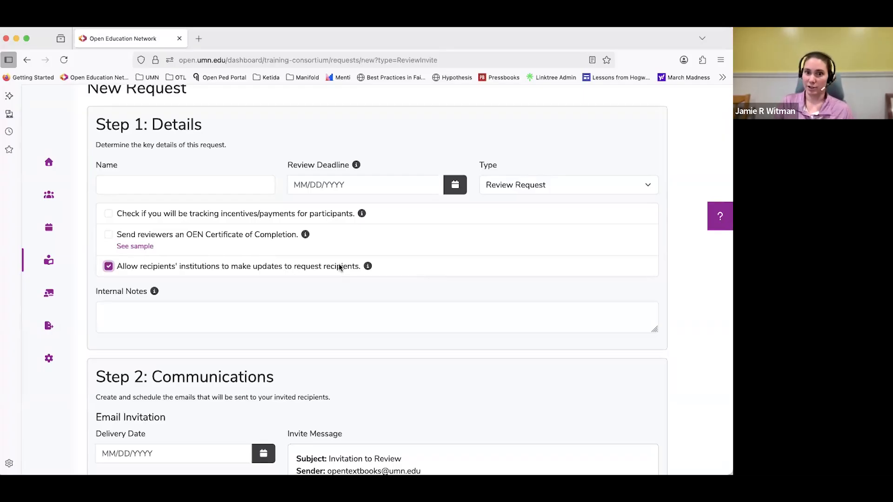
{"action": "left_click", "coordinate": [200, 267]}
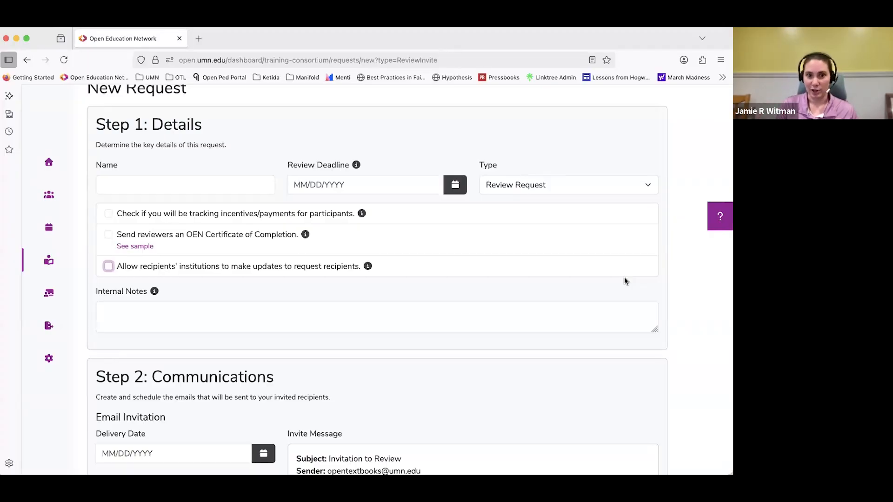
Look over the new request's invitation and reminder settings and the option allowing recipients' institutions to update request recipients.
{"action": "scroll", "coordinate": [651, 288], "scroll_direction": "down", "scroll_amount": 7}
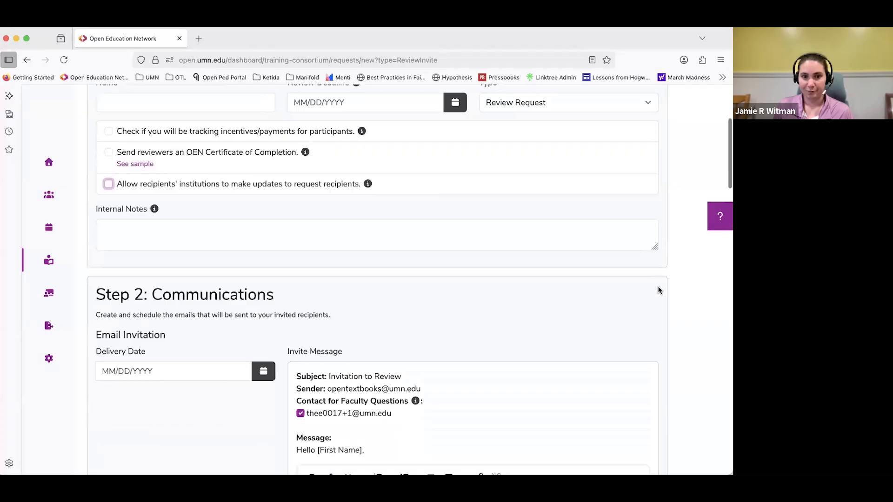
{"action": "scroll", "coordinate": [679, 296], "scroll_direction": "down", "scroll_amount": 10}
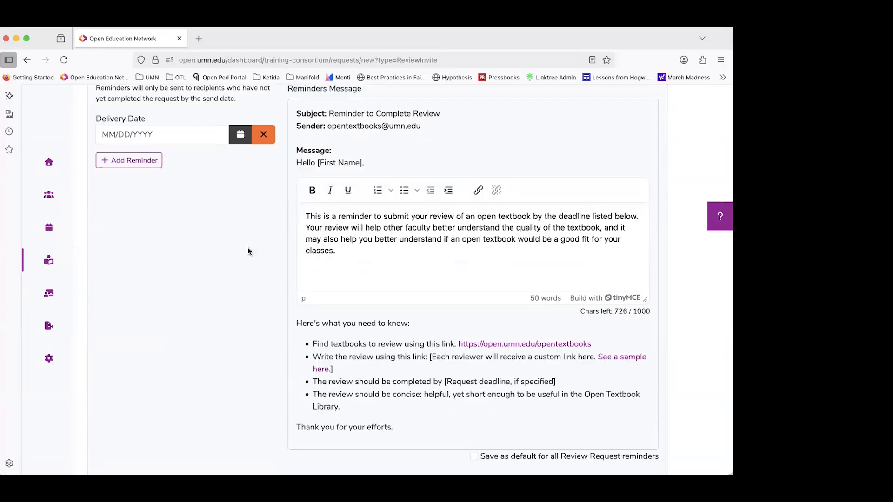
{"action": "scroll", "coordinate": [248, 247], "scroll_direction": "up", "scroll_amount": 15}
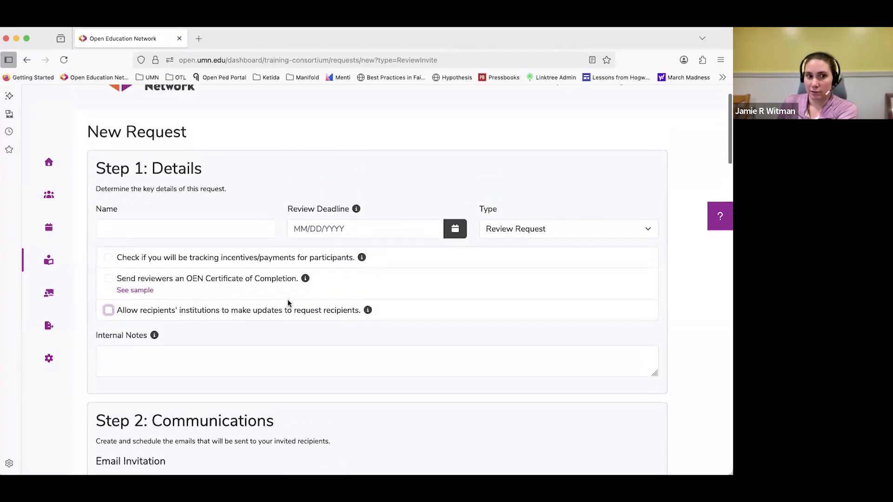
{"action": "left_click", "coordinate": [418, 309]}
{"action": "left_click", "coordinate": [418, 309]}
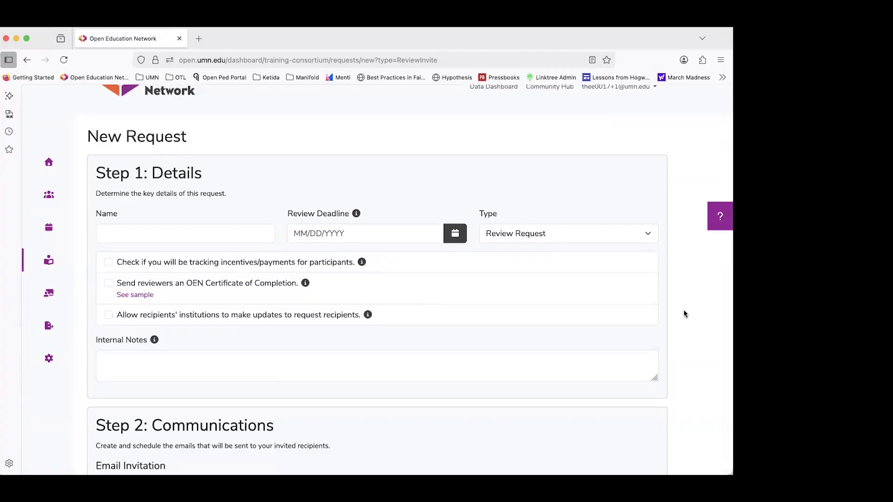
{"action": "scroll", "coordinate": [686, 310], "scroll_direction": "down", "scroll_amount": 15}
{"action": "scroll", "coordinate": [683, 314], "scroll_direction": "down", "scroll_amount": 2}
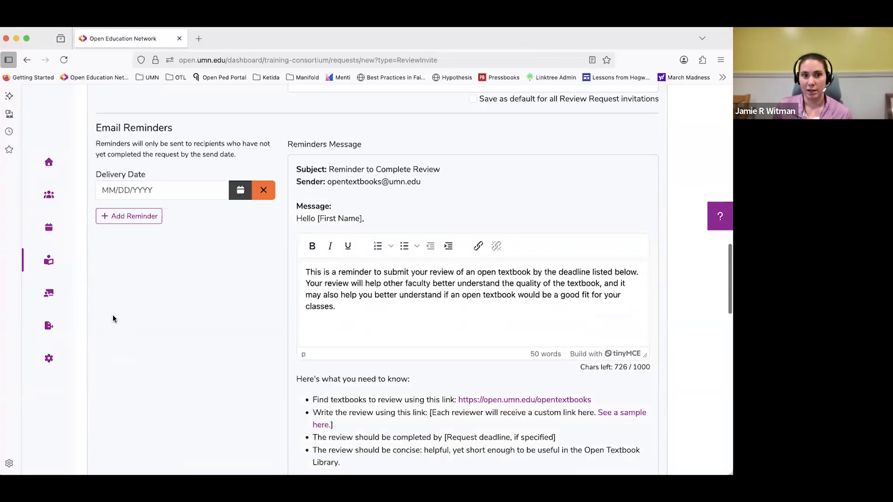
{"action": "scroll", "coordinate": [138, 309], "scroll_direction": "down", "scroll_amount": 2}
{"action": "scroll", "coordinate": [139, 307], "scroll_direction": "up", "scroll_amount": 1}
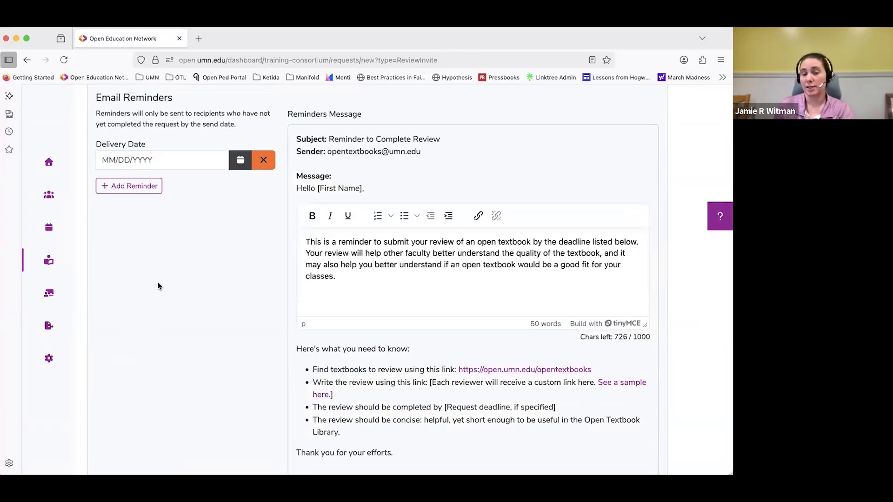
{"action": "scroll", "coordinate": [161, 287], "scroll_direction": "up", "scroll_amount": 15}
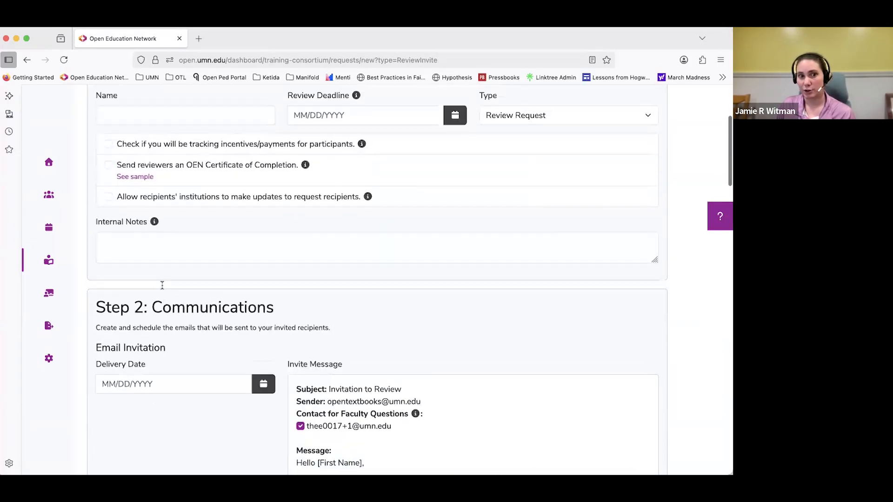
{"action": "left_click_drag", "start_coordinate": [364, 305], "coordinate": [115, 305]}
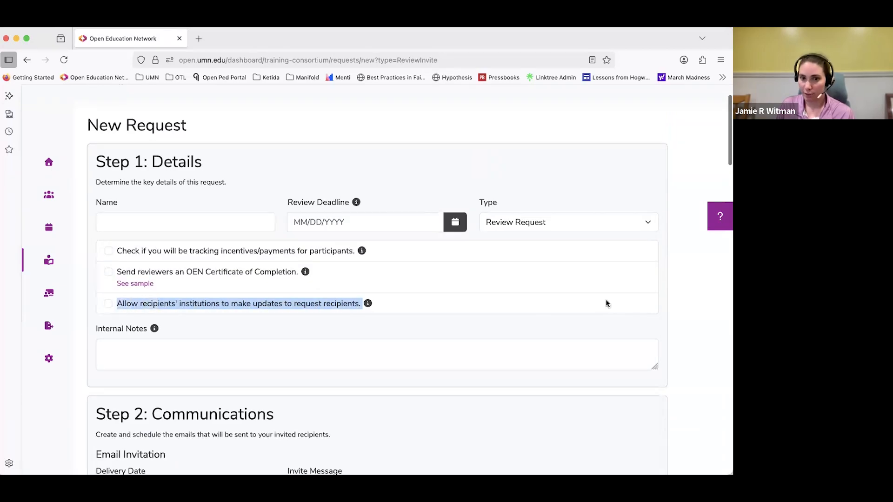
{"action": "left_click", "coordinate": [683, 289]}
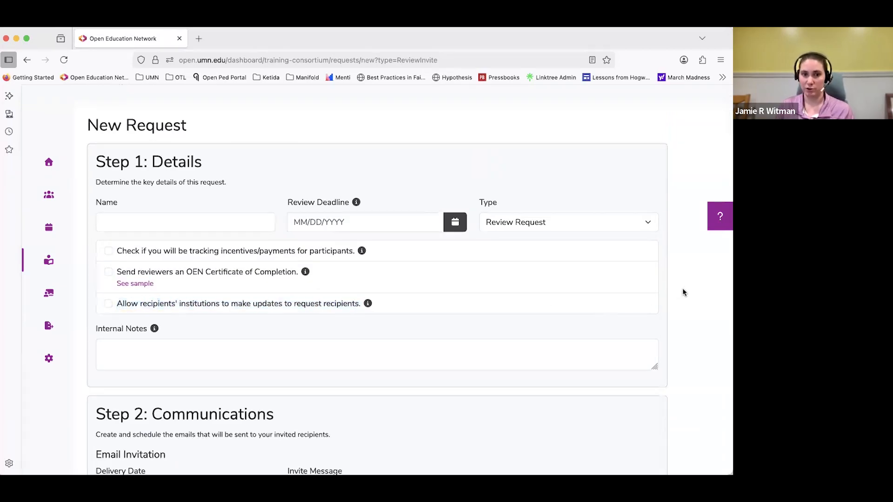
Add six extra delivery dates to the email reminders in the Communications section.
{"action": "scroll", "coordinate": [684, 306], "scroll_direction": "down", "scroll_amount": 7}
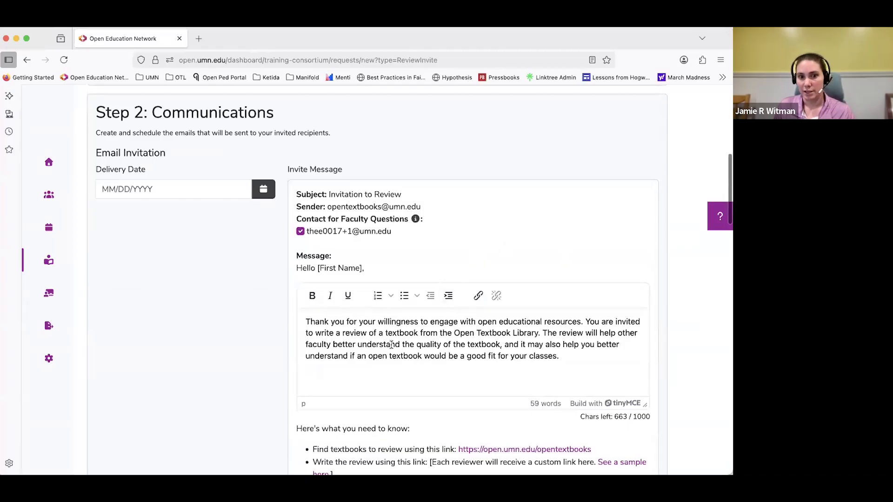
{"action": "scroll", "coordinate": [390, 345], "scroll_direction": "down", "scroll_amount": 8}
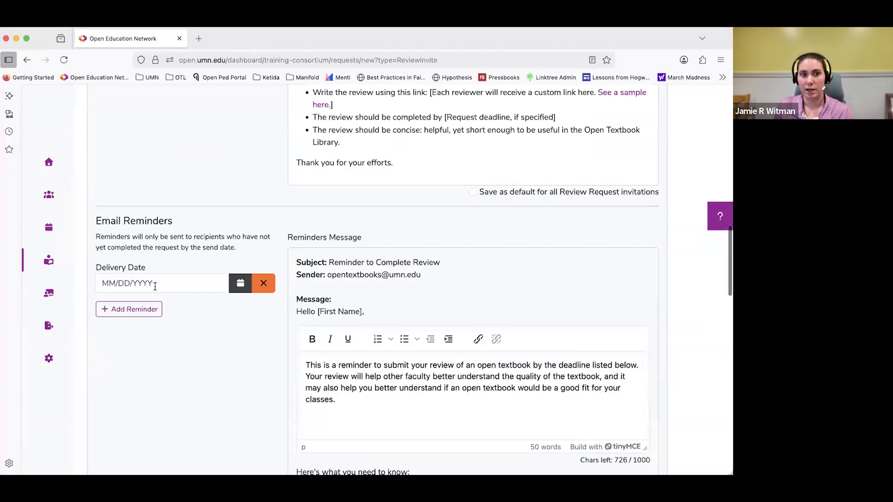
{"action": "left_click", "coordinate": [154, 286]}
{"action": "left_click", "coordinate": [176, 261]}
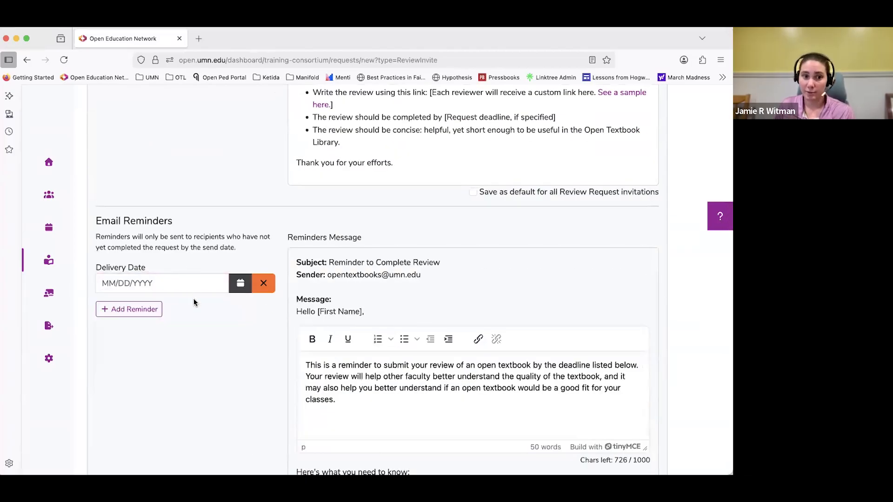
{"action": "left_click", "coordinate": [147, 314]}
{"action": "left_click", "coordinate": [130, 350]}
{"action": "left_click", "coordinate": [129, 386]}
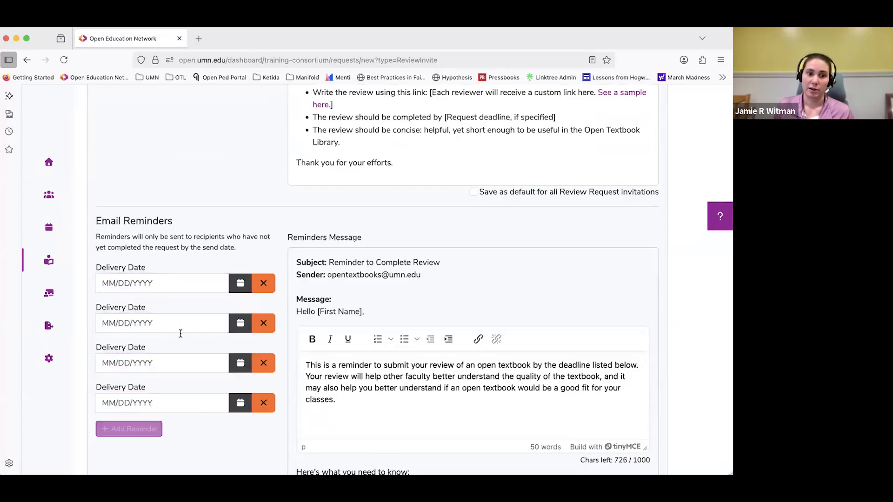
{"action": "scroll", "coordinate": [180, 333], "scroll_direction": "down", "scroll_amount": 2}
{"action": "left_click", "coordinate": [140, 344]}
{"action": "left_click", "coordinate": [140, 385]}
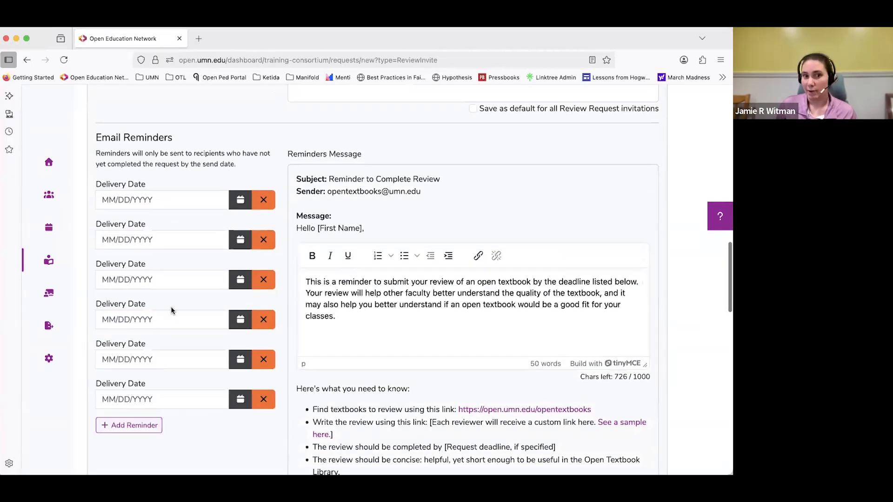
{"action": "scroll", "coordinate": [170, 311], "scroll_direction": "down", "scroll_amount": 2}
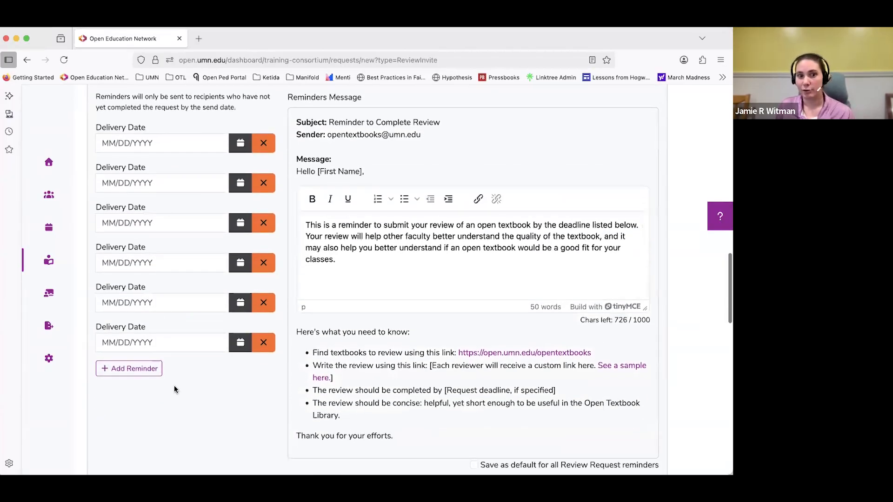
{"action": "left_click", "coordinate": [128, 371]}
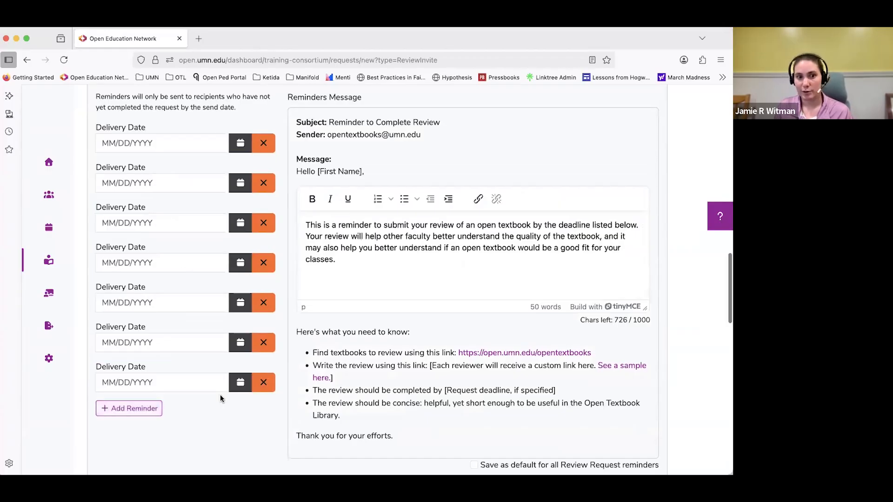
Remove the six extra reminder delivery dates so only one is kept.
{"action": "left_click", "coordinate": [263, 382]}
{"action": "left_click", "coordinate": [264, 342]}
{"action": "left_click", "coordinate": [263, 303]}
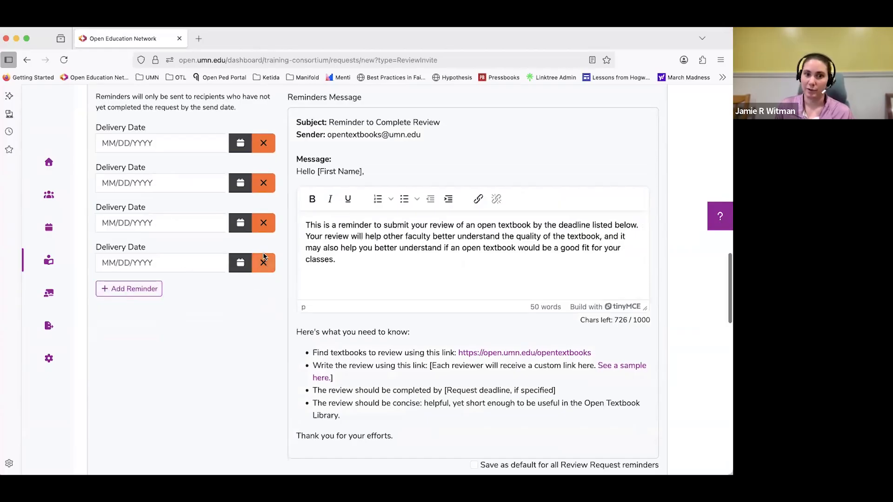
{"action": "left_click", "coordinate": [264, 263]}
{"action": "left_click", "coordinate": [263, 223]}
{"action": "left_click", "coordinate": [263, 183]}
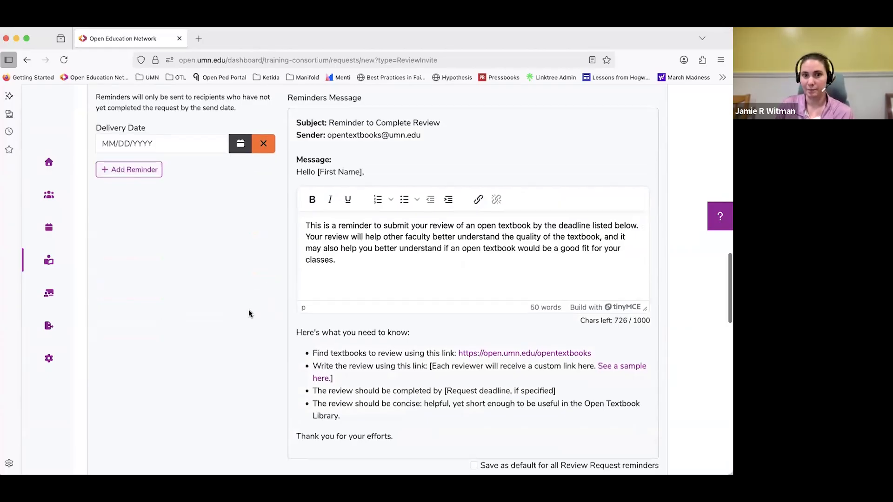
Switch the contact for faculty questions off and back on in the invitation message.
{"action": "scroll", "coordinate": [248, 309], "scroll_direction": "up", "scroll_amount": 1}
{"action": "scroll", "coordinate": [248, 309], "scroll_direction": "up", "scroll_amount": 10}
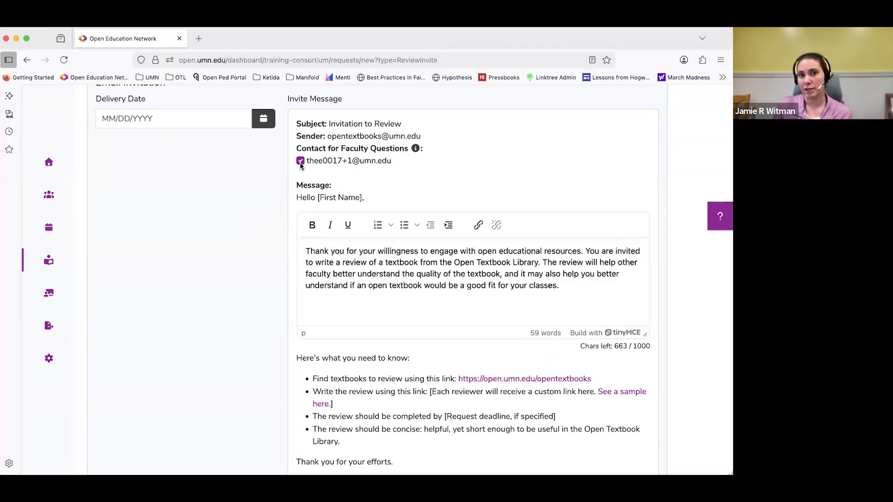
{"action": "left_click", "coordinate": [352, 160]}
{"action": "left_click", "coordinate": [306, 164]}
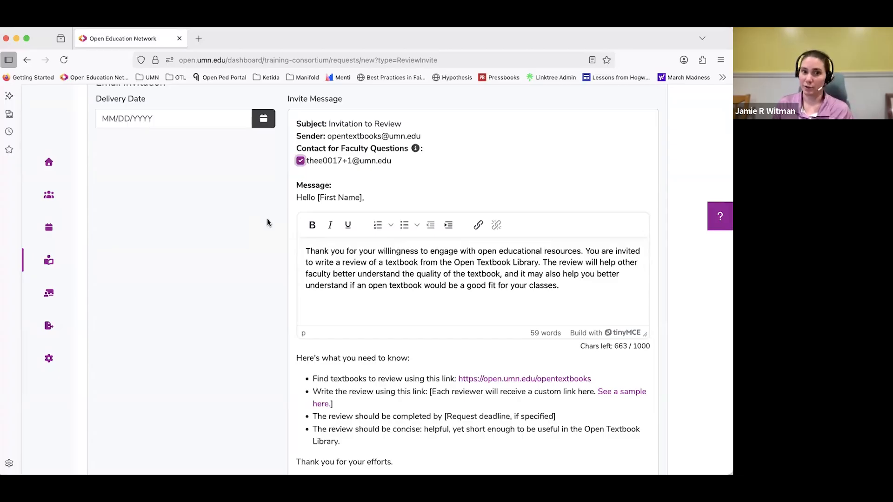
Preview the Adoption likelihood question from the survey question bank and look over the participant filters.
{"action": "scroll", "coordinate": [270, 237], "scroll_direction": "down", "scroll_amount": 10}
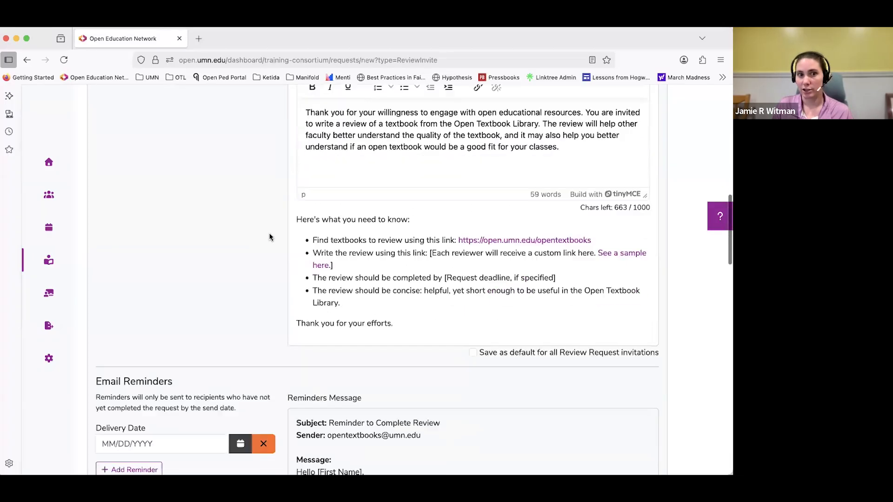
{"action": "scroll", "coordinate": [269, 237], "scroll_direction": "down", "scroll_amount": 7}
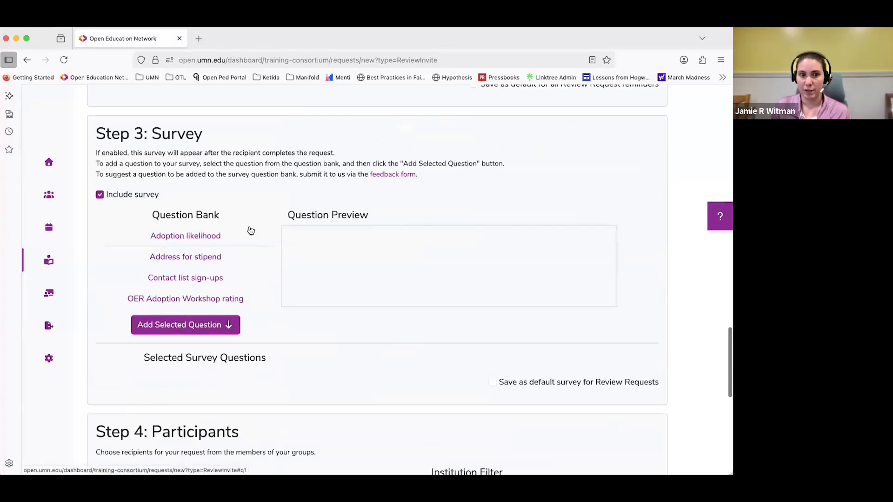
{"action": "left_click", "coordinate": [216, 237]}
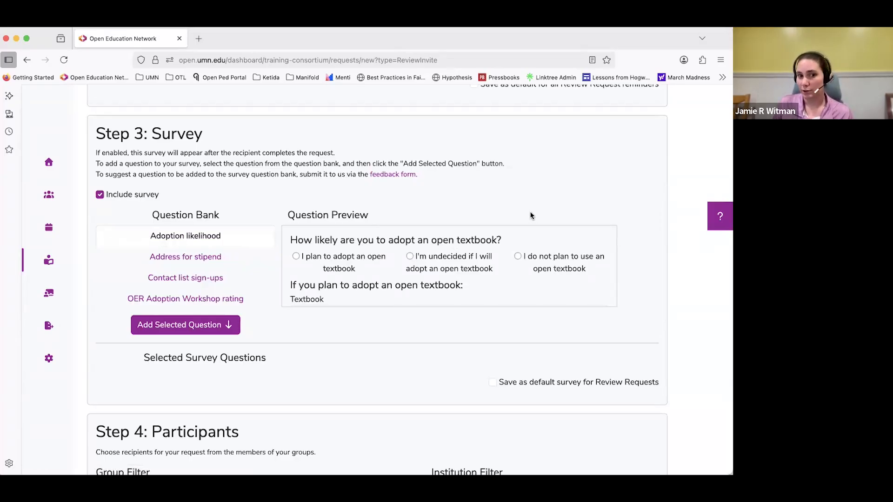
{"action": "scroll", "coordinate": [270, 242], "scroll_direction": "down", "scroll_amount": 1}
{"action": "scroll", "coordinate": [398, 275], "scroll_direction": "down", "scroll_amount": 5}
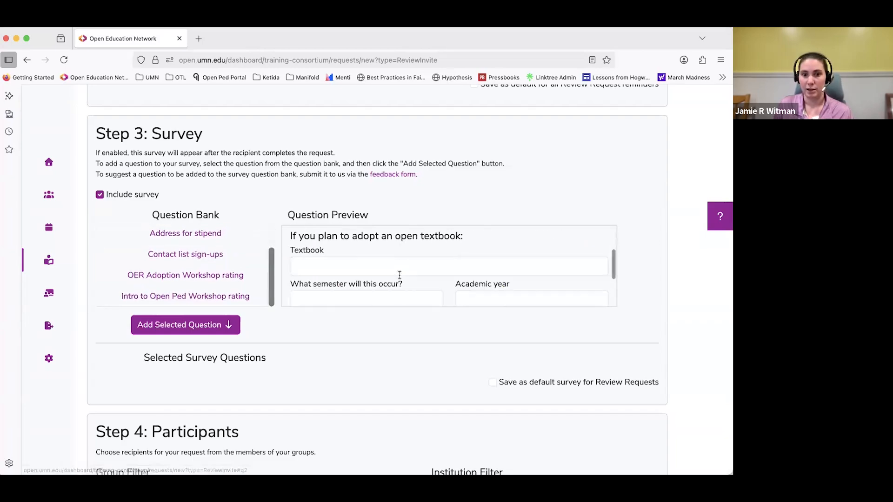
{"action": "scroll", "coordinate": [659, 328], "scroll_direction": "down", "scroll_amount": 6}
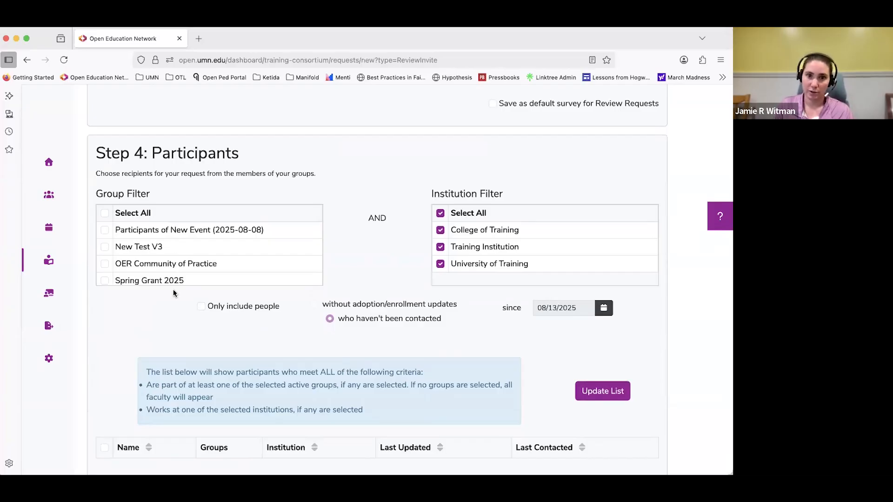
Filter participants by groups Participants of New Event (2025-08-08), New Test V3 and OER Community of Practice, including only people not contacted since 08/13/2025.
{"action": "left_click", "coordinate": [155, 229]}
{"action": "left_click", "coordinate": [139, 247]}
{"action": "left_click", "coordinate": [139, 263]}
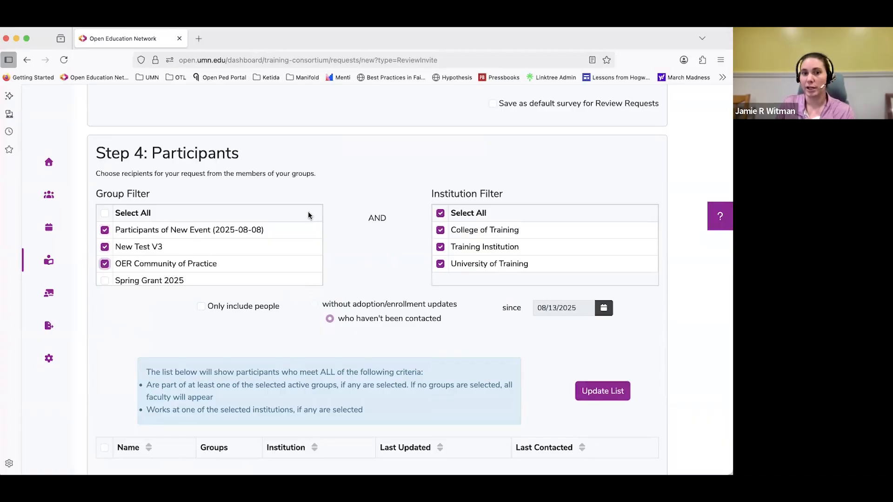
{"action": "left_click_drag", "start_coordinate": [422, 189], "coordinate": [528, 190]}
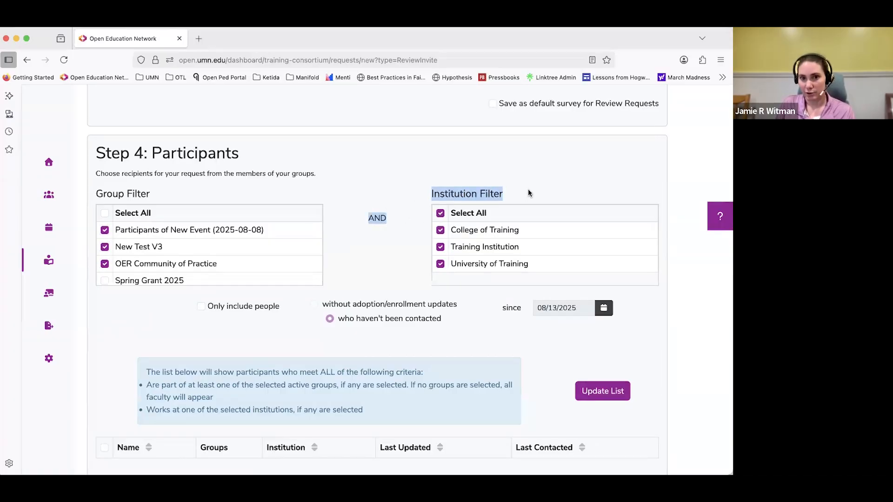
{"action": "left_click", "coordinate": [529, 190]}
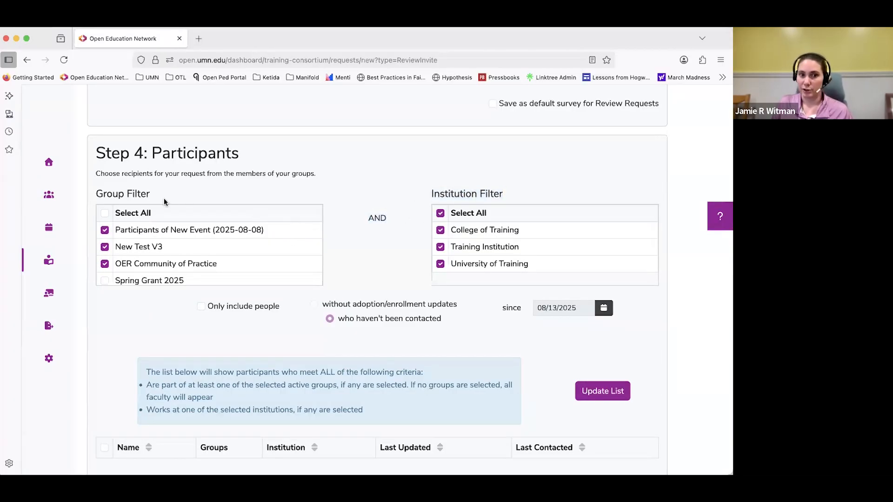
{"action": "left_click", "coordinate": [201, 306]}
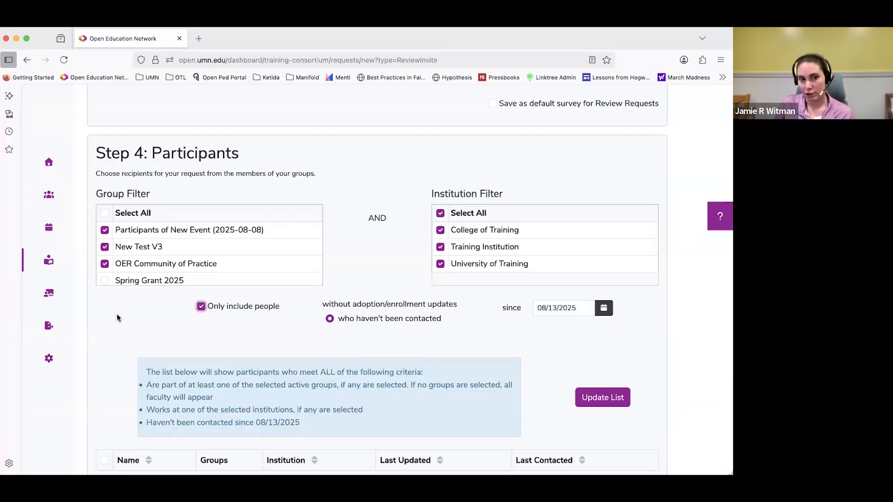
Clear the three selected groups from the participant filter, review the list criteria, and cancel the new review request.
{"action": "scroll", "coordinate": [130, 313], "scroll_direction": "down", "scroll_amount": 1}
{"action": "left_click", "coordinate": [104, 219]}
{"action": "left_click", "coordinate": [105, 235]}
{"action": "left_click", "coordinate": [104, 254]}
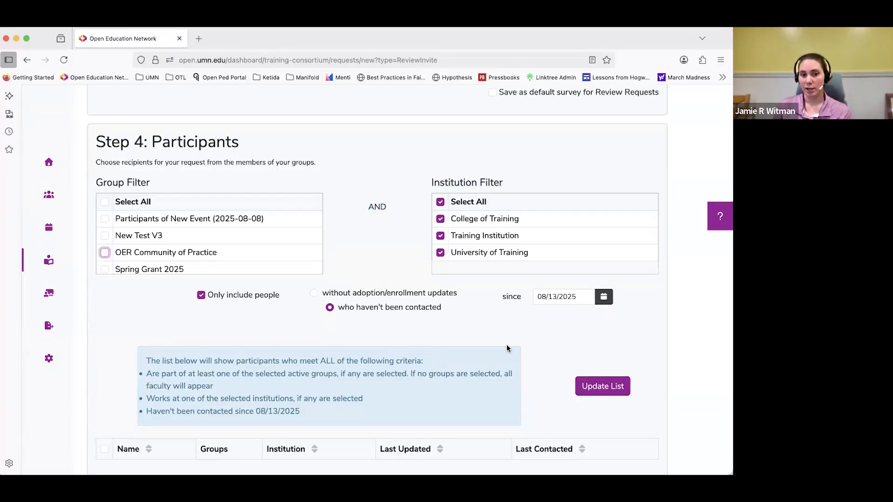
{"action": "scroll", "coordinate": [534, 349], "scroll_direction": "down", "scroll_amount": 1}
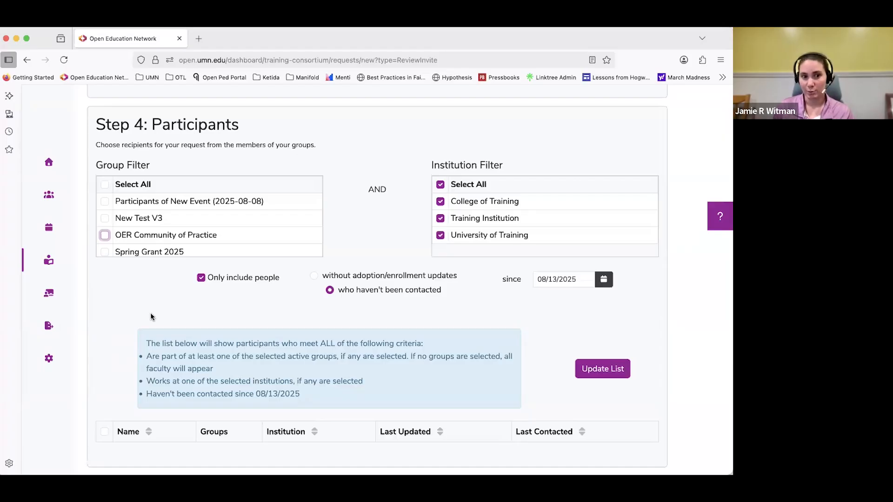
{"action": "scroll", "coordinate": [150, 317], "scroll_direction": "down", "scroll_amount": 2}
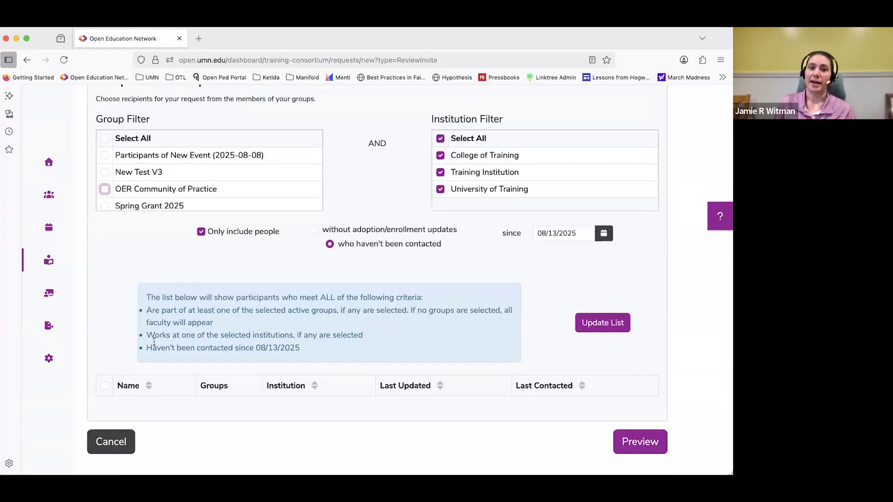
{"action": "left_click", "coordinate": [105, 441]}
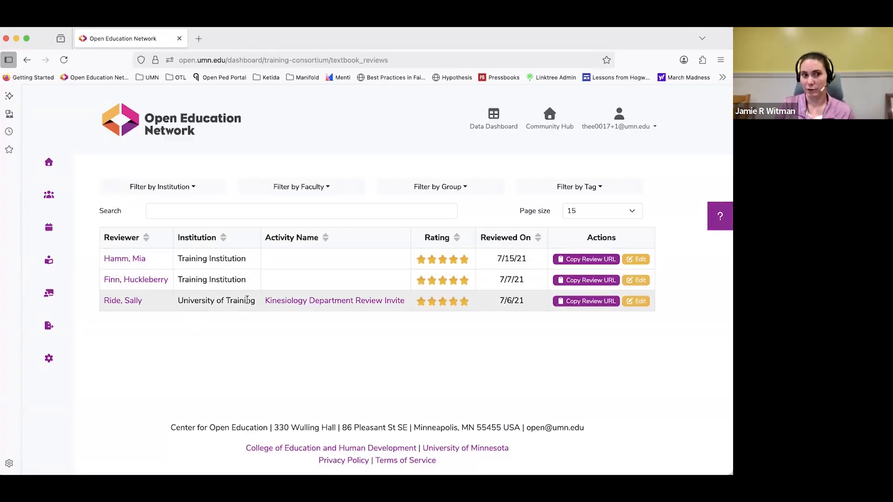
Look over the Faculty and Faculty Groups lists and open the New Test V3 group.
{"action": "left_click", "coordinate": [49, 195]}
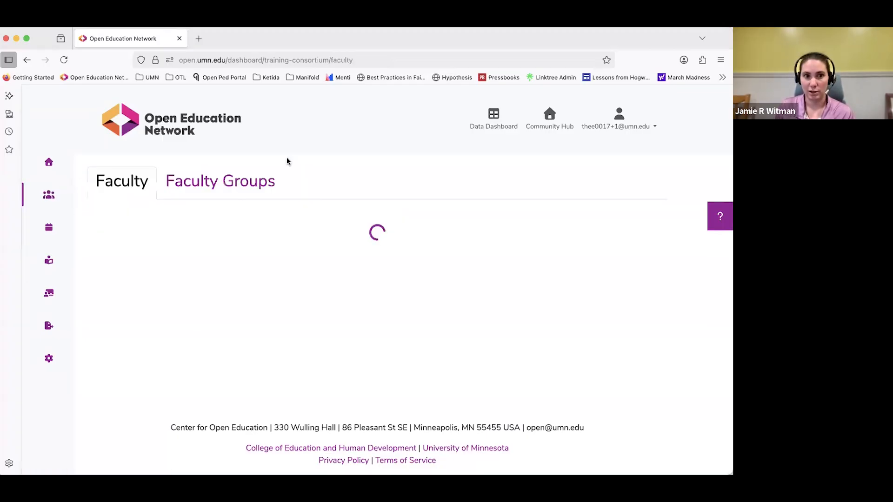
{"action": "left_click", "coordinate": [247, 184]}
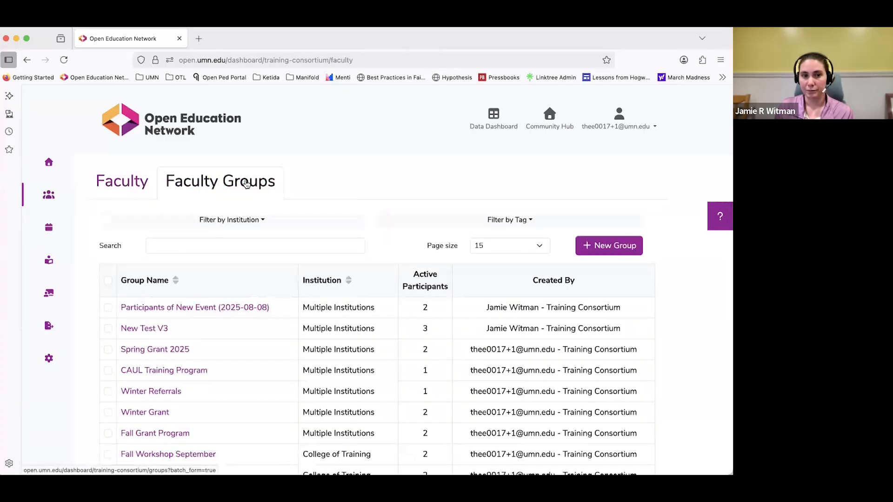
{"action": "left_click", "coordinate": [115, 183]}
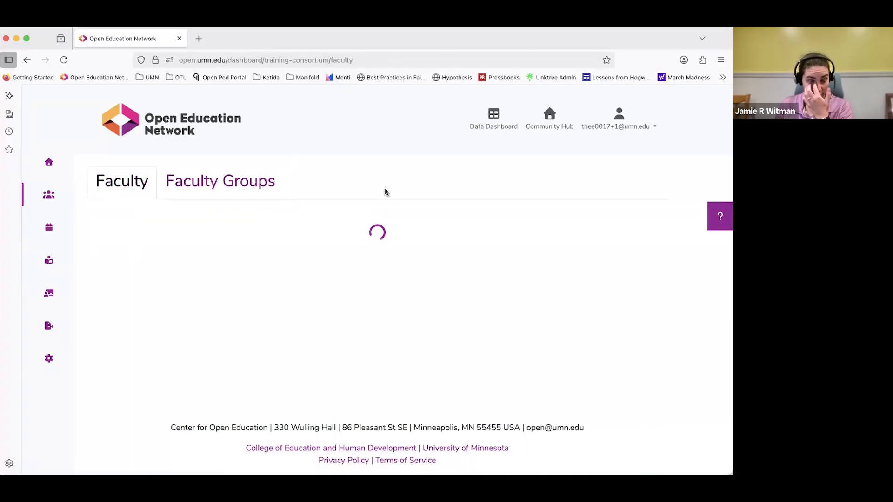
{"action": "left_click", "coordinate": [251, 187]}
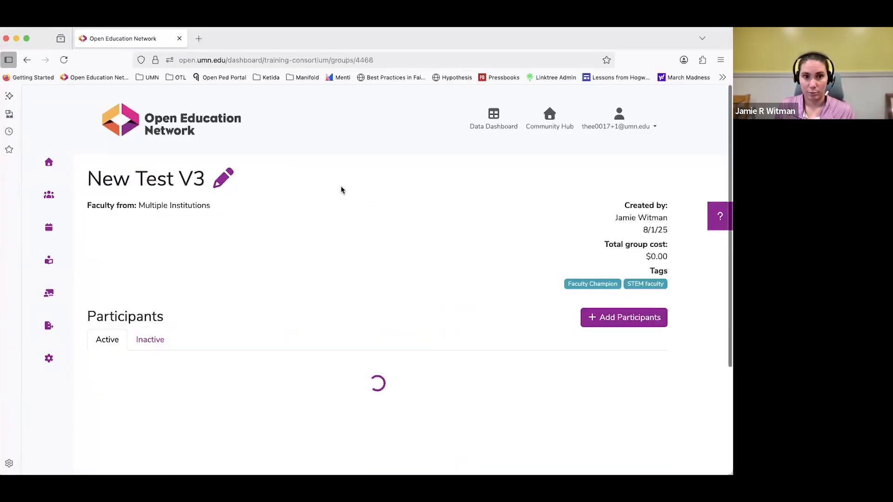
Start adding multiple faculty to the group, designate College of Training and then Training Institution for all, and cancel without adding anyone.
{"action": "left_click", "coordinate": [593, 320]}
{"action": "left_click", "coordinate": [392, 151]}
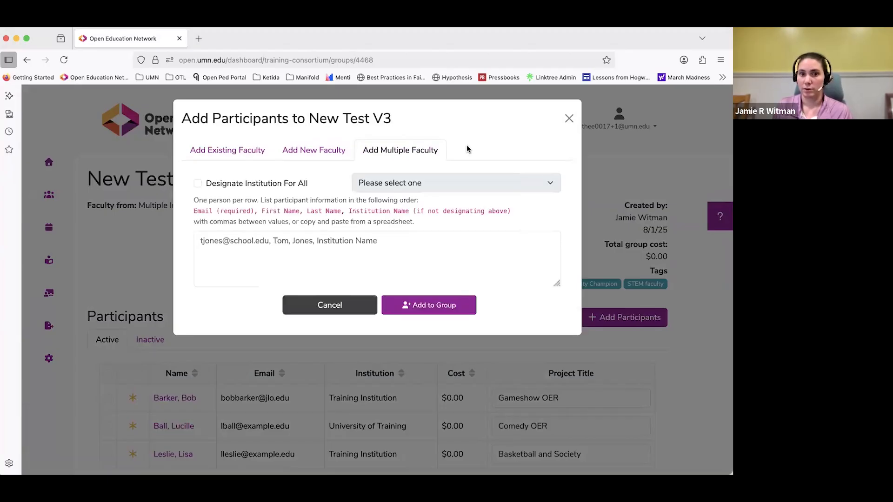
{"action": "left_click", "coordinate": [289, 185]}
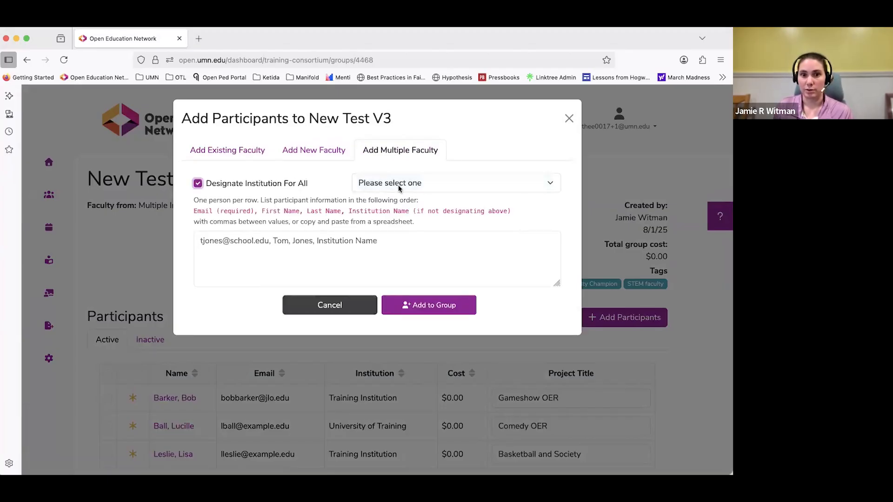
{"action": "left_click", "coordinate": [398, 186]}
{"action": "left_click", "coordinate": [398, 193]}
{"action": "left_click", "coordinate": [202, 240]}
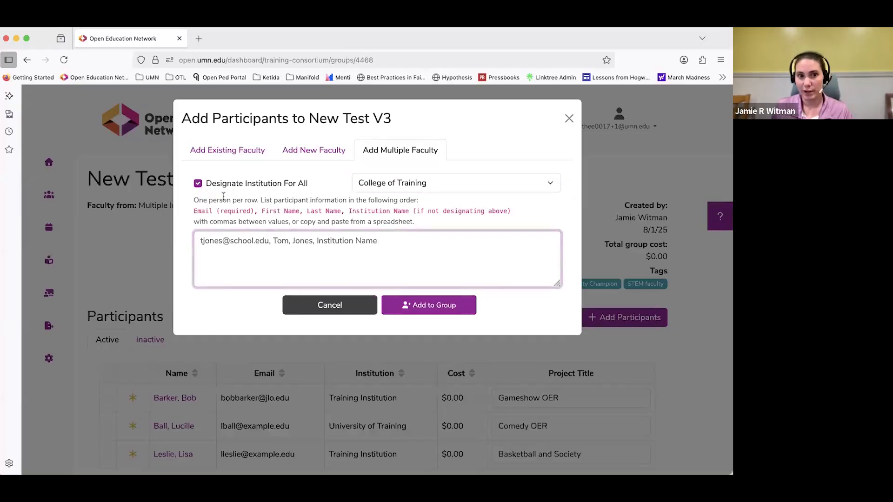
{"action": "left_click", "coordinate": [409, 185]}
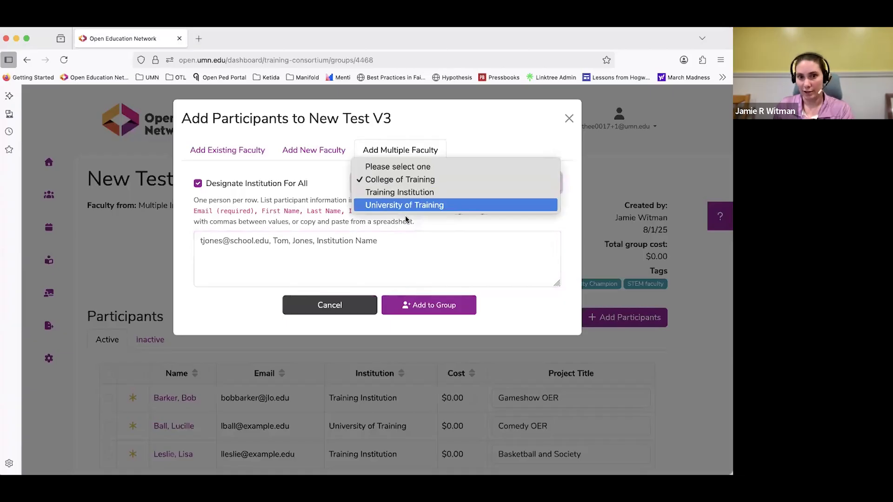
{"action": "left_click", "coordinate": [399, 193]}
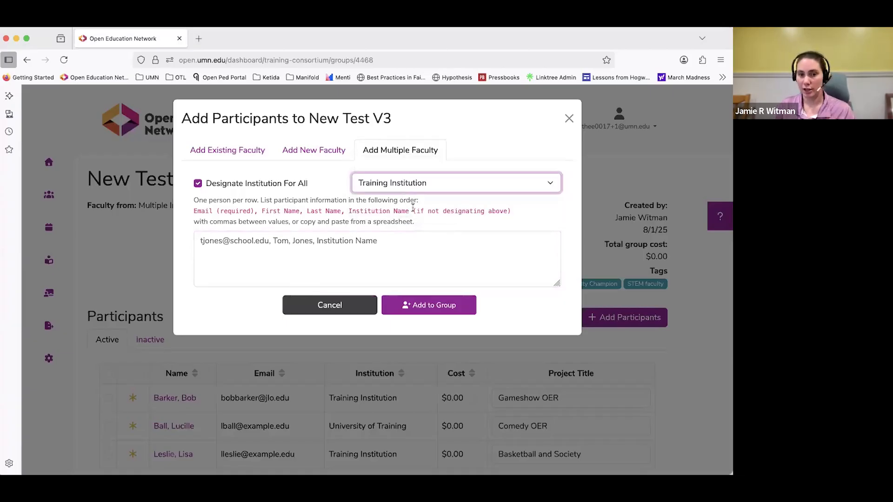
{"action": "left_click", "coordinate": [327, 304]}
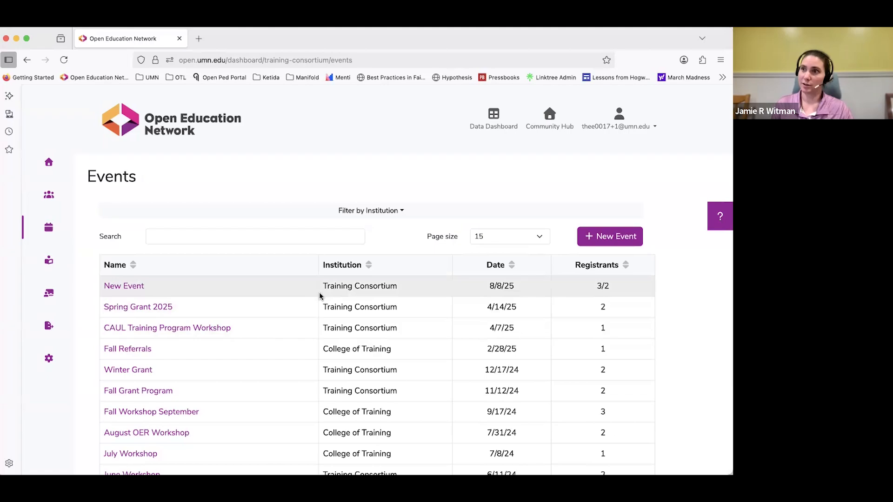
Look through the Events list and return to the dashboard home page.
{"action": "scroll", "coordinate": [406, 263], "scroll_direction": "down", "scroll_amount": 3}
{"action": "scroll", "coordinate": [404, 261], "scroll_direction": "up", "scroll_amount": 3}
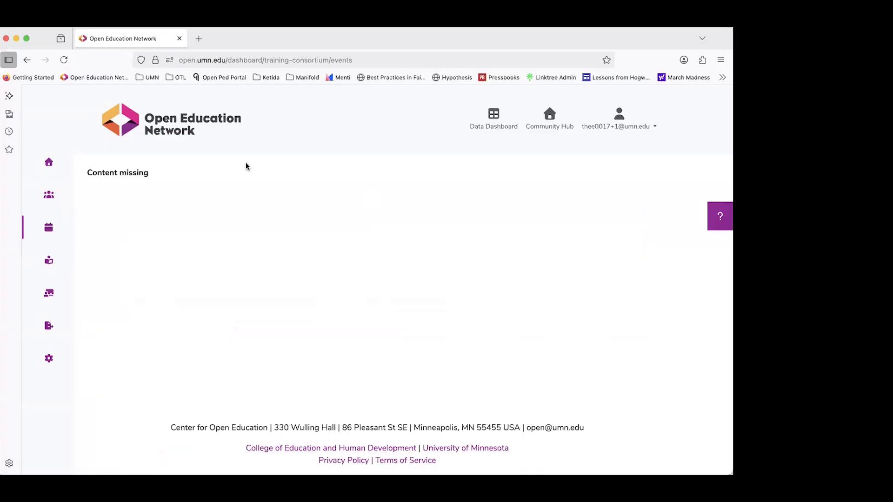
{"action": "left_click", "coordinate": [49, 162]}
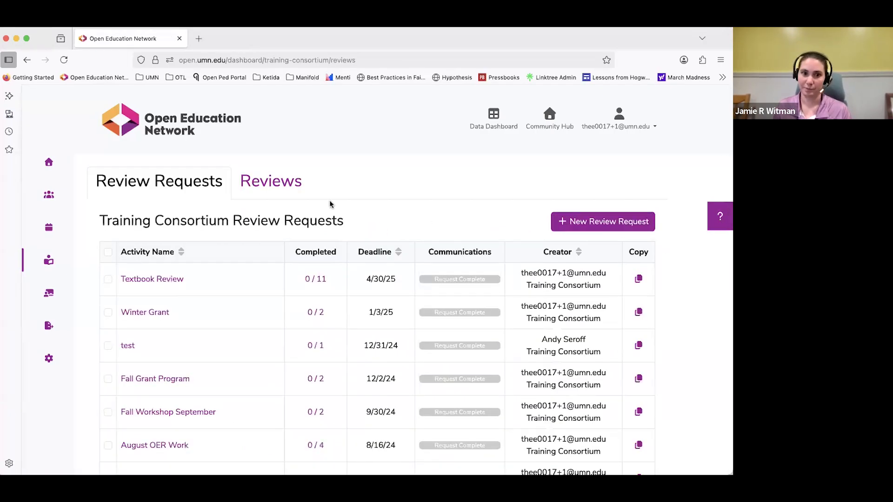
View the Reviews list, switch back to the Review Requests list, and return to Reviews.
{"action": "left_click", "coordinate": [278, 187]}
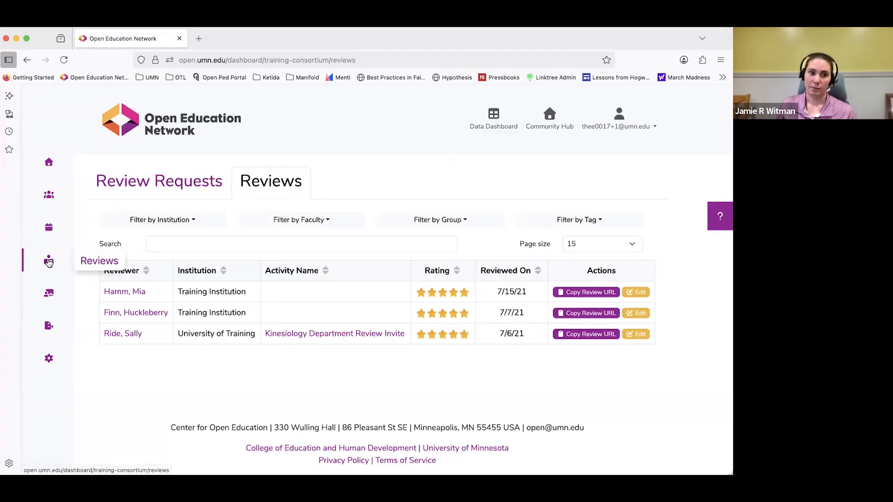
{"action": "left_click", "coordinate": [144, 192]}
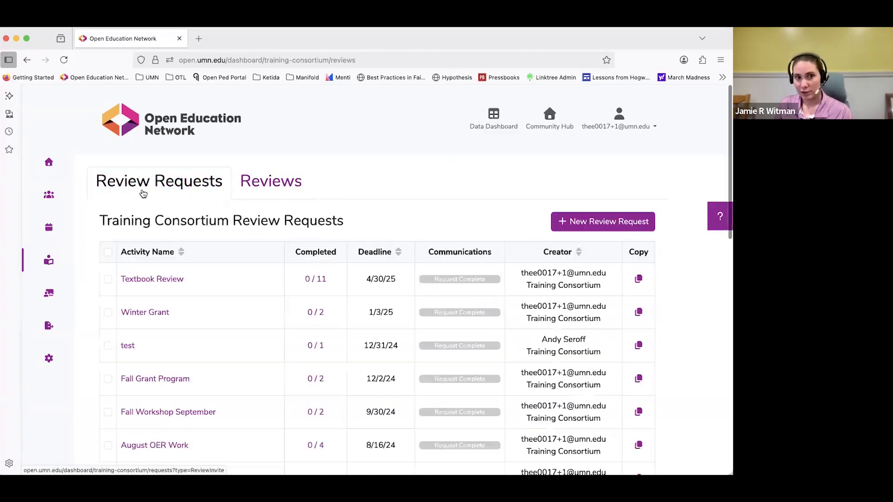
{"action": "left_click", "coordinate": [270, 183]}
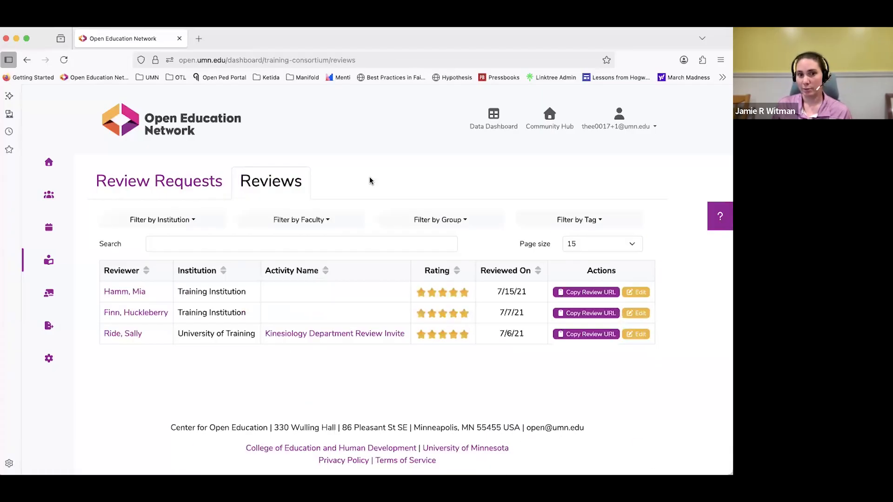
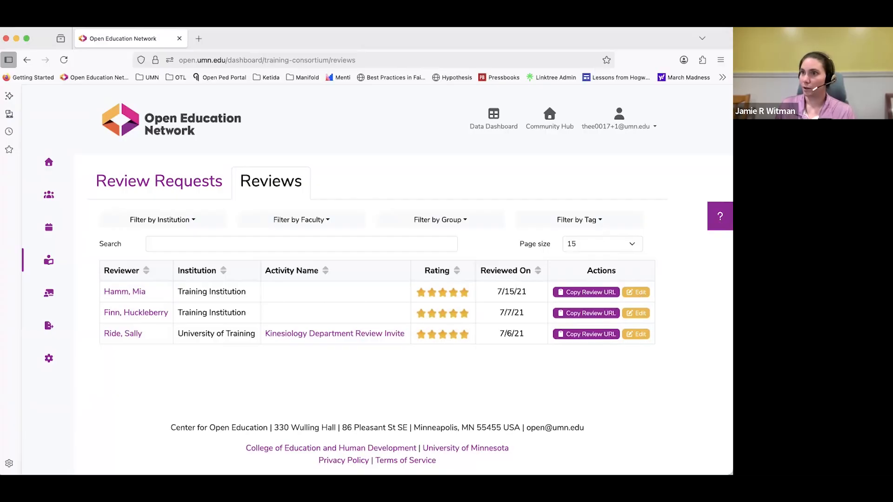
Open the Adoption Requests list, start a new adoption request, and examine its details and the option allowing recipients' institutions to update recipients.
{"action": "left_click", "coordinate": [49, 292]}
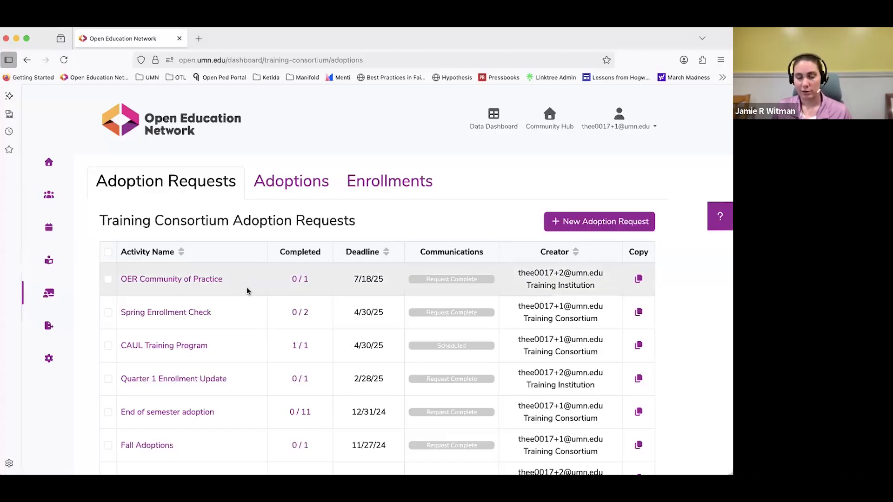
{"action": "mouse_move", "coordinate": [468, 281]}
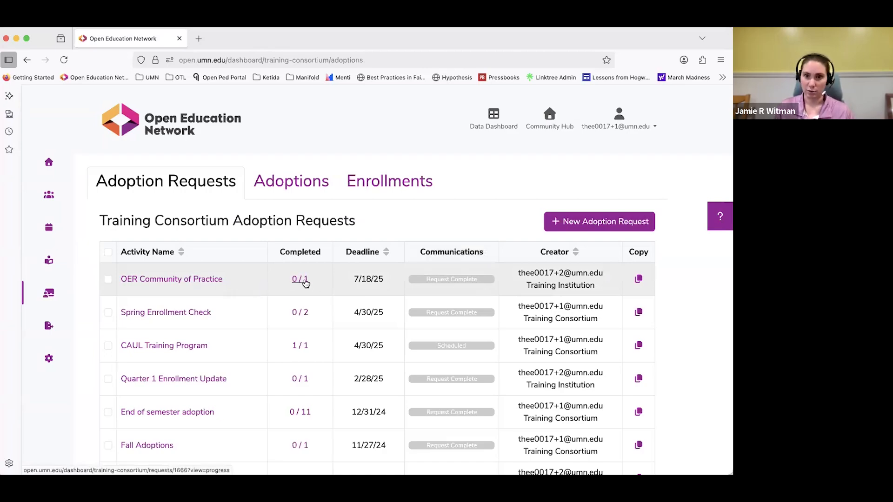
{"action": "left_click", "coordinate": [565, 223]}
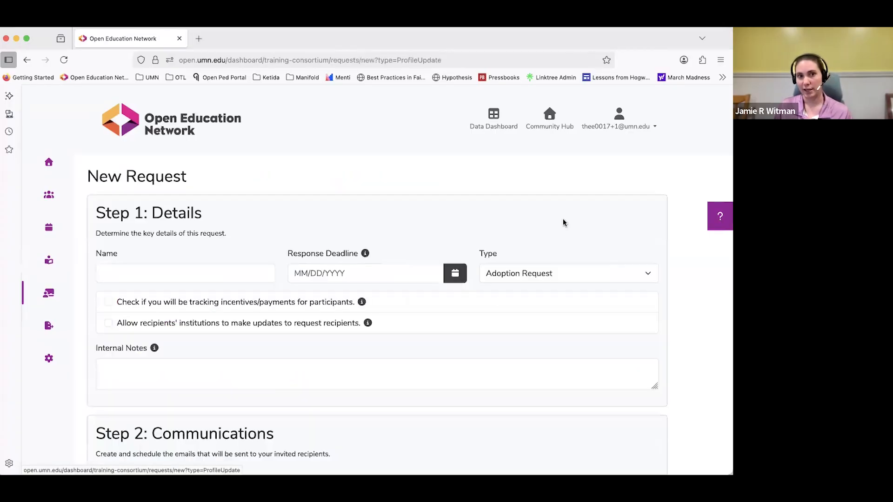
{"action": "left_click_drag", "start_coordinate": [122, 324], "coordinate": [363, 327]}
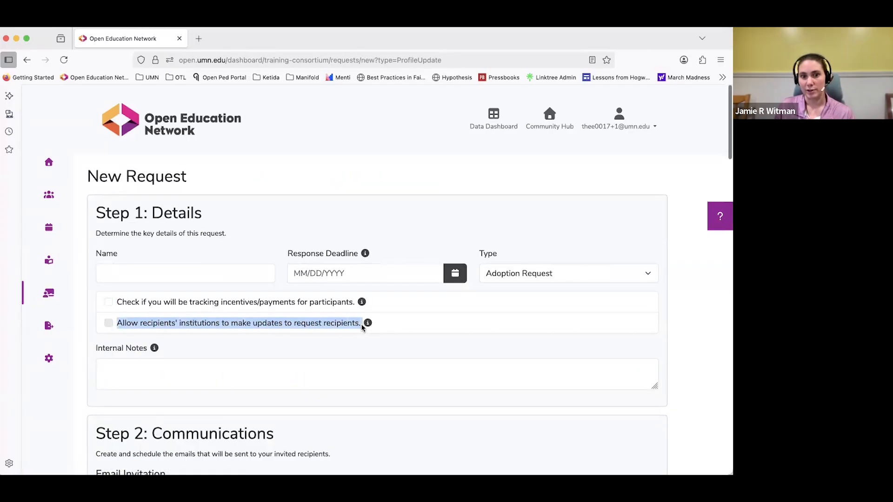
{"action": "left_click", "coordinate": [405, 325]}
{"action": "left_click", "coordinate": [407, 327]}
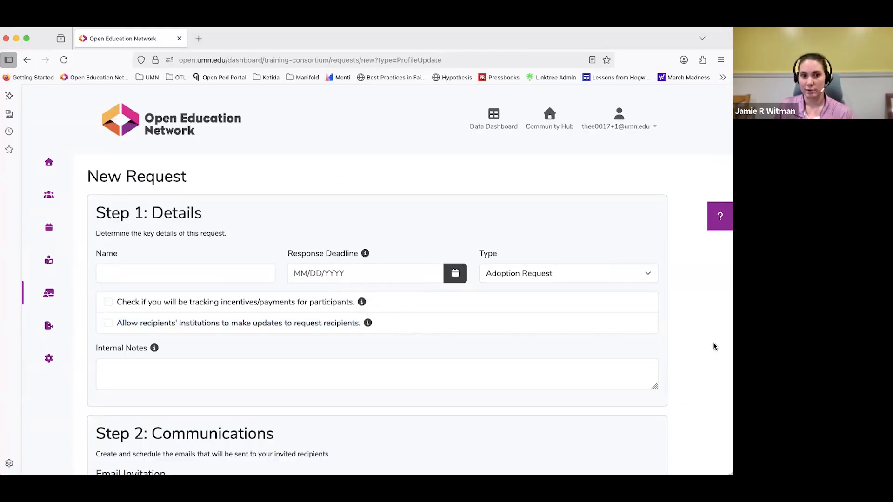
Examine the new adoption request's email reminders and participant filters, and leave the form without creating a request.
{"action": "scroll", "coordinate": [690, 345], "scroll_direction": "down", "scroll_amount": 5}
{"action": "scroll", "coordinate": [691, 345], "scroll_direction": "down", "scroll_amount": 9}
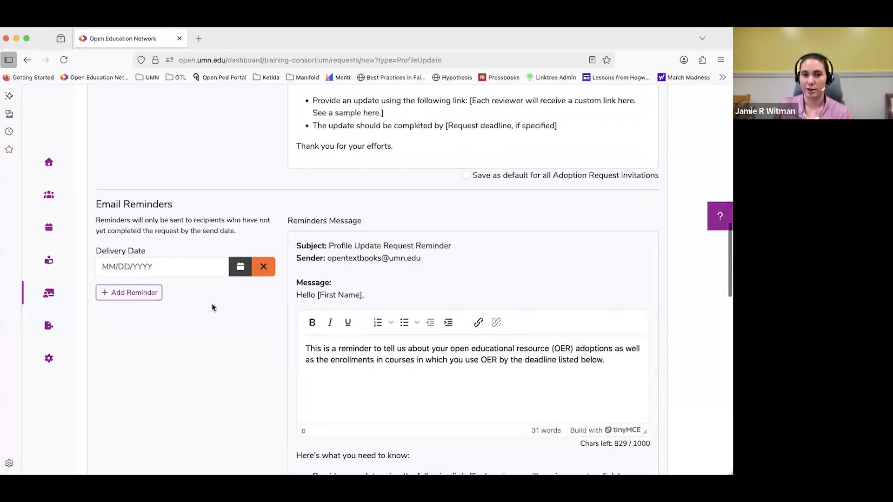
{"action": "scroll", "coordinate": [212, 305], "scroll_direction": "down", "scroll_amount": 13}
{"action": "scroll", "coordinate": [291, 306], "scroll_direction": "up", "scroll_amount": 1}
{"action": "scroll", "coordinate": [326, 306], "scroll_direction": "down", "scroll_amount": 3}
{"action": "scroll", "coordinate": [351, 303], "scroll_direction": "down", "scroll_amount": 2}
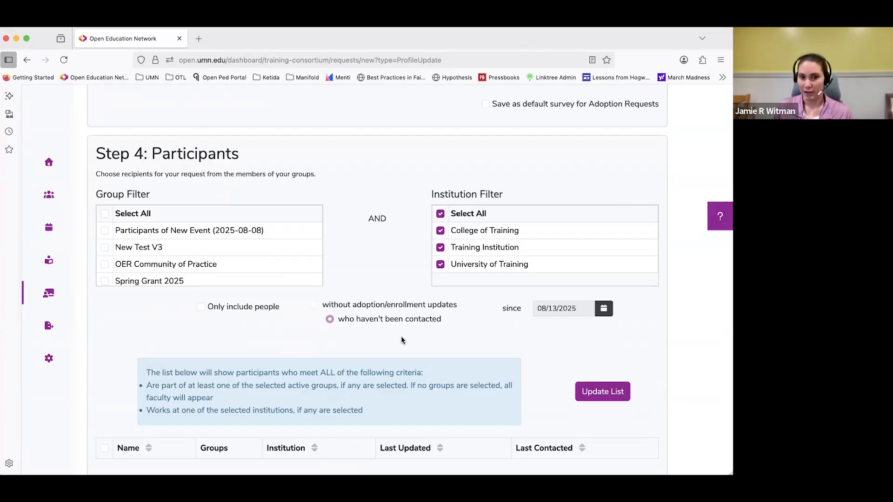
{"action": "scroll", "coordinate": [380, 214], "scroll_direction": "down", "scroll_amount": 5}
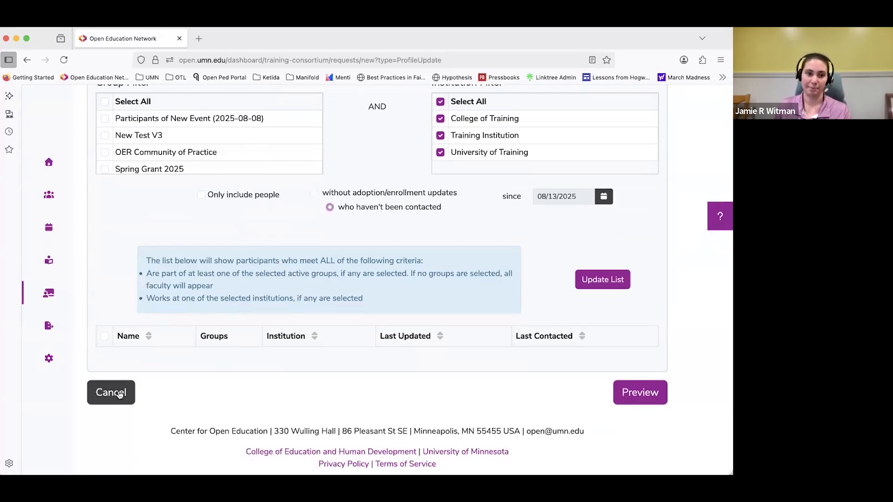
{"action": "left_click", "coordinate": [587, 283]}
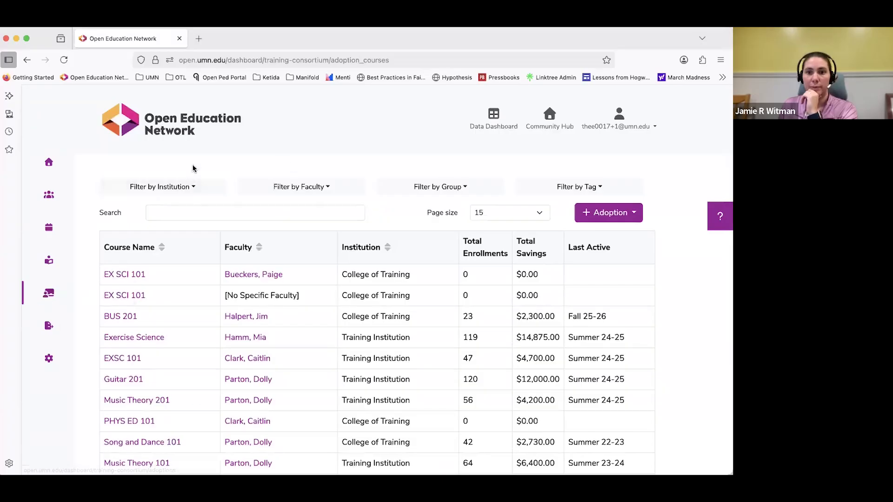
Return to the Adoption Requests page, view the Adoptions list, and examine the EX SCI 101 entry with no specific faculty.
{"action": "left_click", "coordinate": [48, 295]}
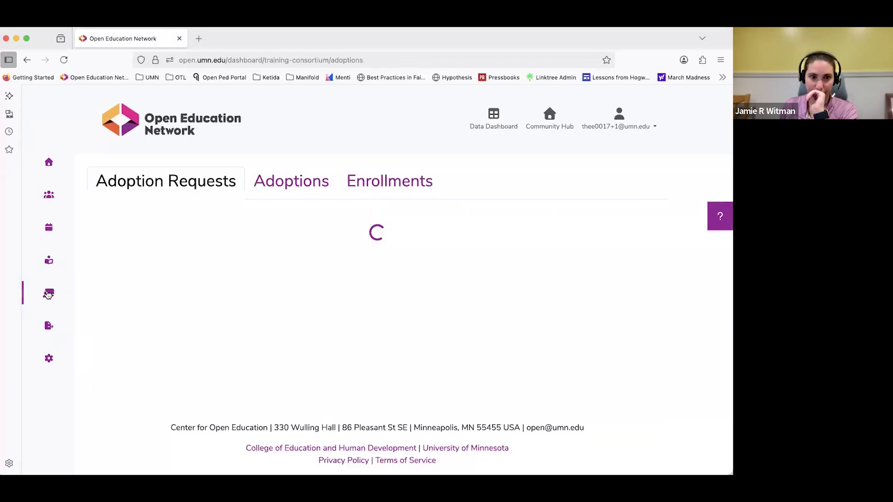
{"action": "left_click", "coordinate": [294, 182]}
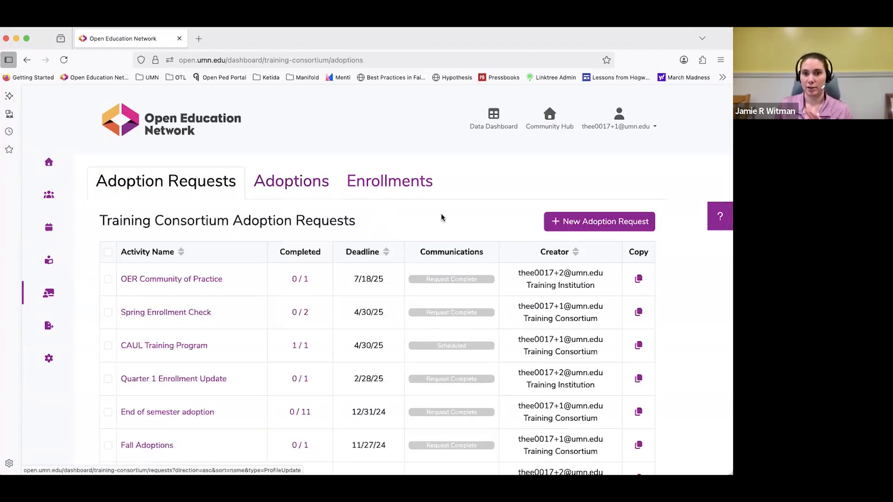
{"action": "left_click", "coordinate": [289, 184]}
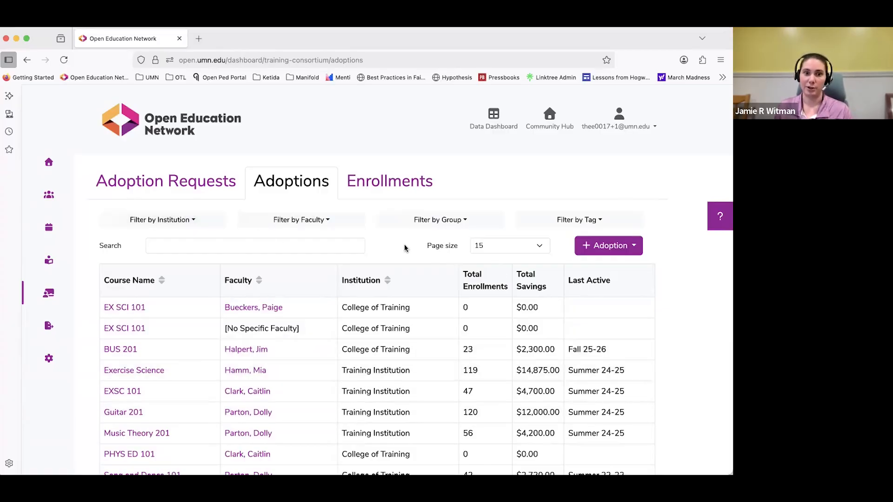
{"action": "left_click_drag", "start_coordinate": [225, 328], "coordinate": [310, 331]}
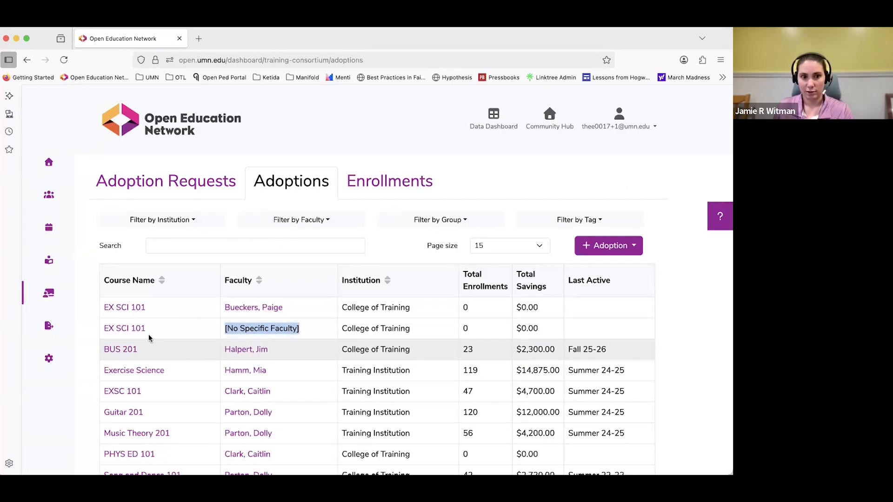
{"action": "left_click", "coordinate": [313, 332]}
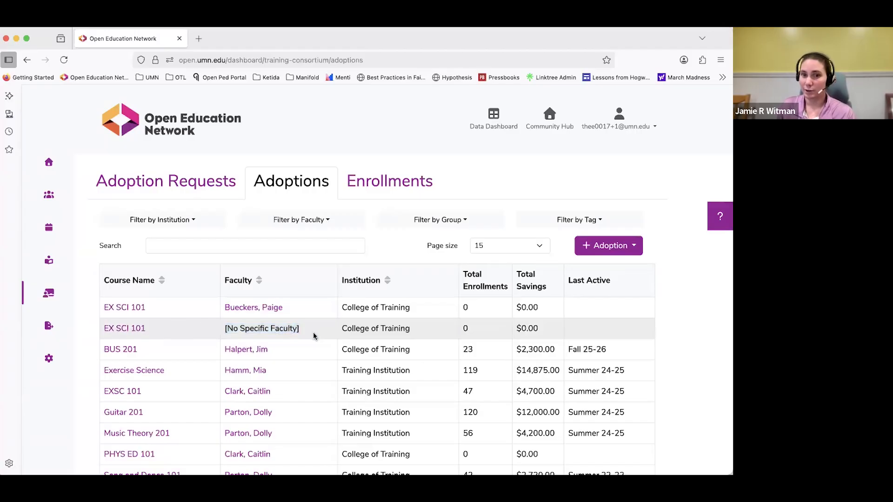
Open the New Adoption Course form, view its Course field and Faculty choices, and close it without submitting.
{"action": "left_click", "coordinate": [634, 253]}
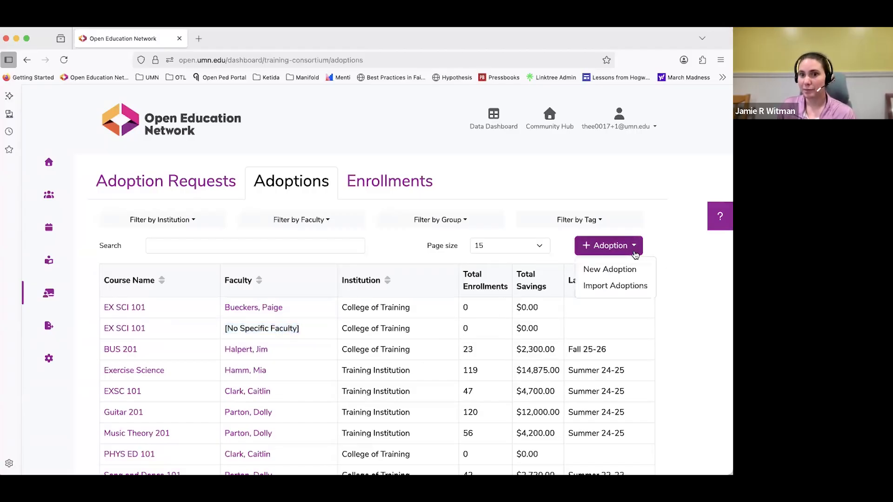
{"action": "left_click", "coordinate": [622, 269]}
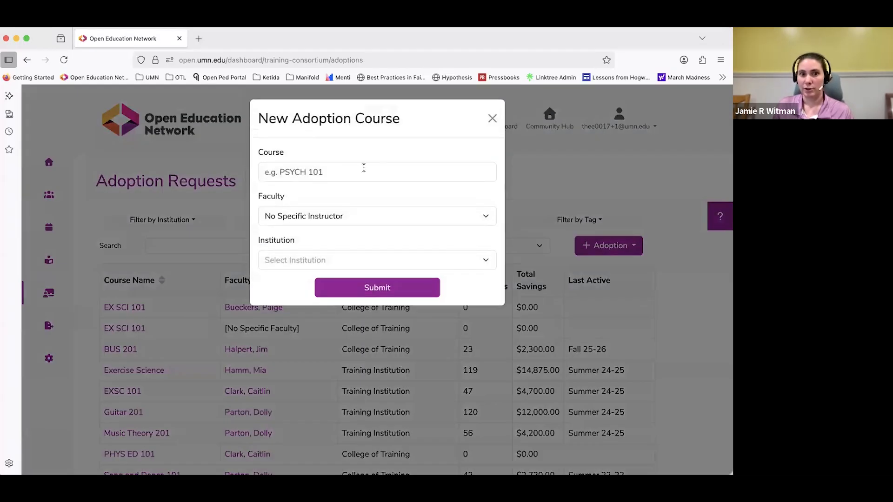
{"action": "left_click", "coordinate": [363, 169]}
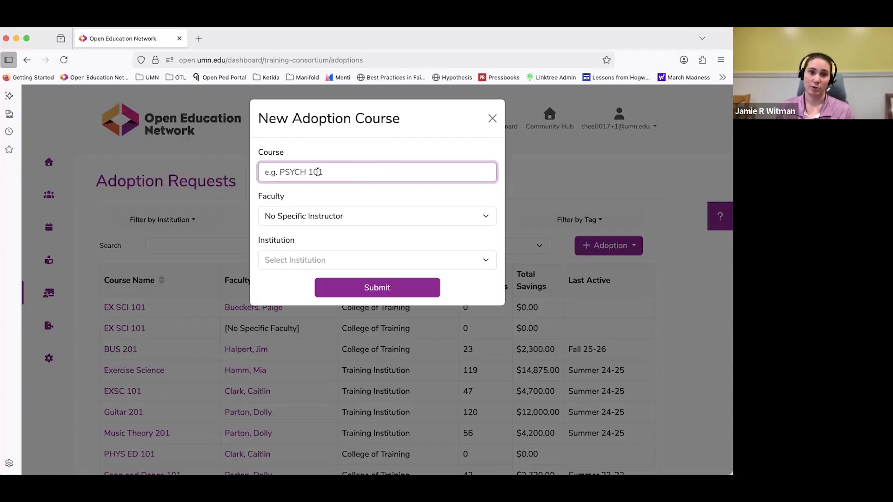
{"action": "left_click", "coordinate": [301, 218]}
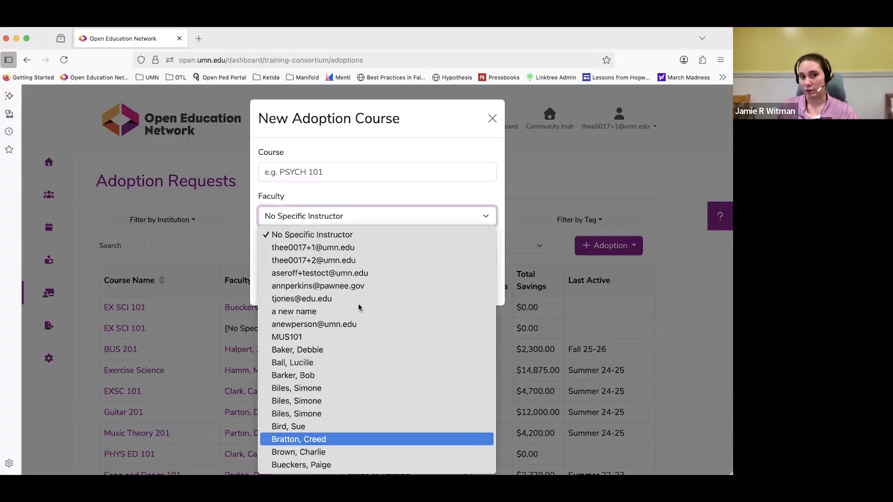
{"action": "left_click", "coordinate": [358, 217]}
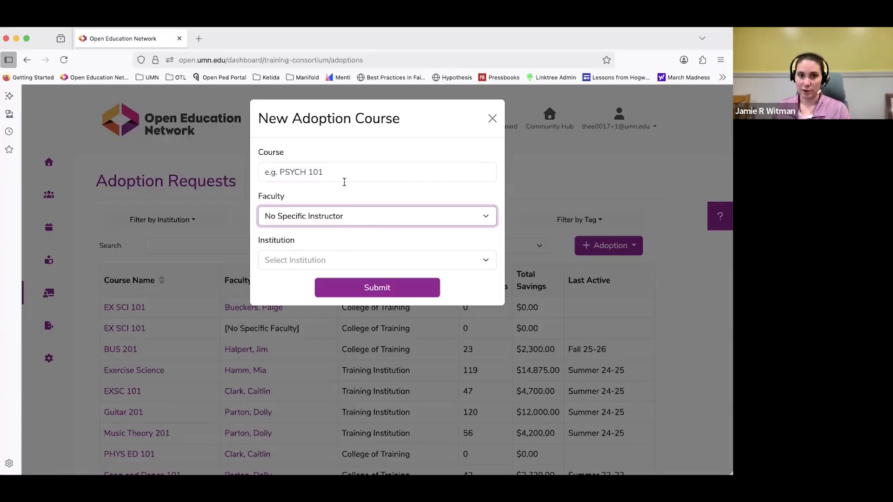
{"action": "left_click", "coordinate": [343, 177]}
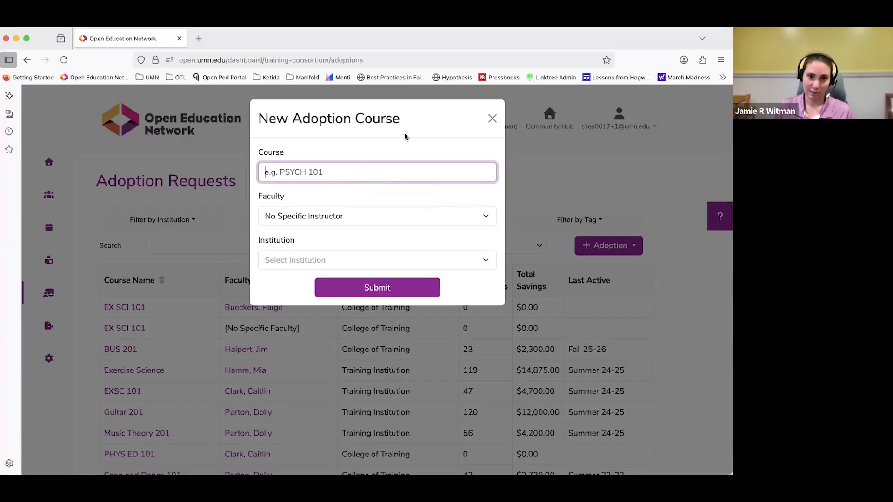
{"action": "left_click", "coordinate": [493, 120]}
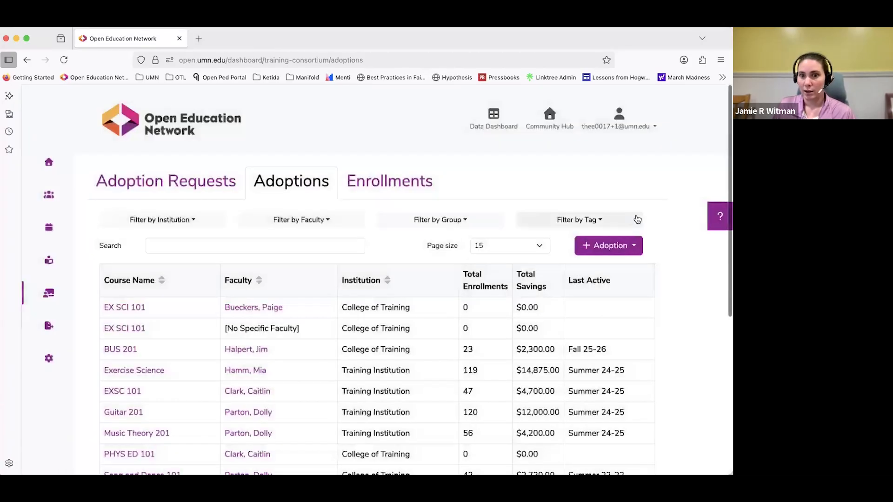
View the Import Adoptions instructions for importing multiple adoptions by spreadsheet, and close them without importing.
{"action": "left_click", "coordinate": [632, 251]}
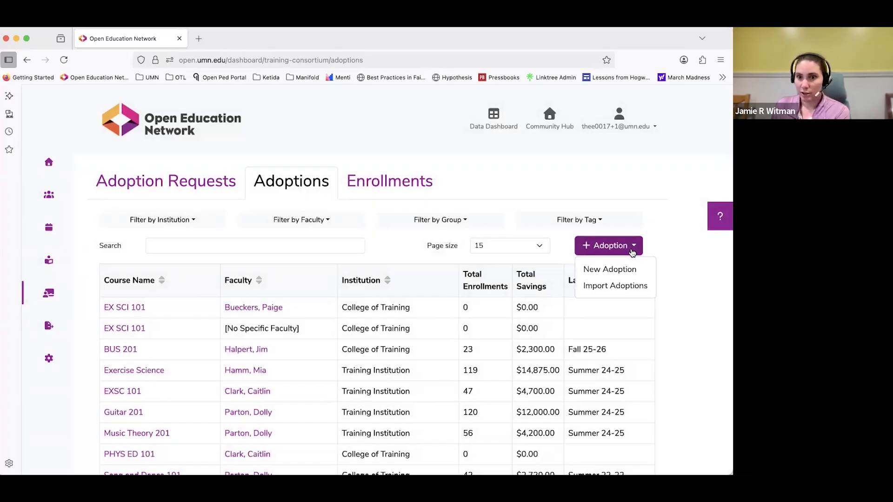
{"action": "left_click", "coordinate": [615, 287]}
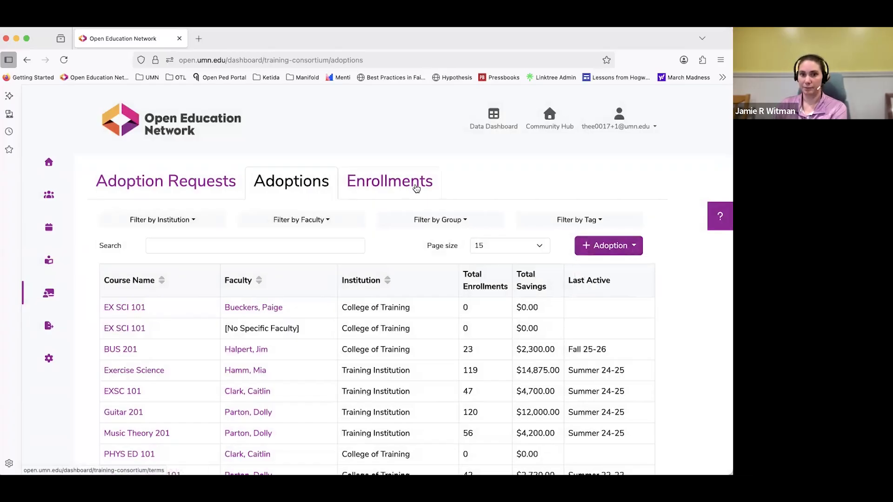
{"action": "left_click", "coordinate": [616, 250]}
{"action": "left_click", "coordinate": [603, 288]}
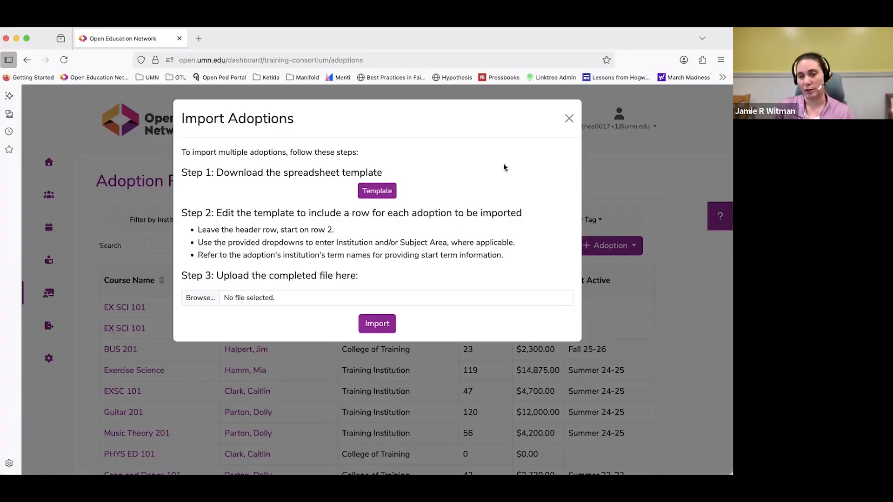
{"action": "left_click", "coordinate": [569, 120]}
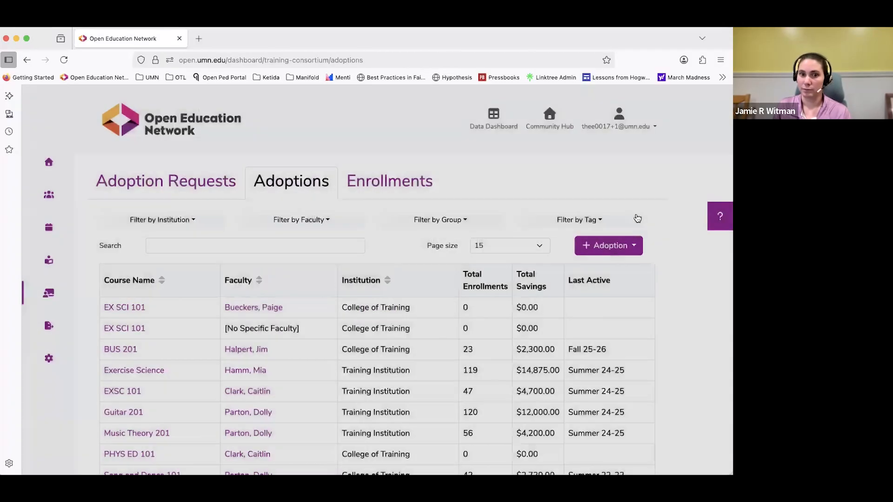
Open the Enrollments list and view the available academic years, keeping 2025 - 2026 selected.
{"action": "left_click", "coordinate": [400, 190]}
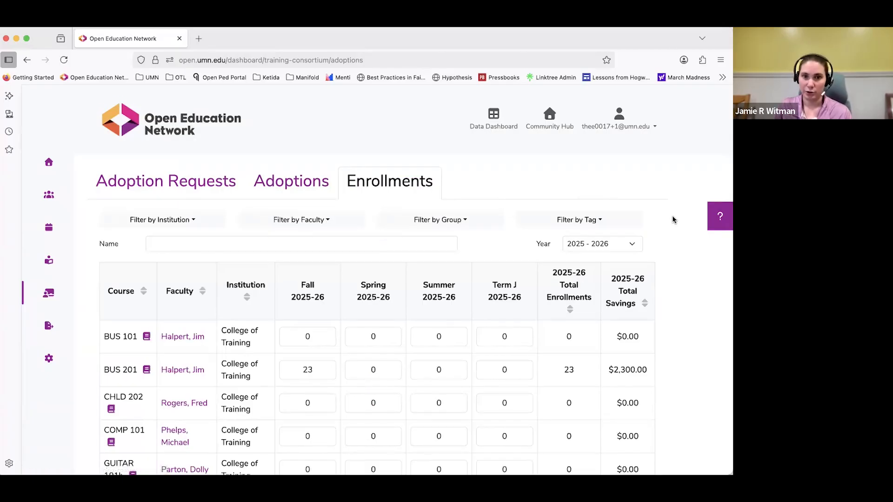
{"action": "scroll", "coordinate": [672, 216], "scroll_direction": "down", "scroll_amount": 1}
{"action": "scroll", "coordinate": [672, 219], "scroll_direction": "down", "scroll_amount": 1}
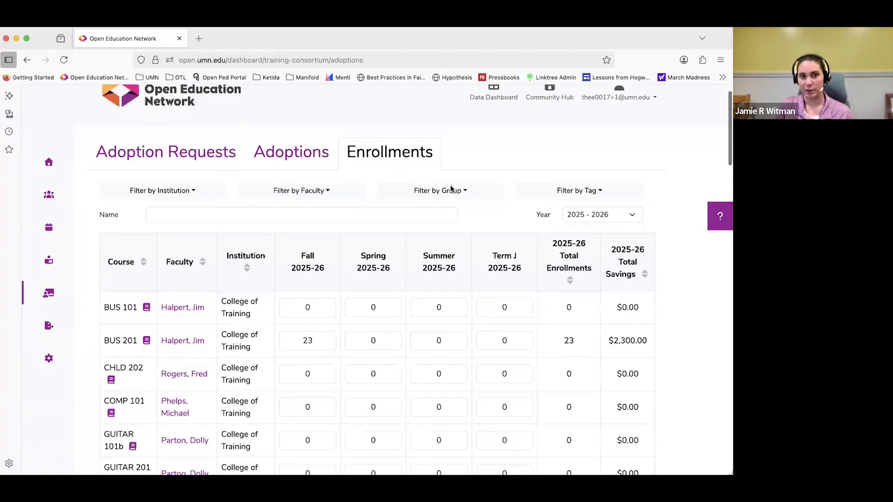
{"action": "scroll", "coordinate": [672, 209], "scroll_direction": "down", "scroll_amount": 3}
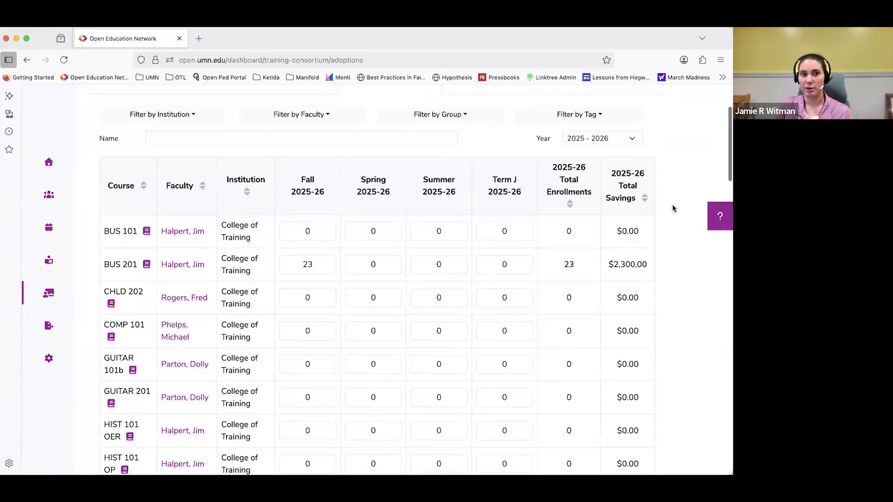
{"action": "left_click", "coordinate": [594, 140]}
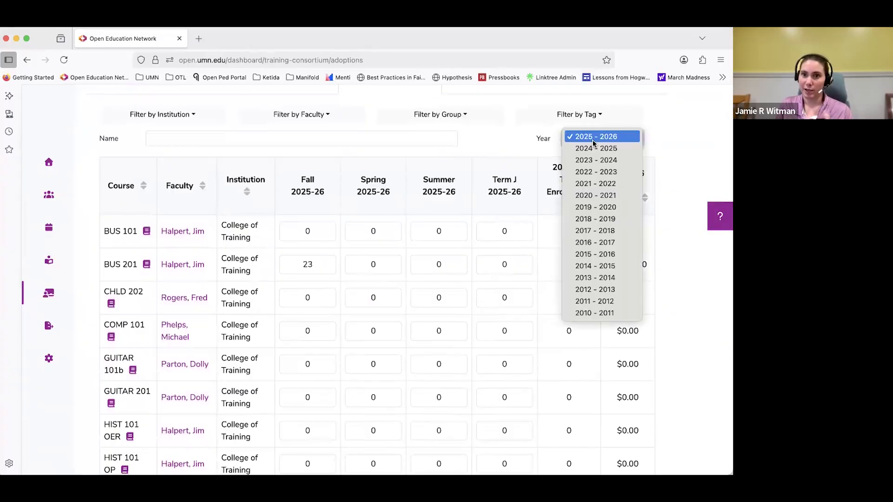
{"action": "left_click", "coordinate": [594, 140]}
{"action": "left_click", "coordinate": [675, 241]}
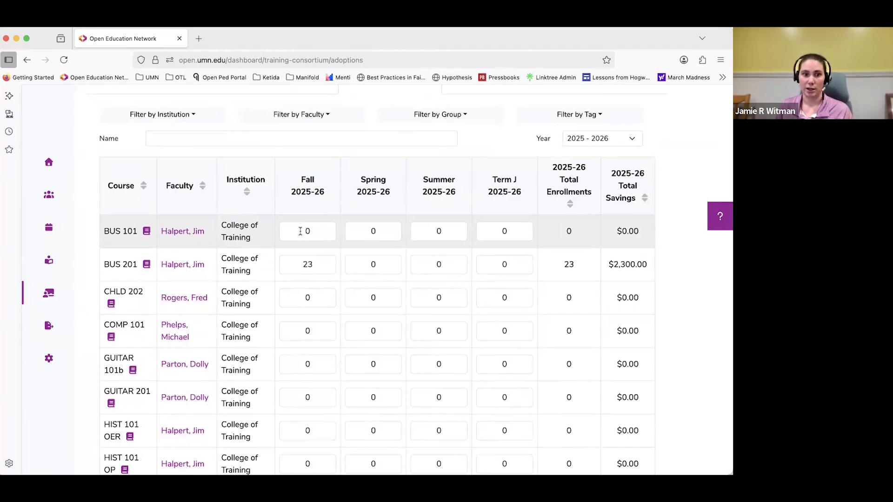
Examine the 2025-26 enrollment table's courses, faculty, term enrollment fields, and savings column.
{"action": "scroll", "coordinate": [303, 231], "scroll_direction": "down", "scroll_amount": 1}
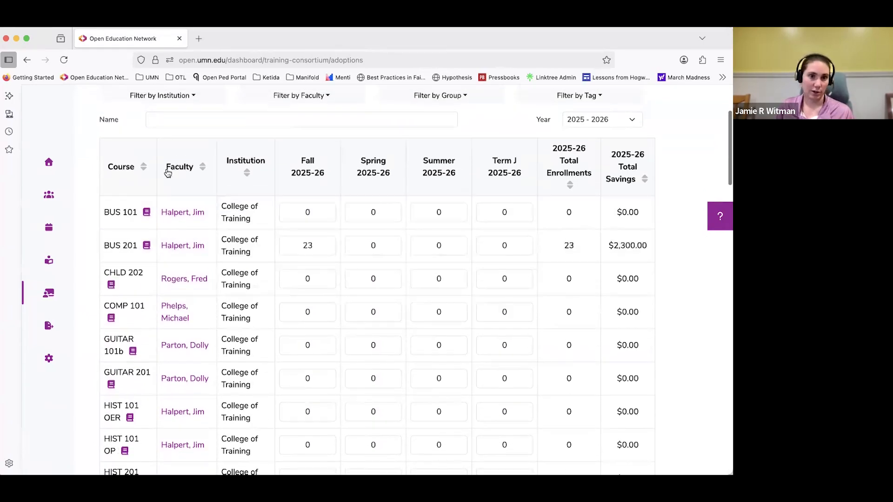
{"action": "scroll", "coordinate": [235, 172], "scroll_direction": "up", "scroll_amount": 2}
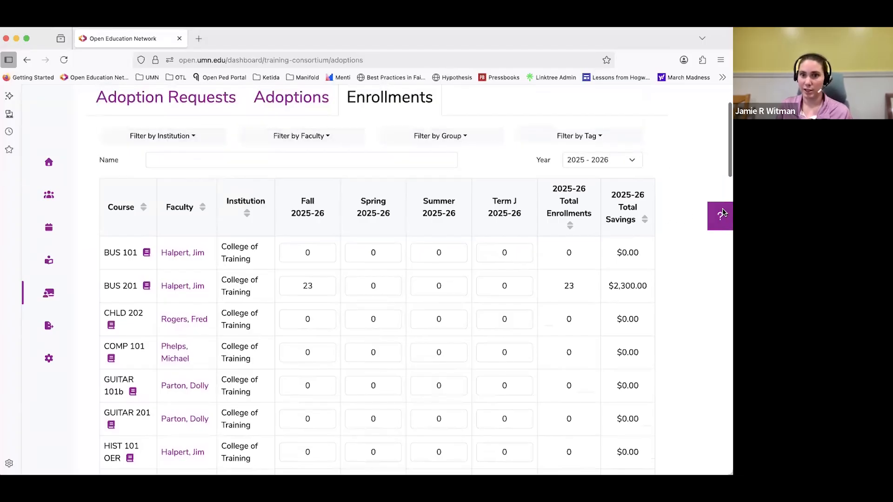
{"action": "scroll", "coordinate": [684, 257], "scroll_direction": "down", "scroll_amount": 2}
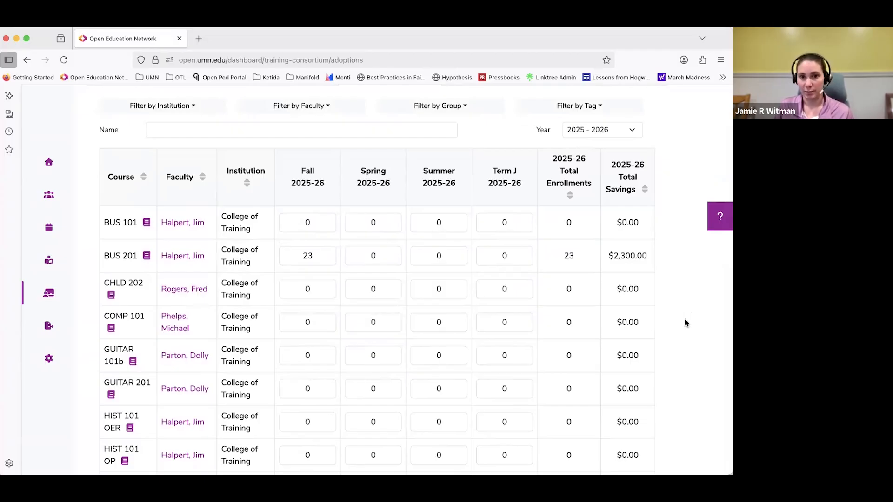
{"action": "scroll", "coordinate": [691, 317], "scroll_direction": "up", "scroll_amount": 3}
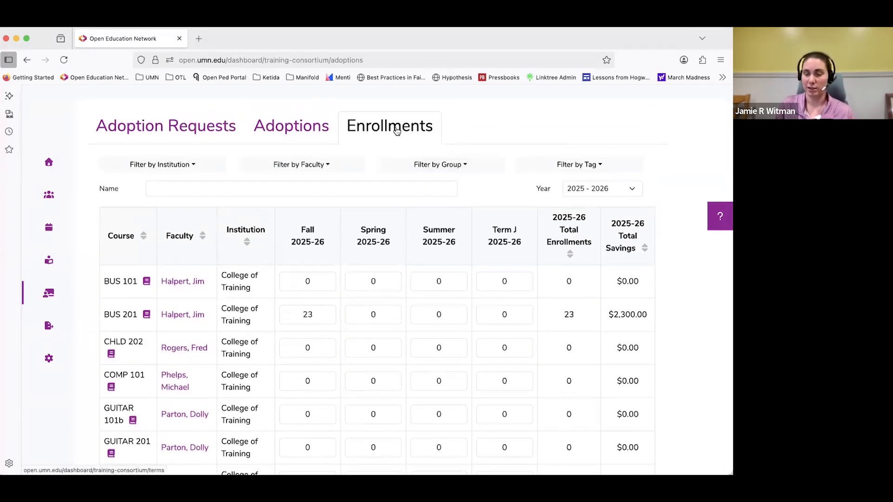
{"action": "scroll", "coordinate": [396, 131], "scroll_direction": "up", "scroll_amount": 2}
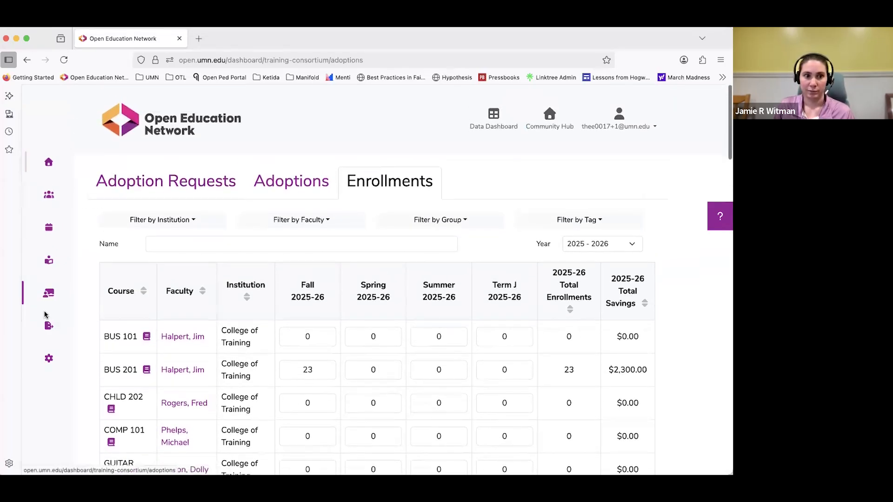
Open the Export section and read the Airtable setup instructions.
{"action": "left_click", "coordinate": [48, 326]}
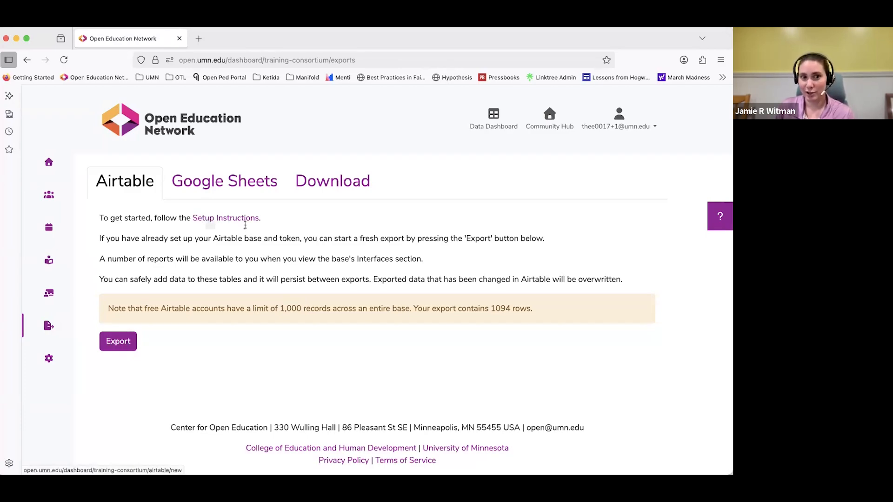
{"action": "left_click", "coordinate": [209, 221]}
{"action": "scroll", "coordinate": [507, 247], "scroll_direction": "down", "scroll_amount": 1}
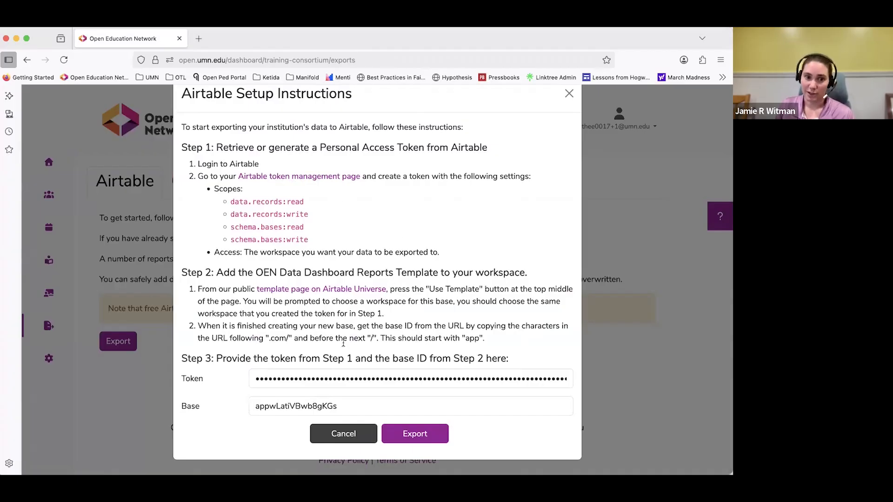
View the Data Dashboard Reports template page on Airtable Universe, close it, and close the setup instructions without exporting.
{"action": "left_click", "coordinate": [362, 290]}
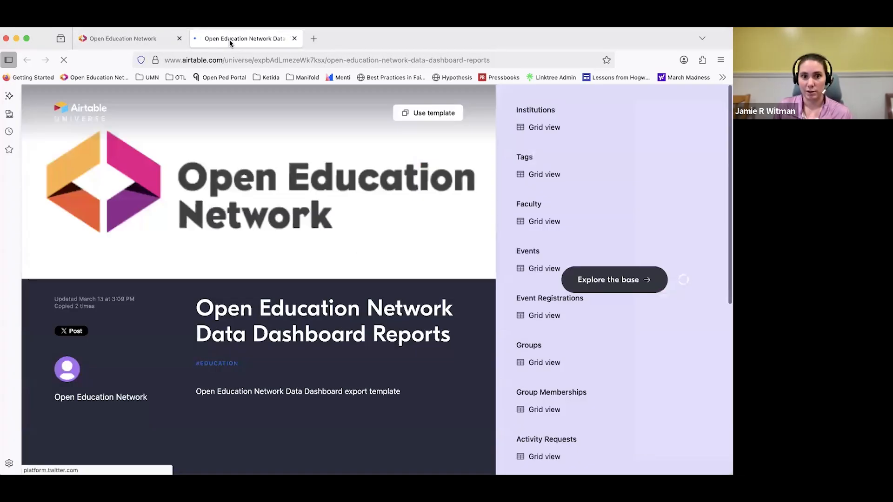
{"action": "scroll", "coordinate": [523, 271], "scroll_direction": "down", "scroll_amount": 5}
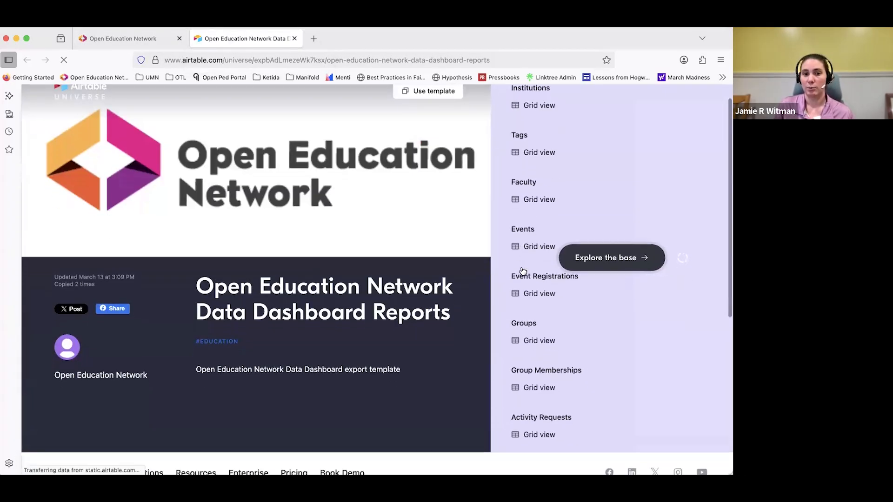
{"action": "scroll", "coordinate": [522, 271], "scroll_direction": "up", "scroll_amount": 5}
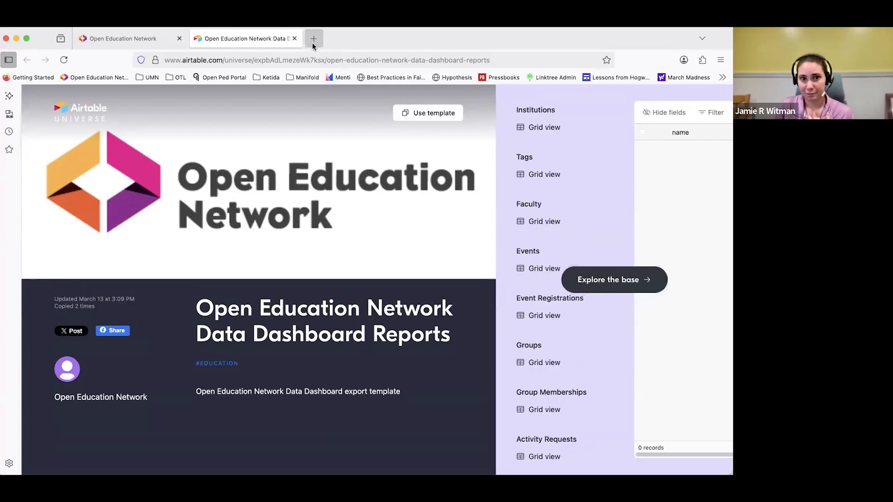
{"action": "left_click", "coordinate": [294, 40]}
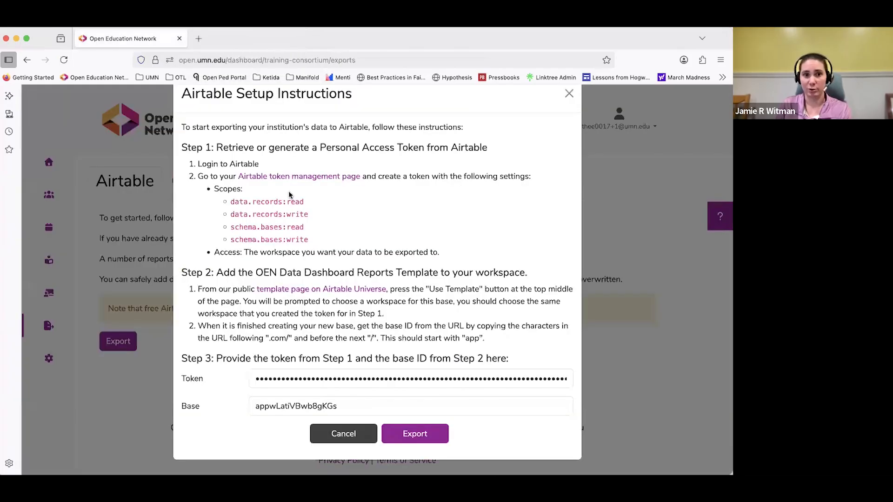
{"action": "scroll", "coordinate": [433, 182], "scroll_direction": "up", "scroll_amount": 2}
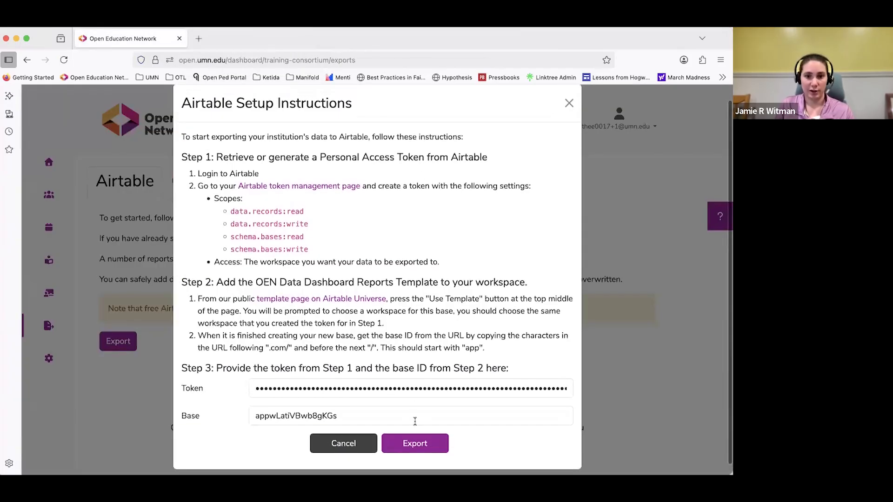
{"action": "left_click", "coordinate": [569, 103]}
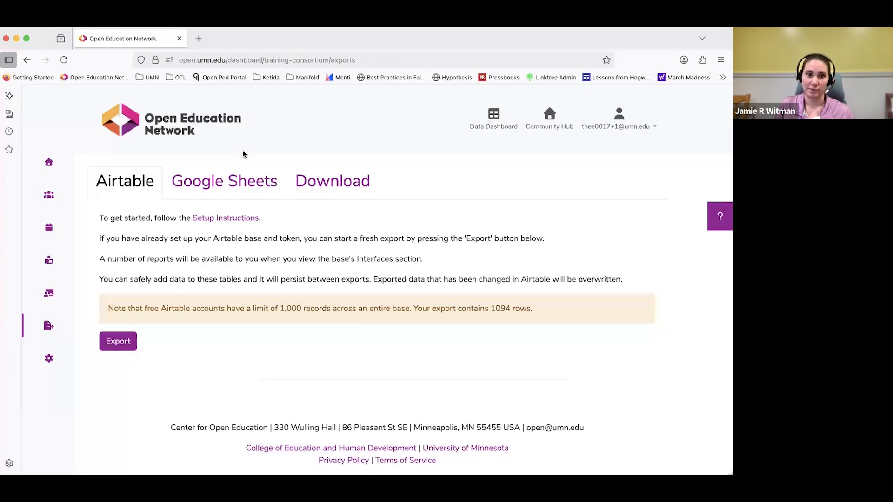
View the Google Sheets export option and the Institution Data offered for download, and collapse the Institution Data section.
{"action": "left_click", "coordinate": [228, 178]}
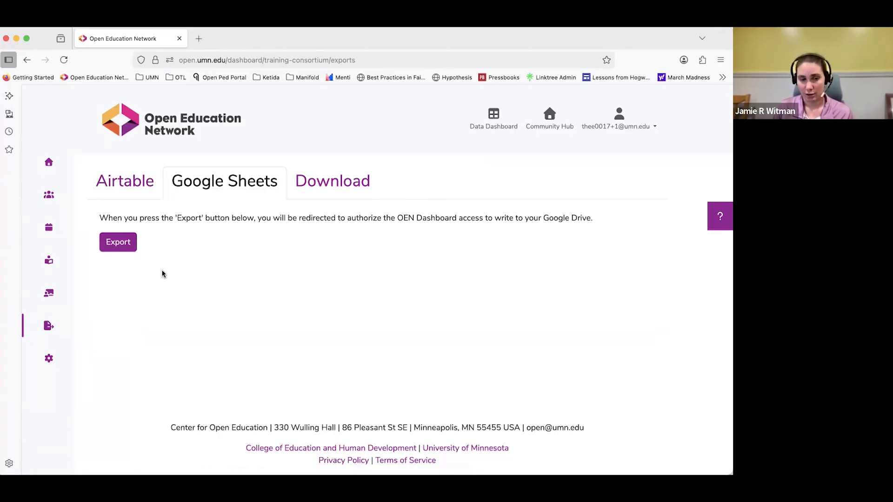
{"action": "left_click", "coordinate": [357, 183]}
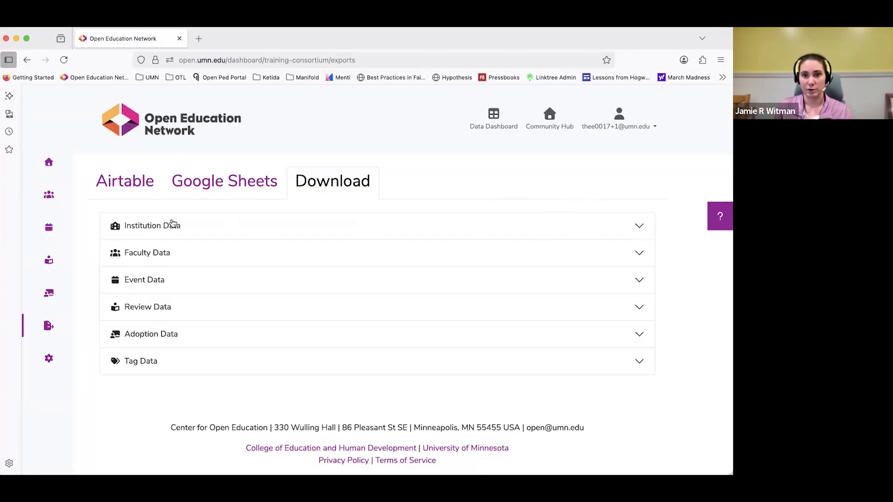
{"action": "left_click", "coordinate": [636, 228]}
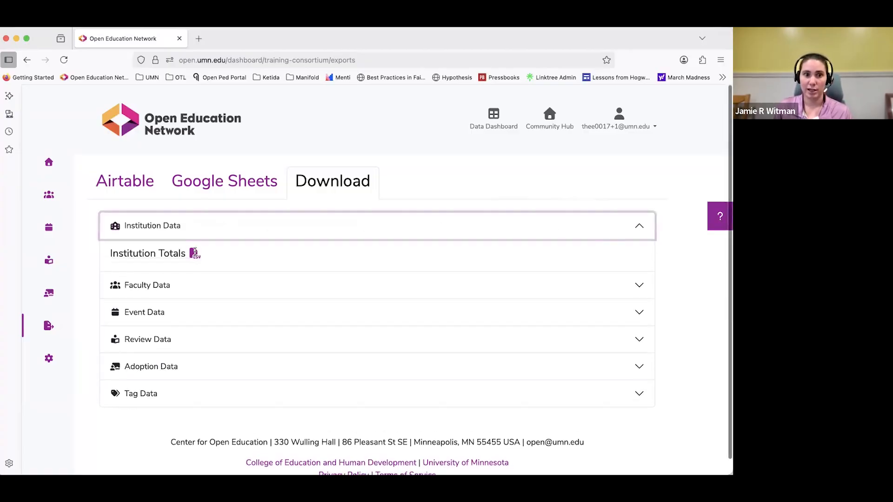
{"action": "left_click", "coordinate": [222, 233]}
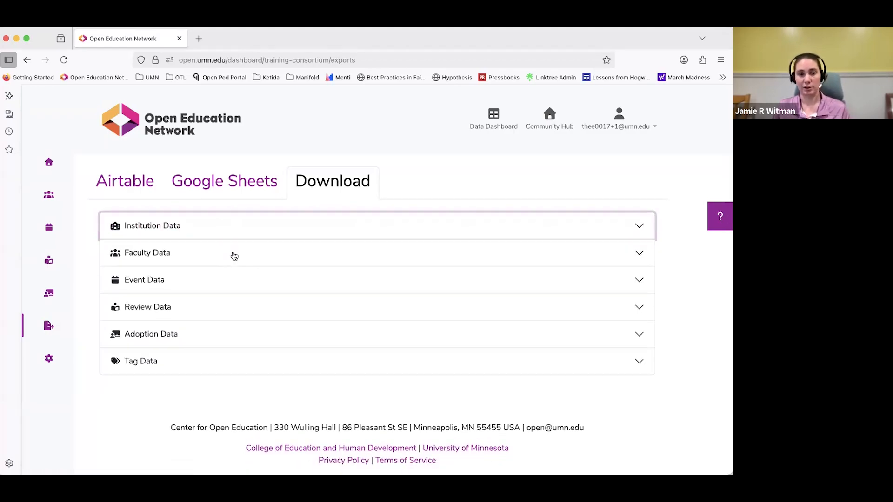
Expand the Faculty Data and Event Data download sections to view their CSV options, and collapse each one.
{"action": "left_click", "coordinate": [235, 257]}
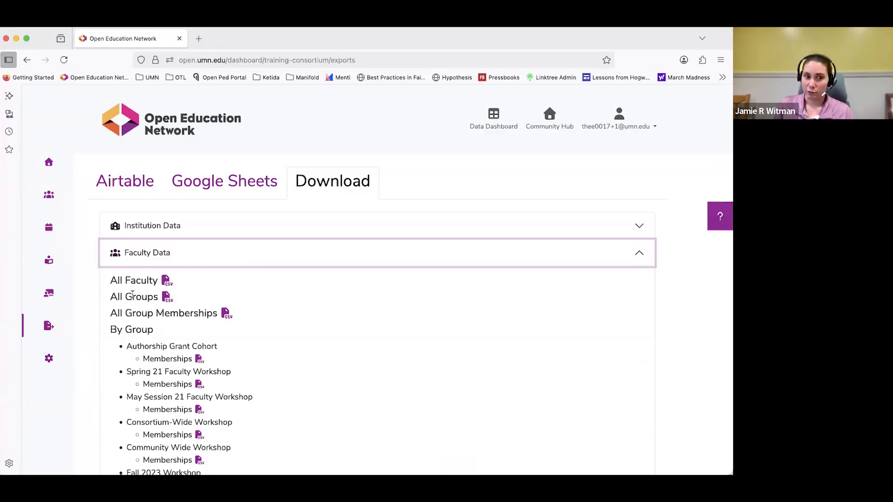
{"action": "scroll", "coordinate": [324, 312], "scroll_direction": "down", "scroll_amount": 1}
{"action": "scroll", "coordinate": [322, 311], "scroll_direction": "down", "scroll_amount": 2}
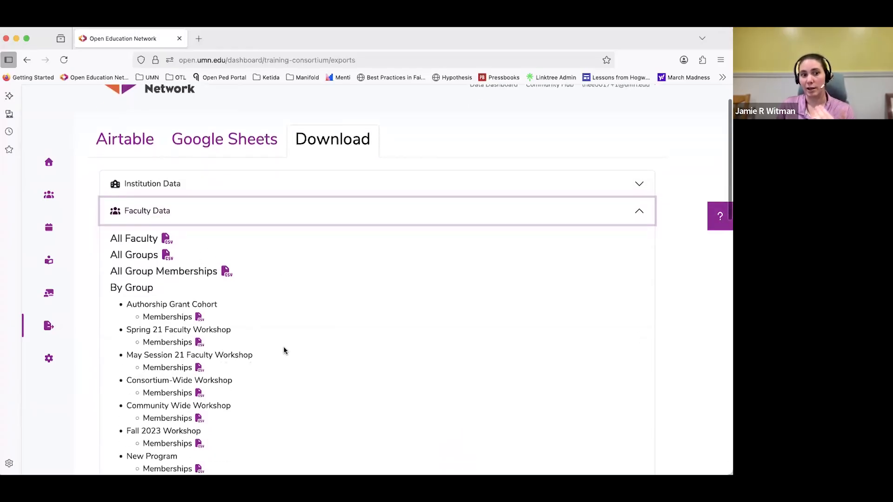
{"action": "left_click", "coordinate": [270, 214]}
{"action": "left_click", "coordinate": [194, 280]}
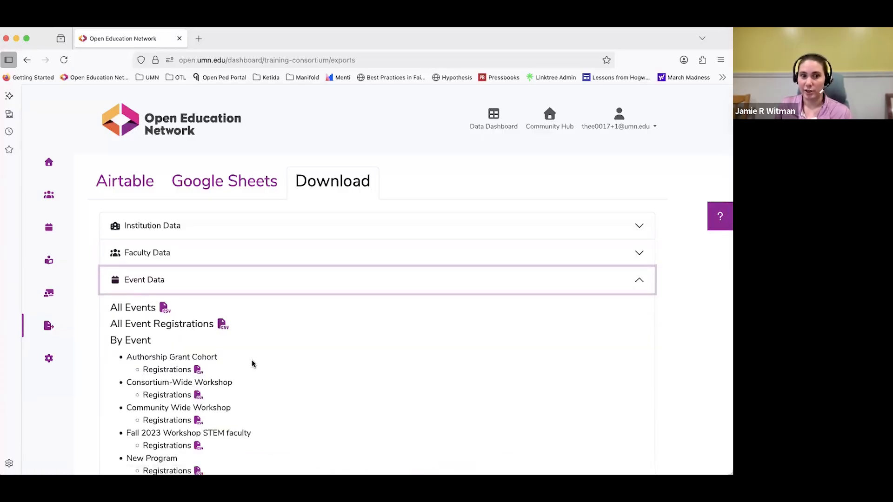
{"action": "left_click", "coordinate": [264, 288]}
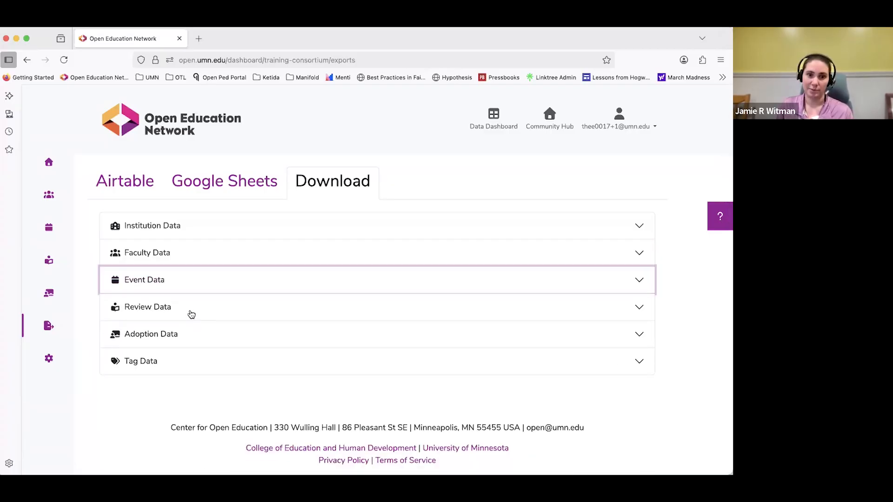
Expand the Review Data and Tag Data download sections to view their available exports, and collapse them.
{"action": "left_click", "coordinate": [191, 315]}
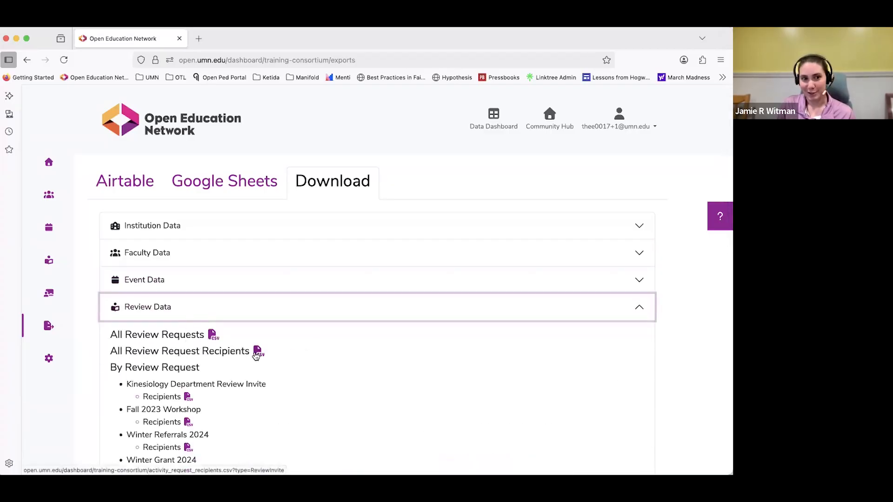
{"action": "left_click", "coordinate": [214, 307]}
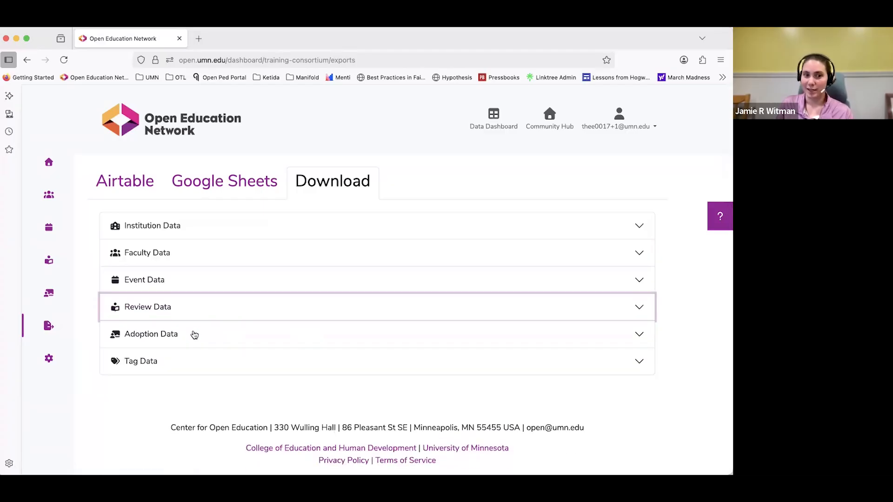
{"action": "left_click", "coordinate": [185, 361]}
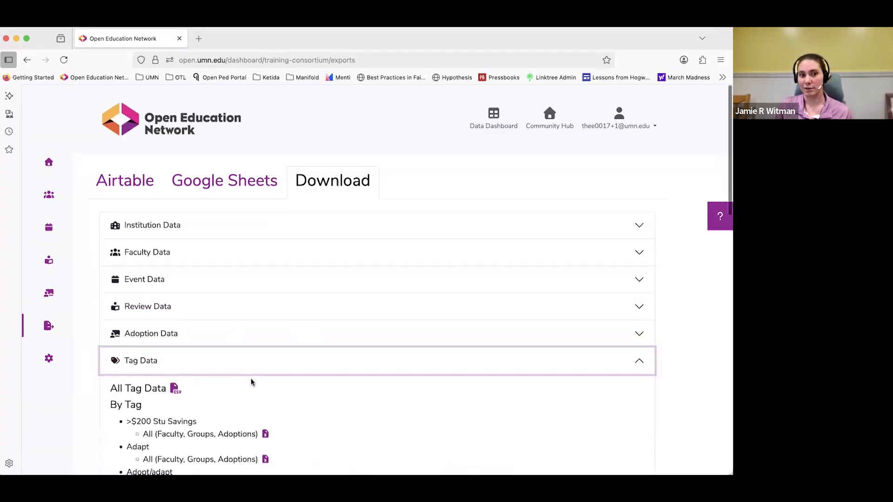
{"action": "scroll", "coordinate": [251, 378], "scroll_direction": "down", "scroll_amount": 2}
{"action": "left_click", "coordinate": [194, 297]}
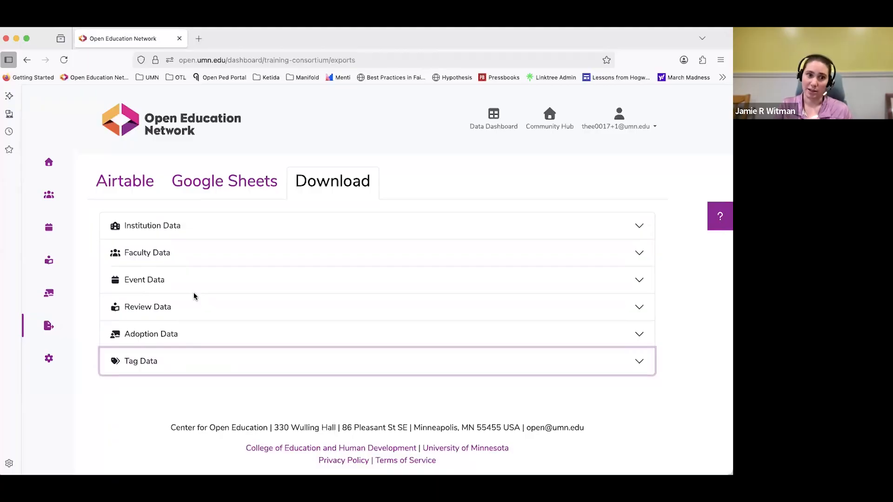
{"action": "left_click", "coordinate": [182, 370]}
{"action": "left_click", "coordinate": [111, 361]}
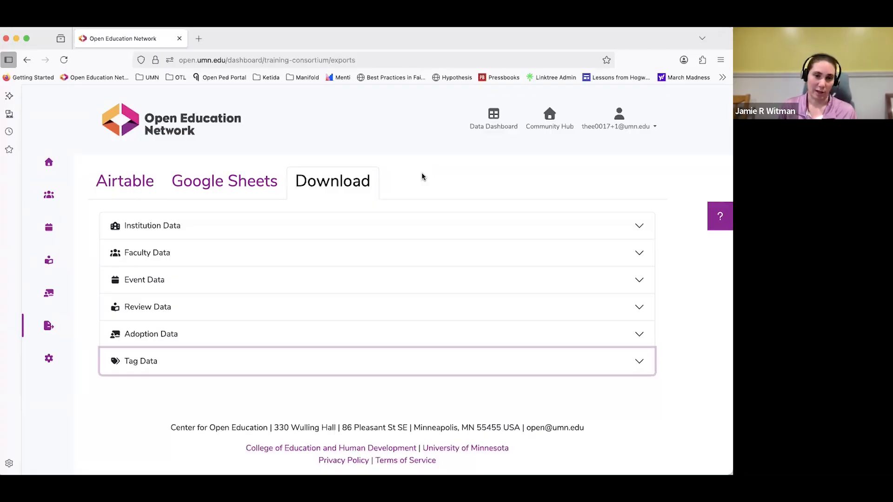
Return to the dashboard home page and open the Training Consortium Adoption Requests list.
{"action": "left_click", "coordinate": [50, 163]}
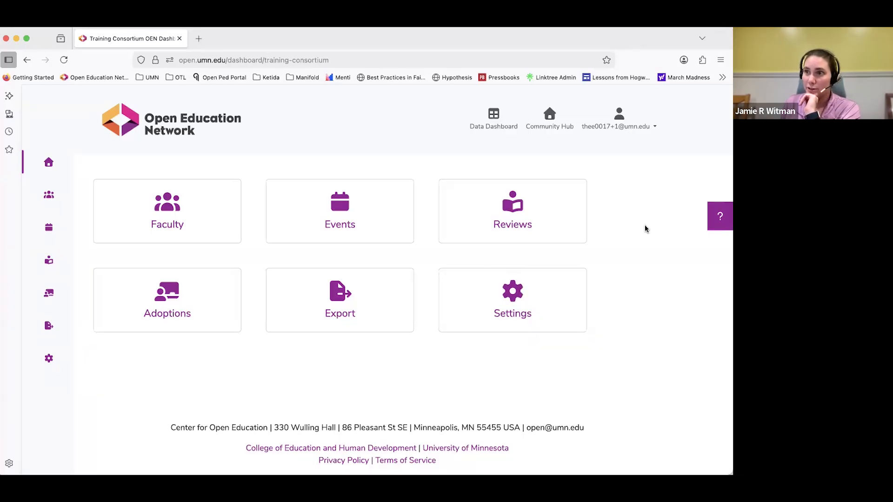
{"action": "key", "text": "super+Tab"}
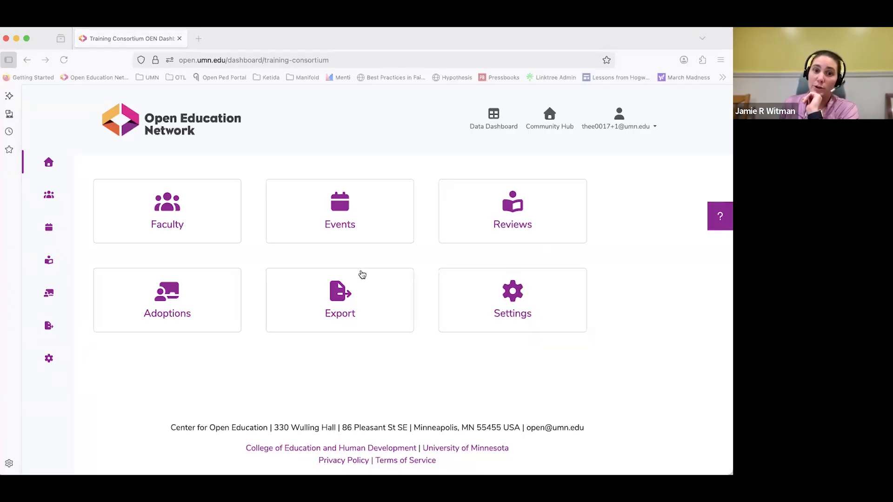
{"action": "left_click", "coordinate": [166, 287]}
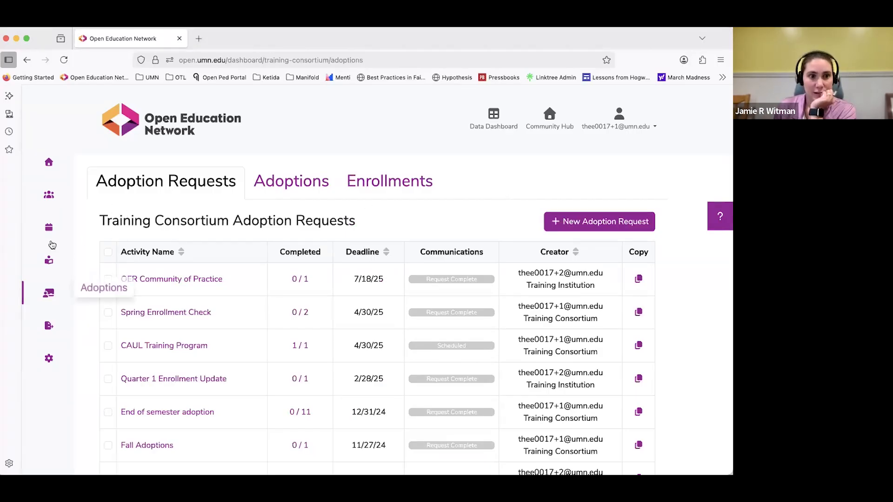
Open Paige Bueckers's adoptions from the Faculty list, expand the EX SCI 101 course, and open its new adoption form.
{"action": "left_click", "coordinate": [49, 195]}
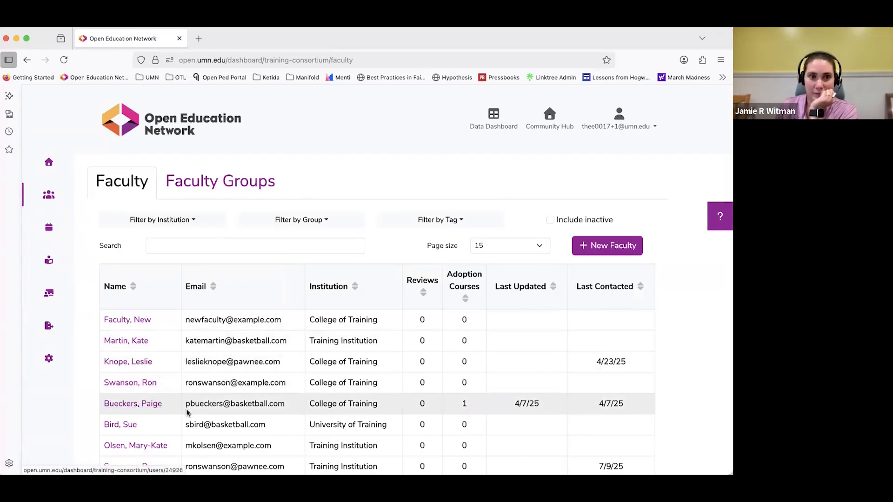
{"action": "scroll", "coordinate": [142, 405], "scroll_direction": "down", "scroll_amount": 1}
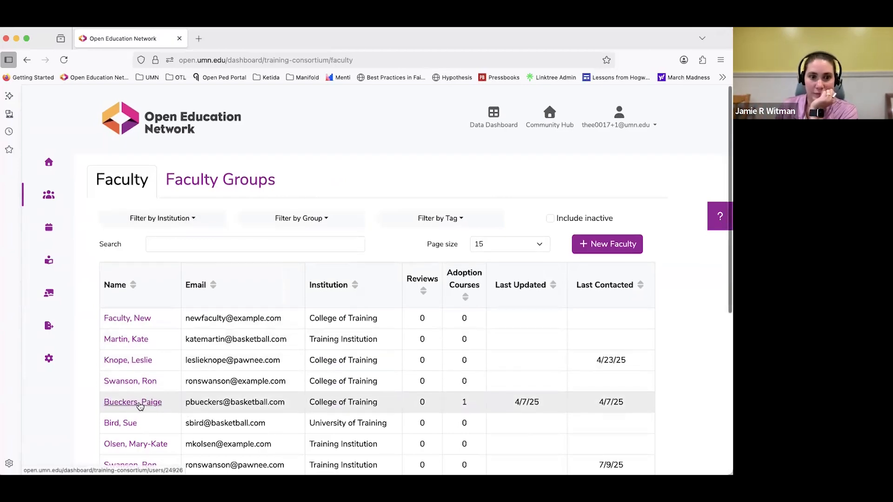
{"action": "left_click", "coordinate": [139, 405]}
{"action": "left_click", "coordinate": [260, 150]}
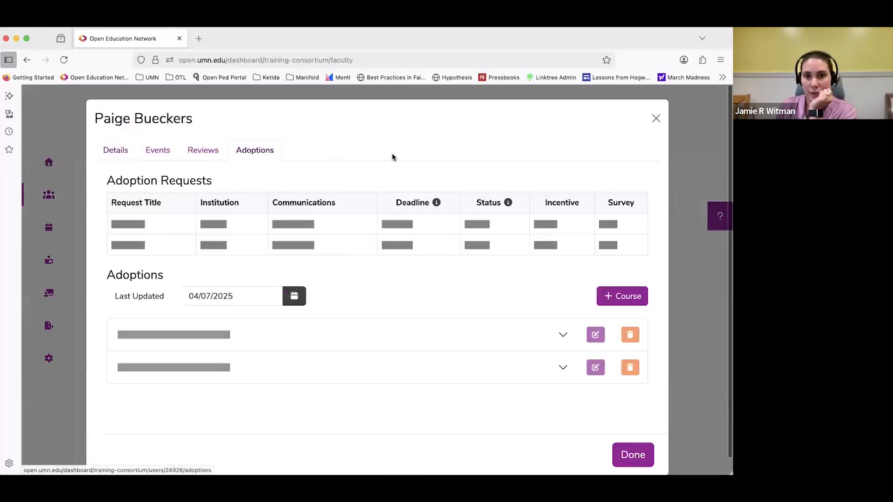
{"action": "left_click", "coordinate": [563, 327]}
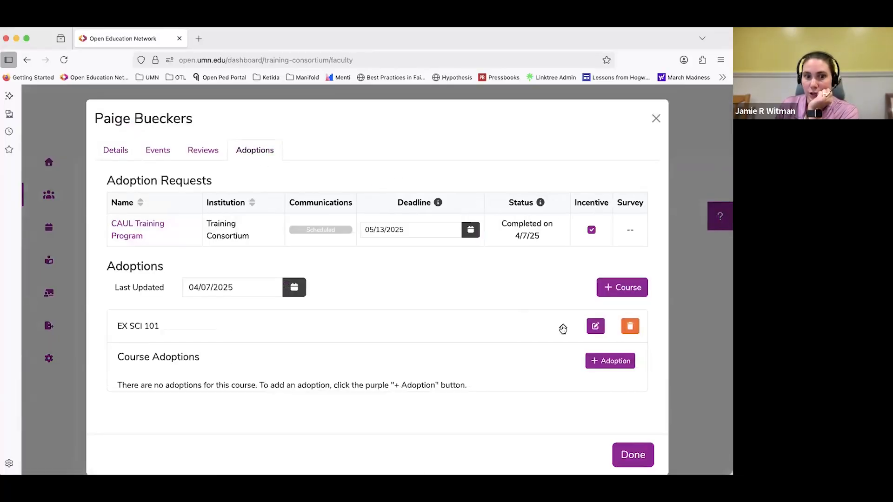
{"action": "left_click", "coordinate": [592, 365]}
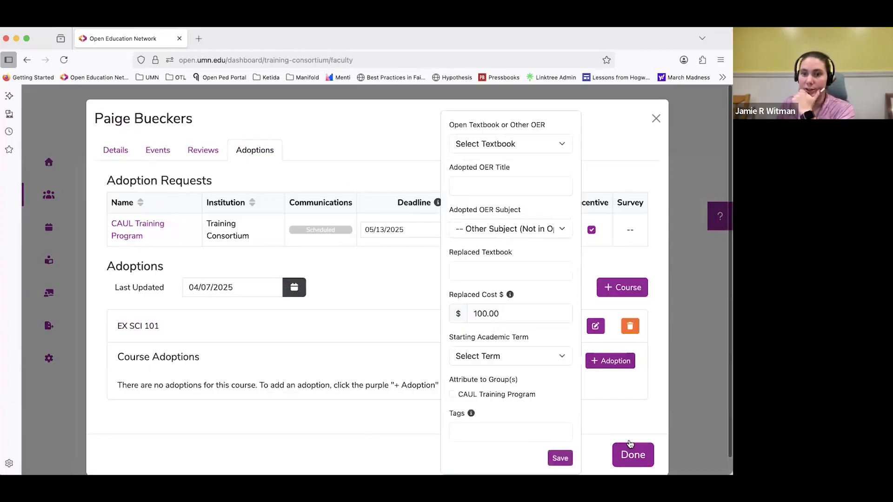
Leave the new adoption form without saving, view the faculty member's details and group memberships, and close the record.
{"action": "left_click", "coordinate": [679, 269]}
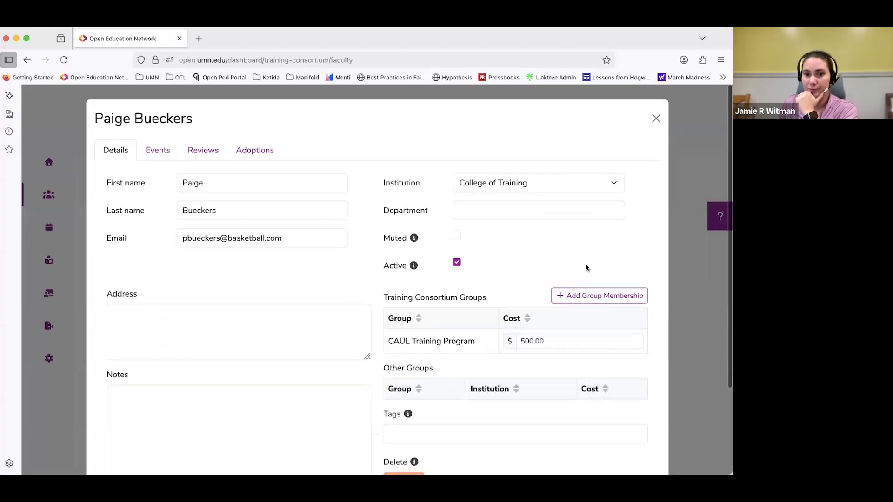
{"action": "scroll", "coordinate": [591, 288], "scroll_direction": "down", "scroll_amount": 3}
{"action": "left_click", "coordinate": [639, 438]}
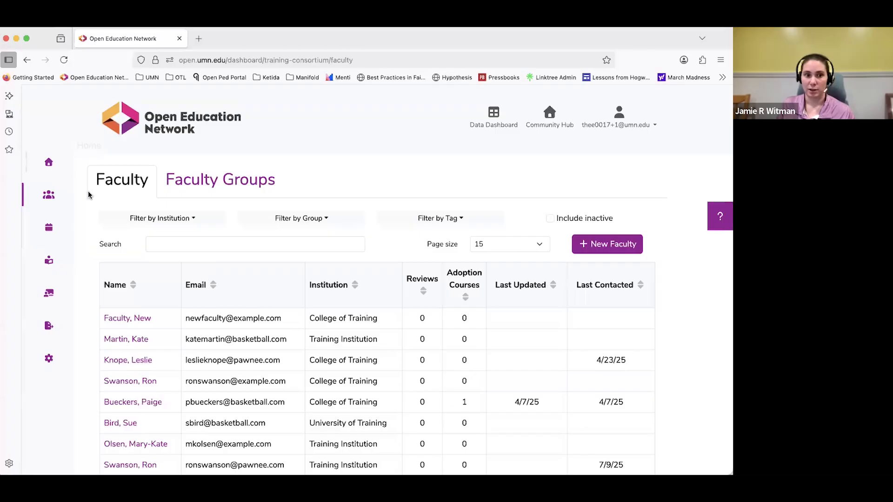
Browse the Faculty list through to its second page.
{"action": "scroll", "coordinate": [261, 407], "scroll_direction": "down", "scroll_amount": 5}
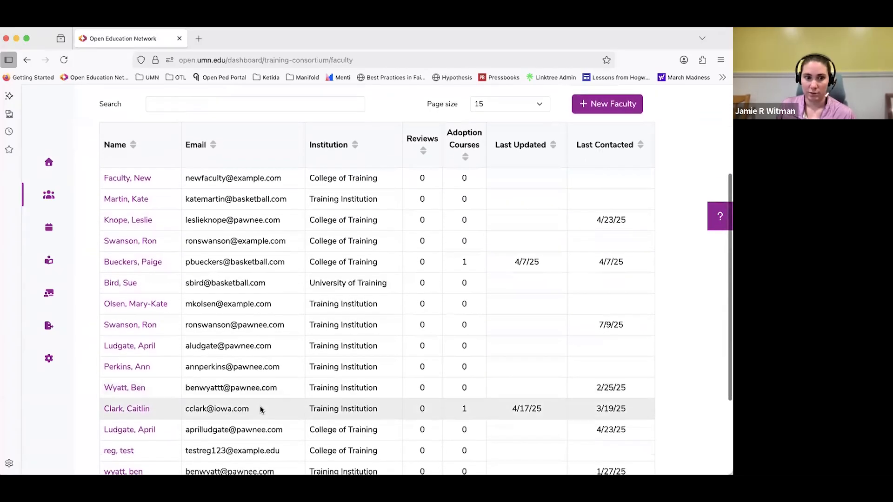
{"action": "scroll", "coordinate": [260, 410], "scroll_direction": "down", "scroll_amount": 3}
{"action": "left_click", "coordinate": [418, 386]}
{"action": "scroll", "coordinate": [207, 365], "scroll_direction": "up", "scroll_amount": 2}
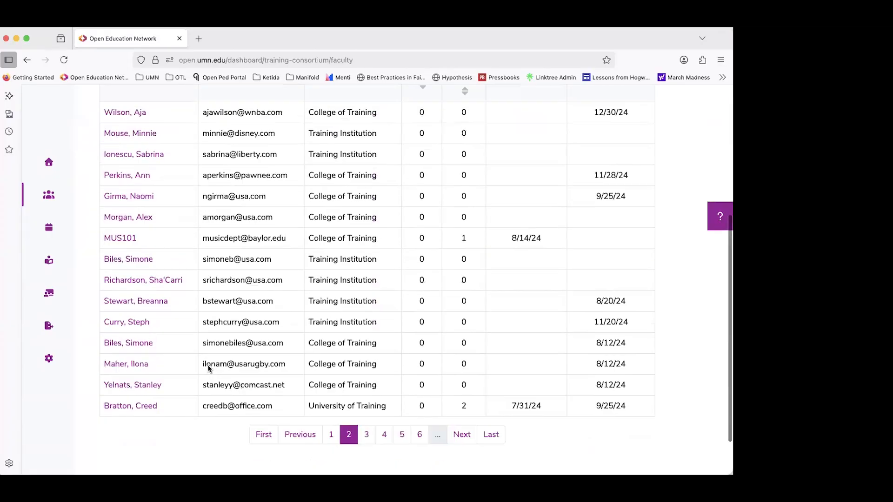
{"action": "scroll", "coordinate": [207, 364], "scroll_direction": "up", "scroll_amount": 4}
Search the Faculty list for "dolly parton".
{"action": "left_click", "coordinate": [217, 208]}
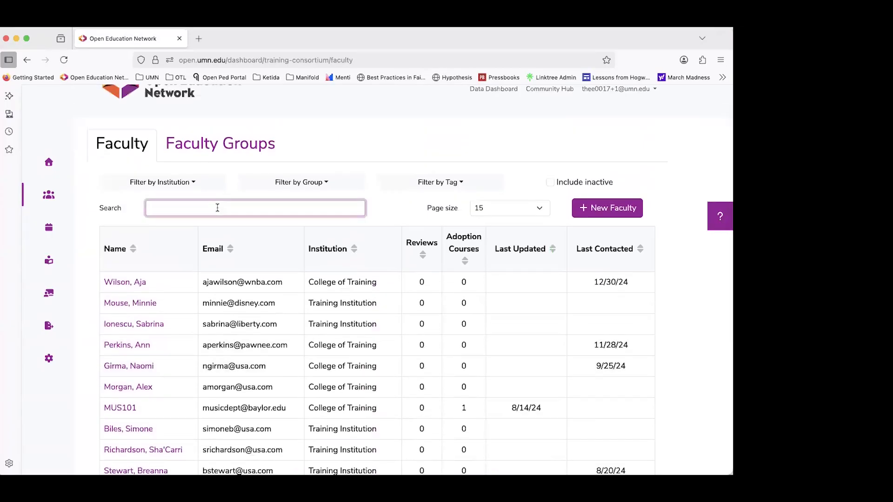
{"action": "type", "text": "dolly parton"}
{"action": "scroll", "coordinate": [256, 216], "scroll_direction": "down", "scroll_amount": 3}
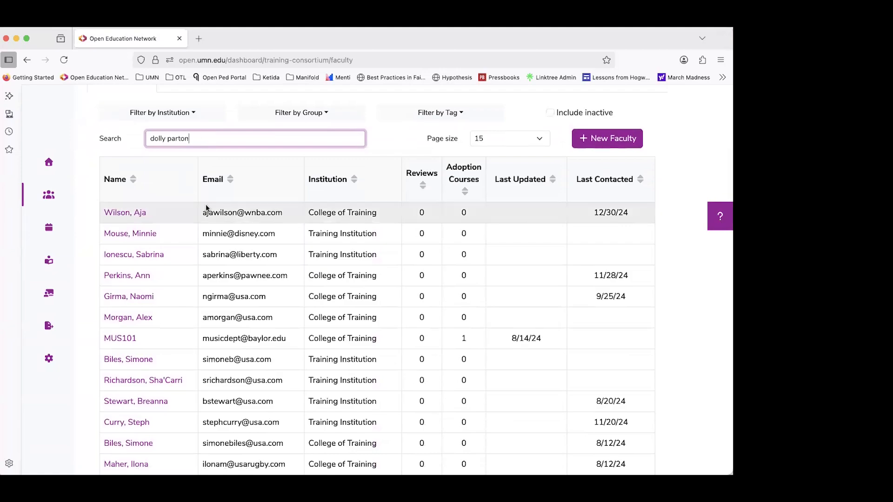
Try to open the third page of the Faculty list and look through its entries.
{"action": "scroll", "coordinate": [260, 230], "scroll_direction": "down", "scroll_amount": 4}
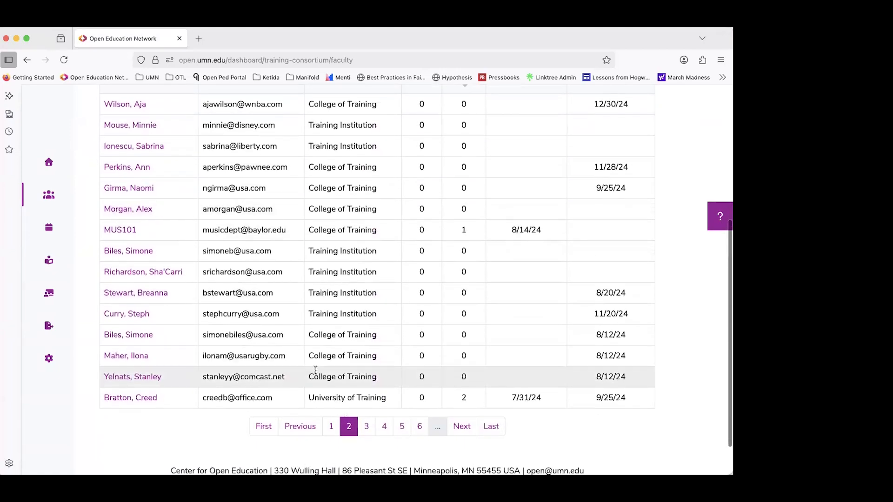
{"action": "left_click", "coordinate": [366, 427]}
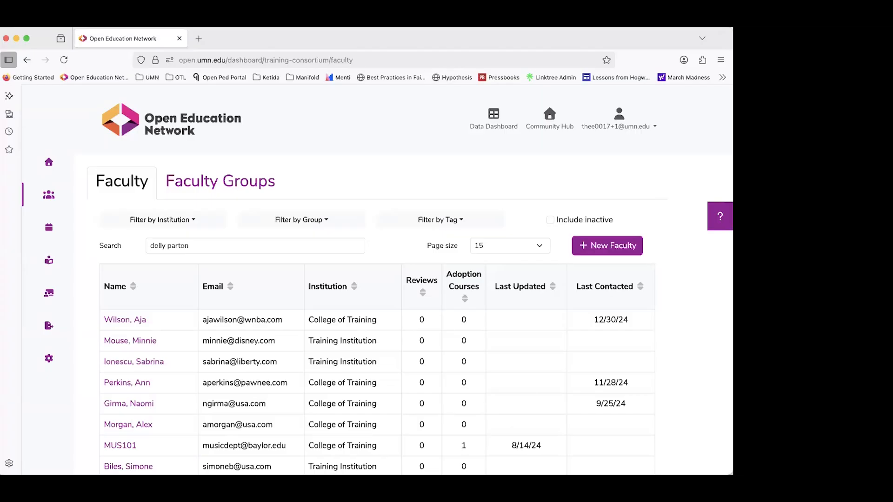
{"action": "scroll", "coordinate": [693, 370], "scroll_direction": "down", "scroll_amount": 3}
{"action": "scroll", "coordinate": [696, 364], "scroll_direction": "down", "scroll_amount": 3}
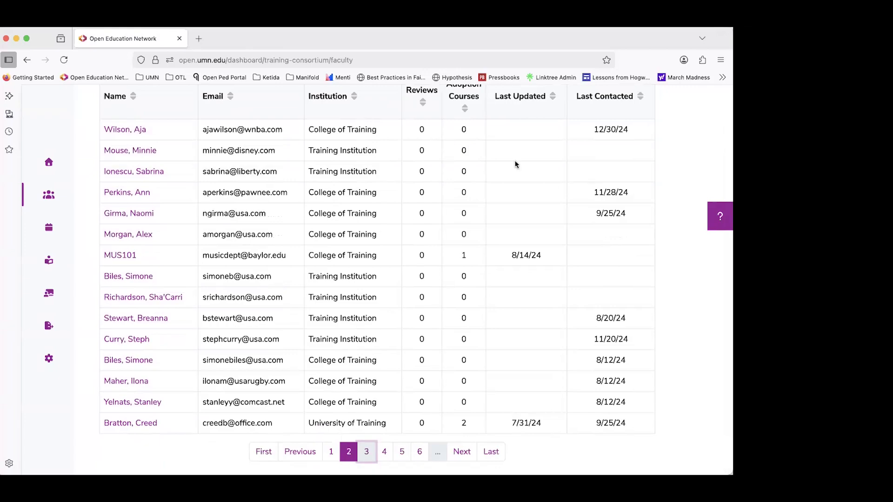
{"action": "left_click", "coordinate": [660, 49]}
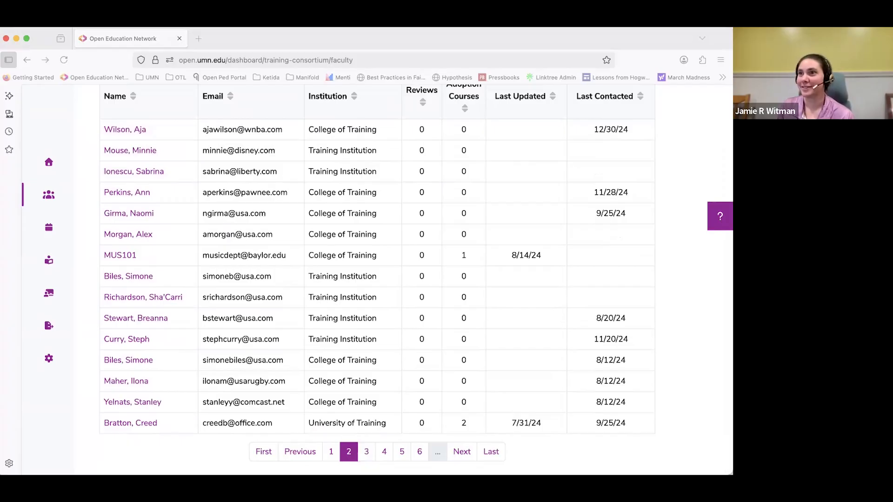
{"action": "scroll", "coordinate": [186, 192], "scroll_direction": "up", "scroll_amount": 3}
{"action": "scroll", "coordinate": [186, 192], "scroll_direction": "up", "scroll_amount": 2}
Leave the Faculty list and look over the Training Consortium review requests in the Reviews section.
{"action": "left_click", "coordinate": [48, 163]}
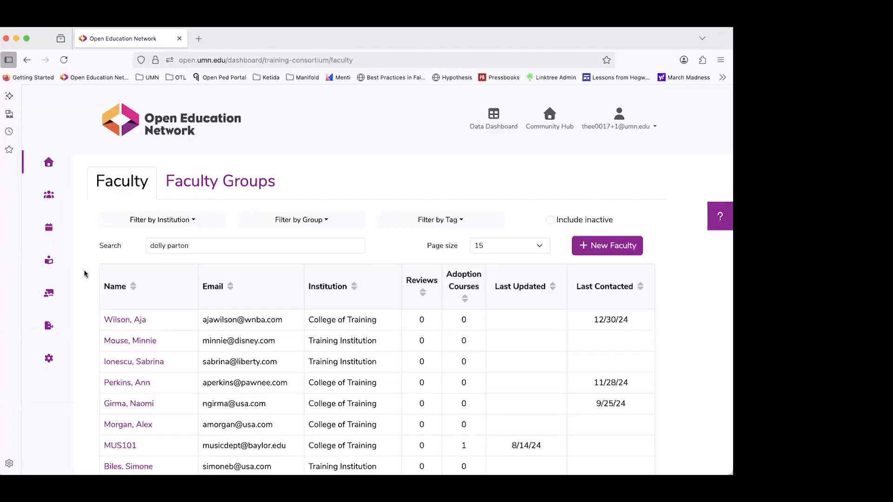
{"action": "left_click", "coordinate": [49, 260]}
{"action": "left_click", "coordinate": [50, 260]}
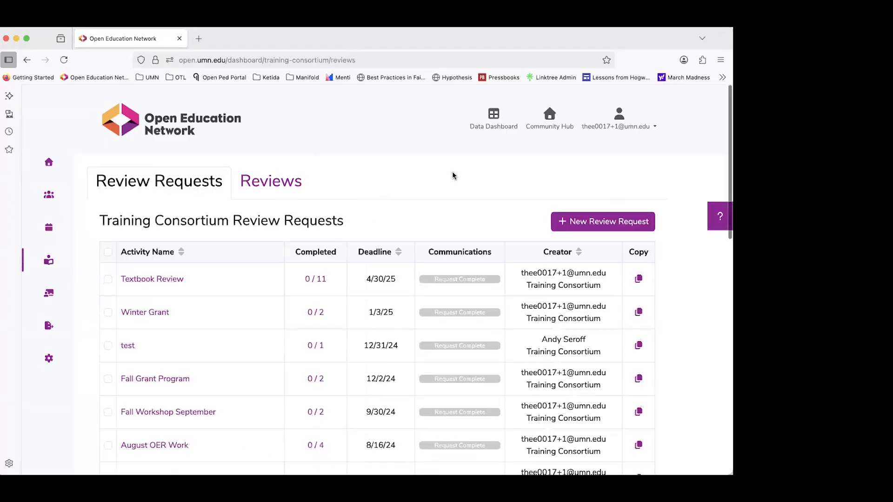
{"action": "scroll", "coordinate": [672, 215], "scroll_direction": "down", "scroll_amount": 1}
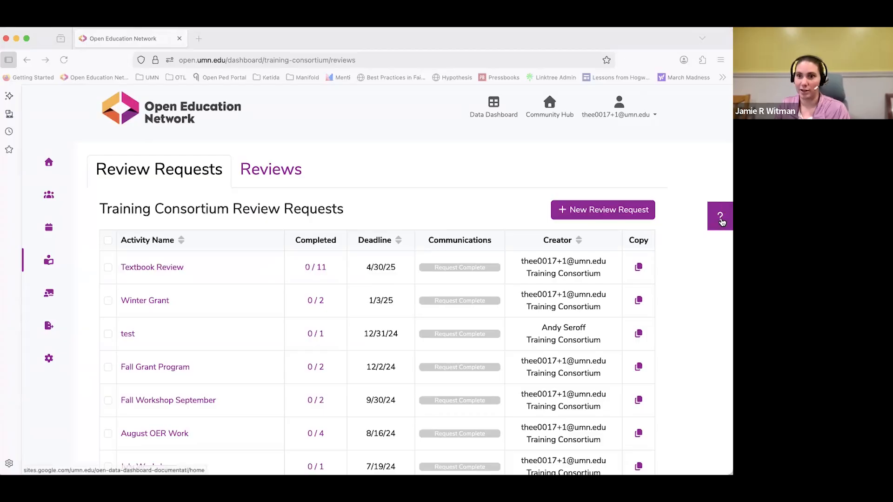
Open the Data Dashboard help documentation, browse the section overview on its home page, and close it.
{"action": "left_click", "coordinate": [721, 218]}
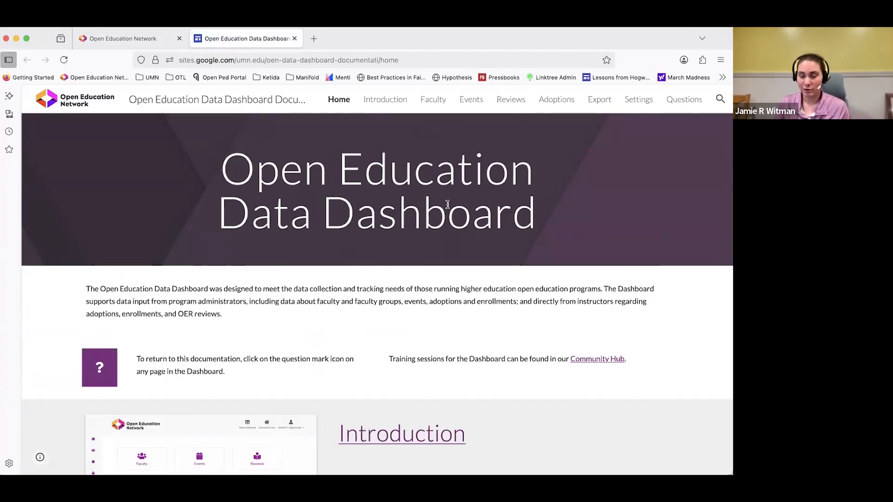
{"action": "scroll", "coordinate": [439, 270], "scroll_direction": "down", "scroll_amount": 5}
{"action": "scroll", "coordinate": [438, 270], "scroll_direction": "down", "scroll_amount": 2}
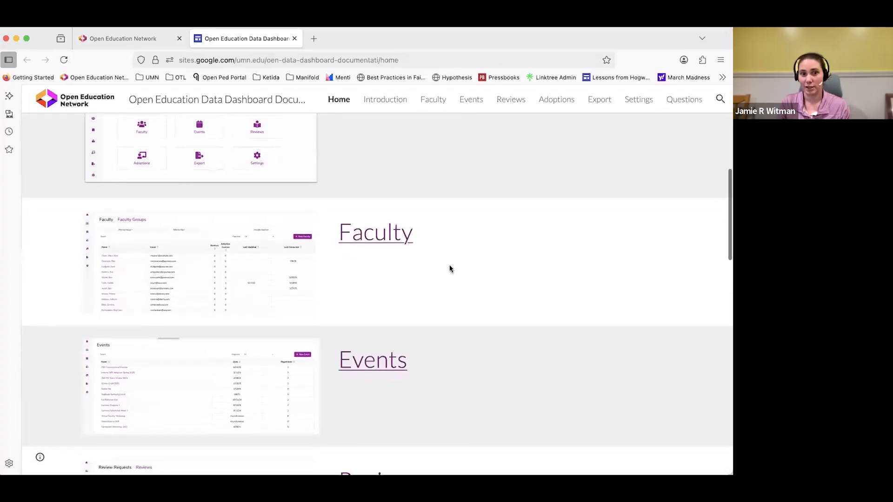
{"action": "scroll", "coordinate": [449, 268], "scroll_direction": "up", "scroll_amount": 4}
{"action": "scroll", "coordinate": [433, 252], "scroll_direction": "down", "scroll_amount": 8}
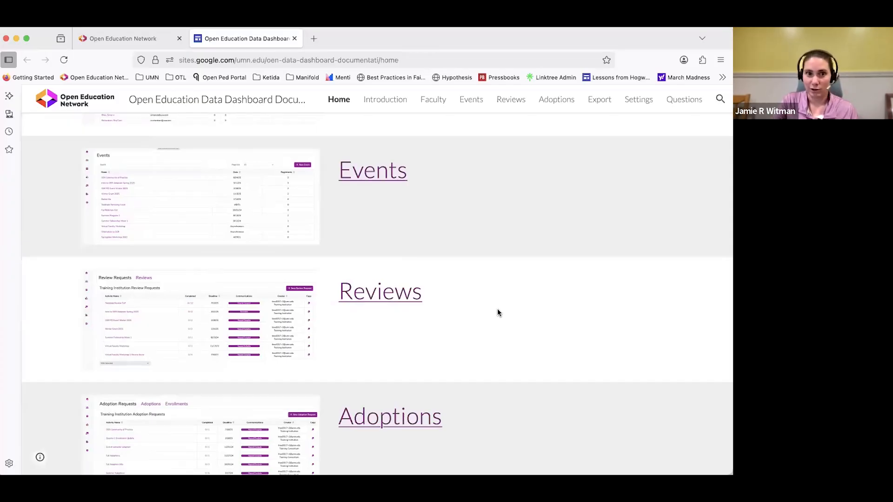
{"action": "scroll", "coordinate": [465, 279], "scroll_direction": "up", "scroll_amount": 10}
{"action": "left_click", "coordinate": [296, 39]}
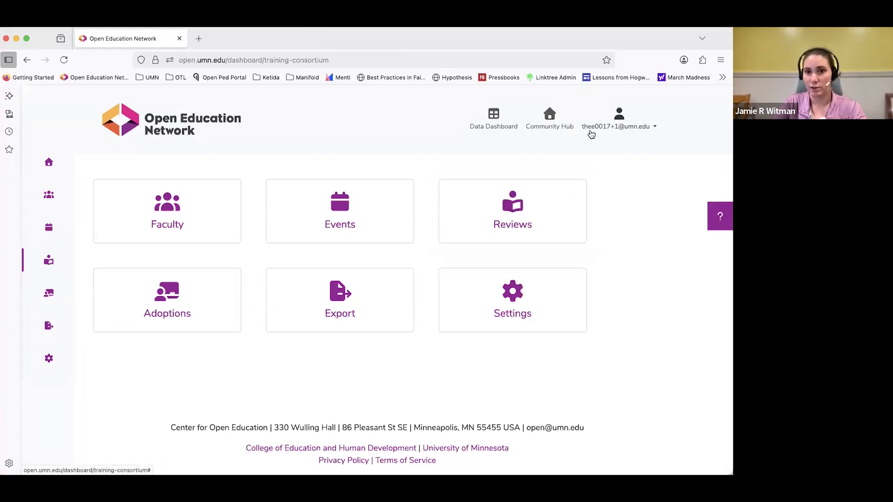
Open the Report Issues/Feedback form, review its feedback and troubleshooting questions, and close it without submitting.
{"action": "left_click", "coordinate": [591, 133]}
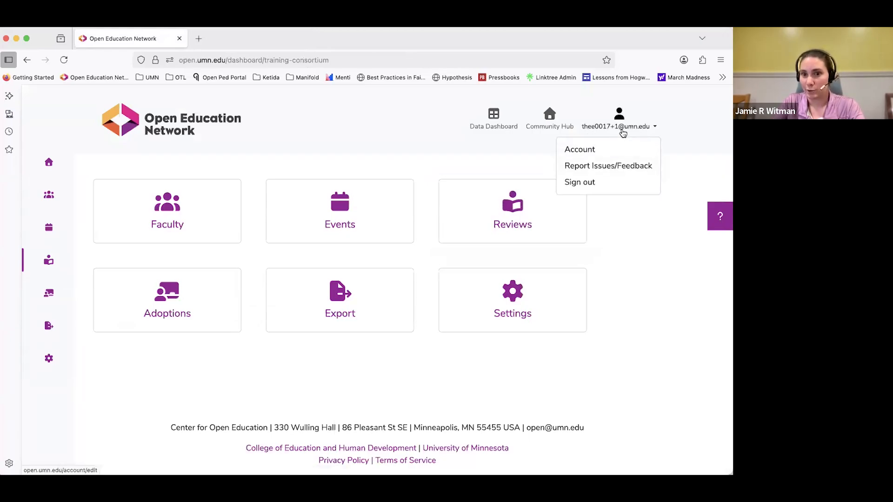
{"action": "left_click", "coordinate": [615, 166]}
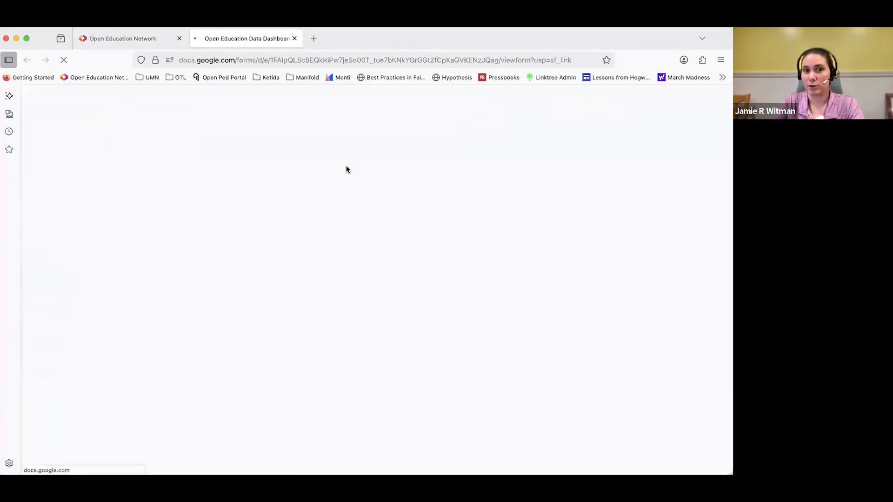
{"action": "scroll", "coordinate": [345, 193], "scroll_direction": "down", "scroll_amount": 6}
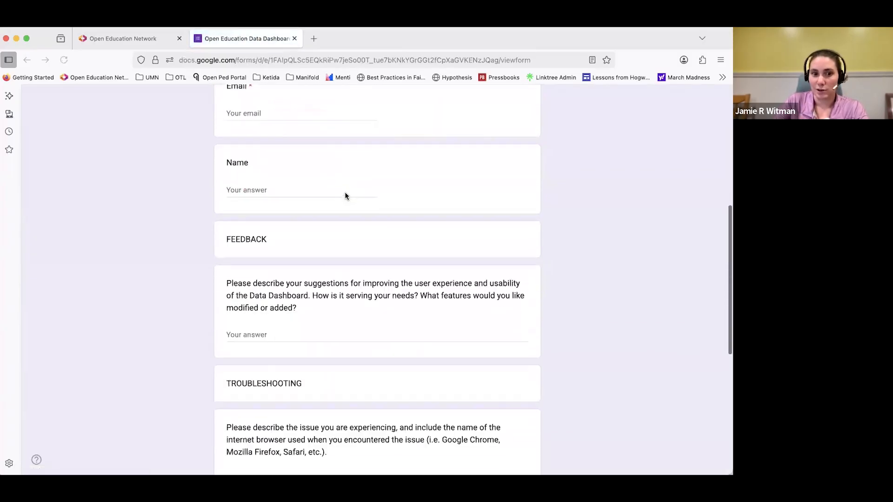
{"action": "scroll", "coordinate": [314, 255], "scroll_direction": "down", "scroll_amount": 5}
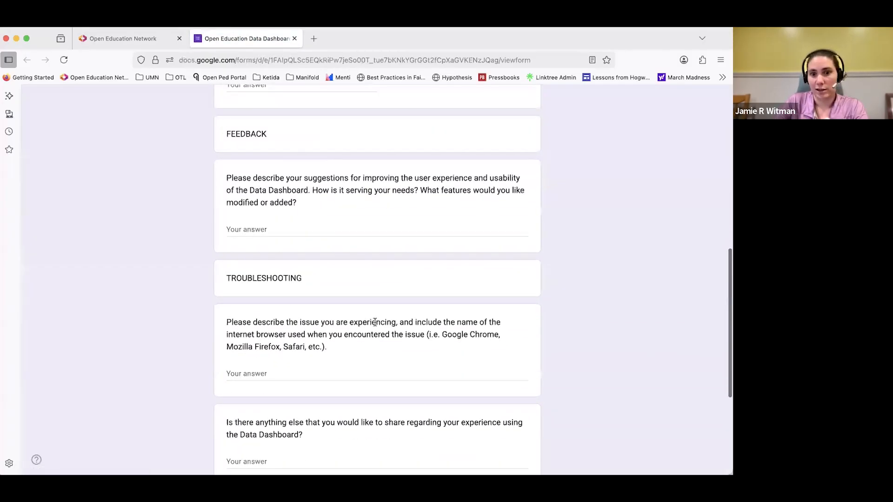
{"action": "scroll", "coordinate": [167, 275], "scroll_direction": "down", "scroll_amount": 3}
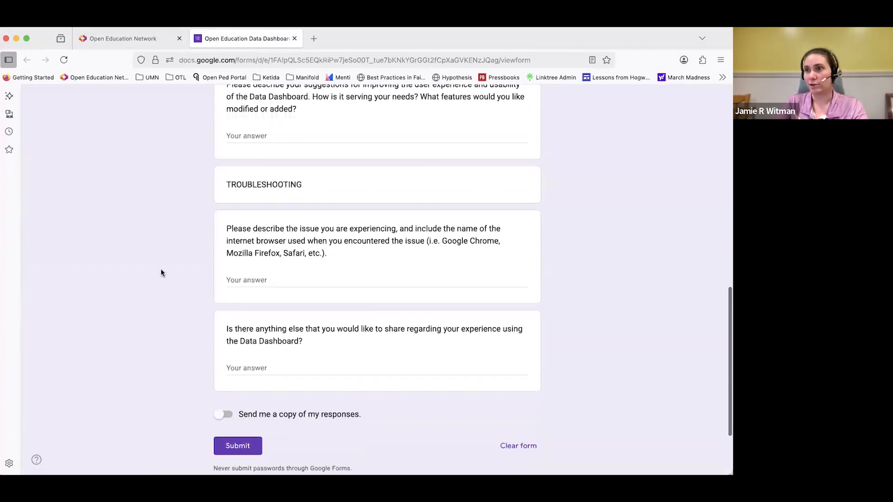
{"action": "scroll", "coordinate": [163, 269], "scroll_direction": "up", "scroll_amount": 15}
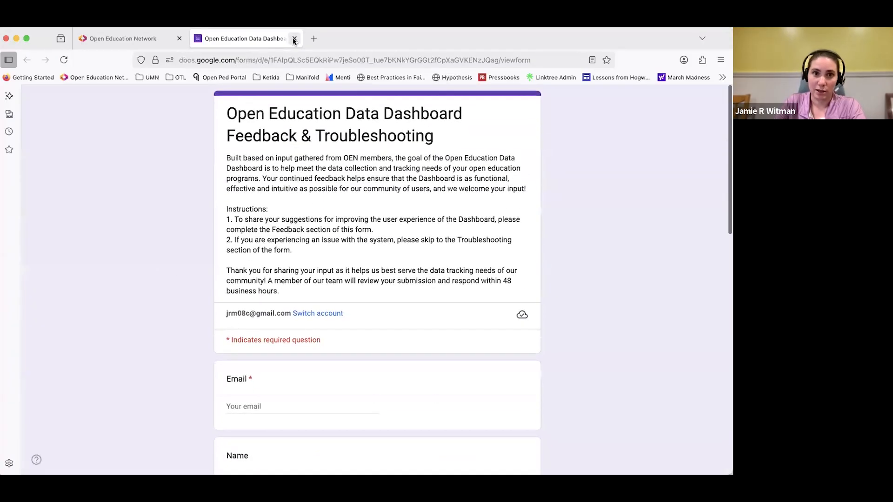
{"action": "left_click", "coordinate": [294, 39]}
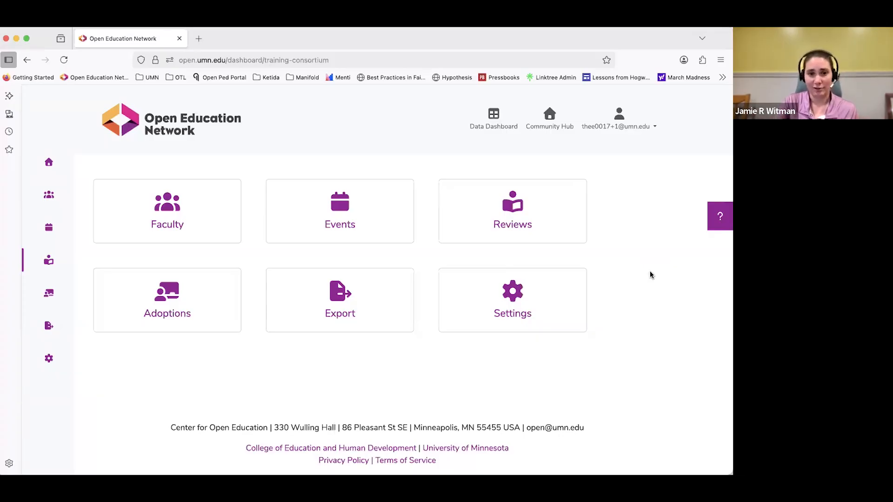
Reload the Training Consortium dashboard's home page.
{"action": "left_click", "coordinate": [50, 163]}
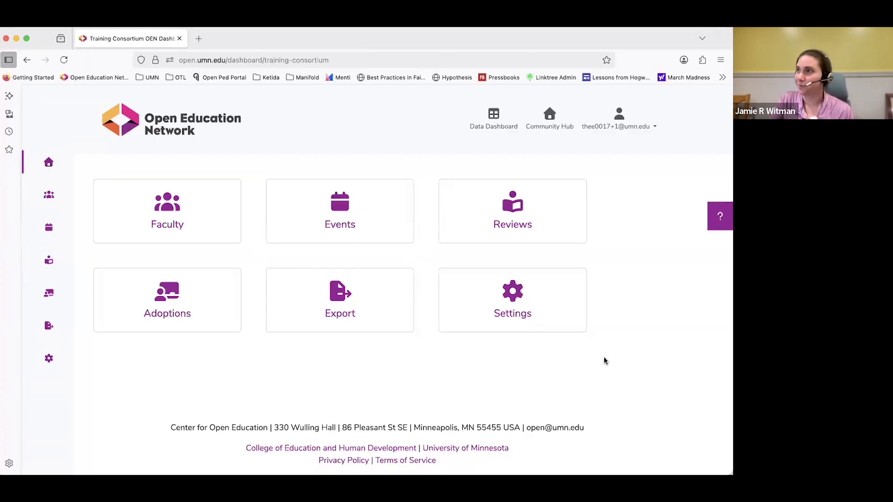
{"action": "left_click", "coordinate": [473, 455]}
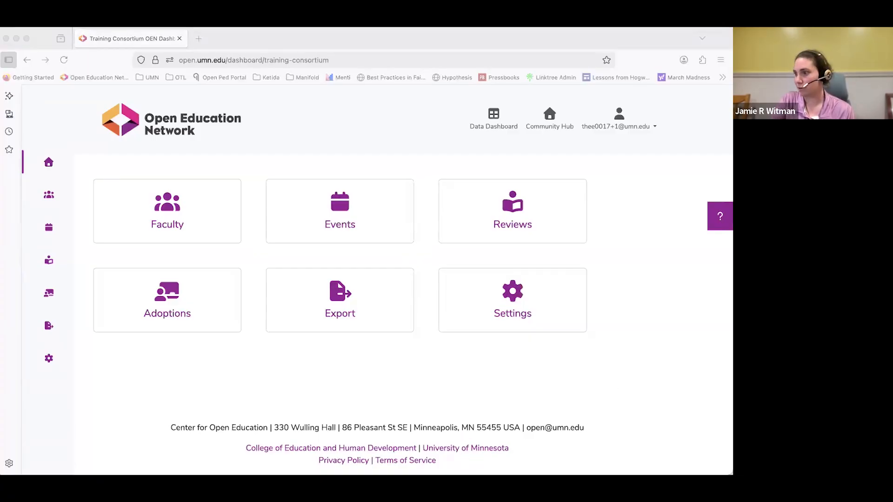